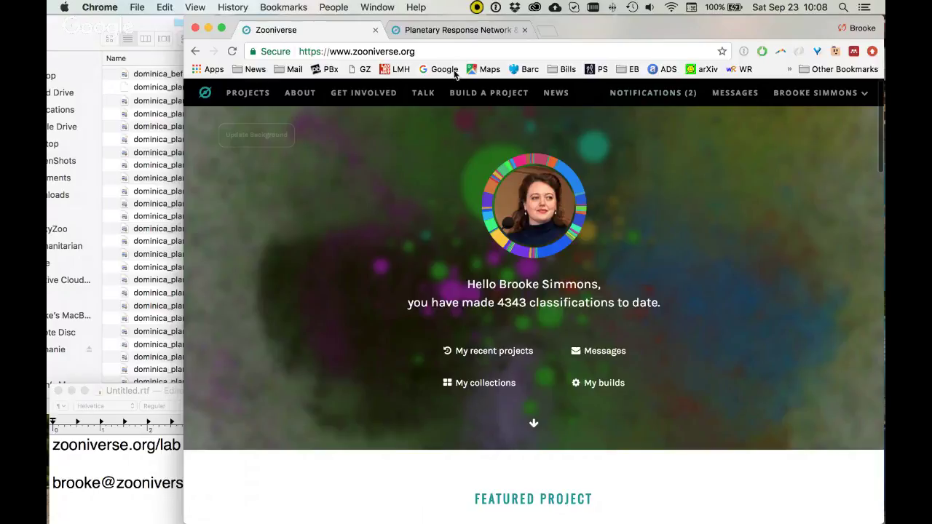
# - Look over the home page and statistics of the Planetary Response Network & Rescue Global: Caribbean Storms 2017 project
pyautogui.click(465, 35)
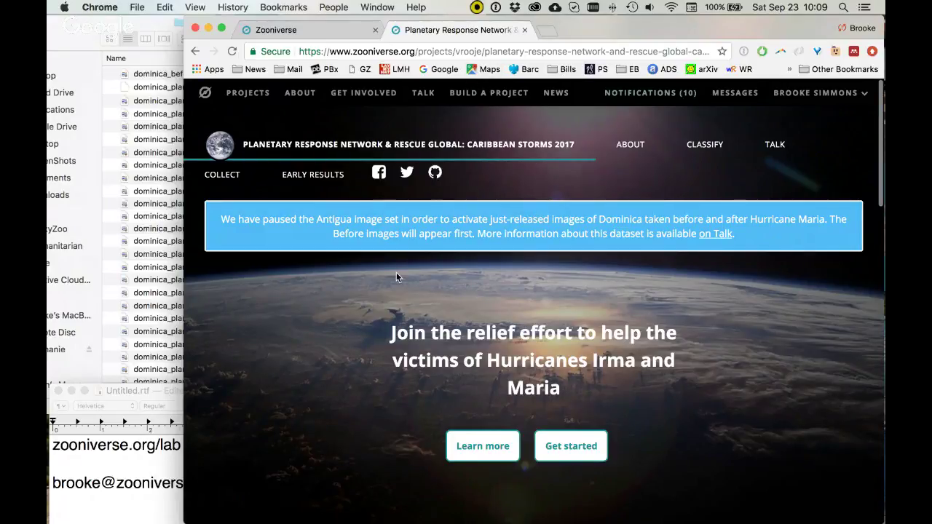
pyautogui.scroll(-1, 396, 272)
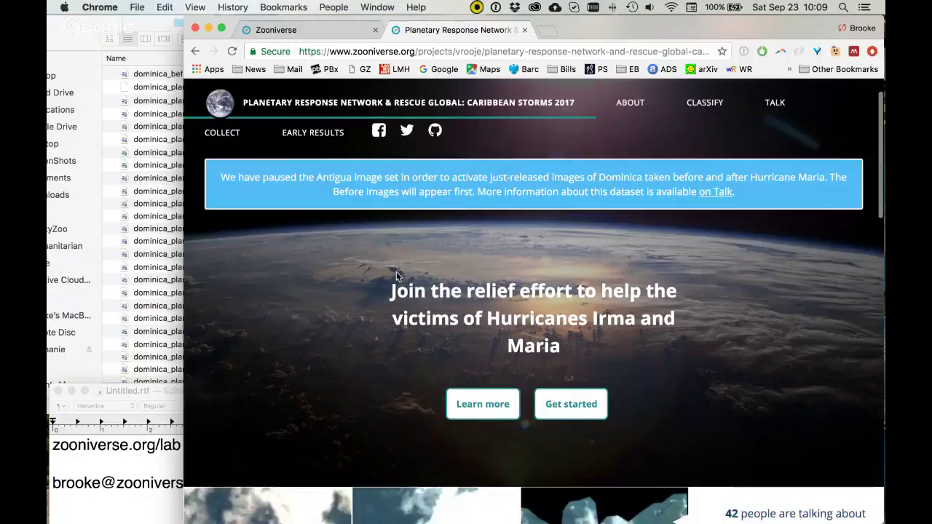
pyautogui.scroll(-3, 396, 277)
pyautogui.scroll(-5, 396, 277)
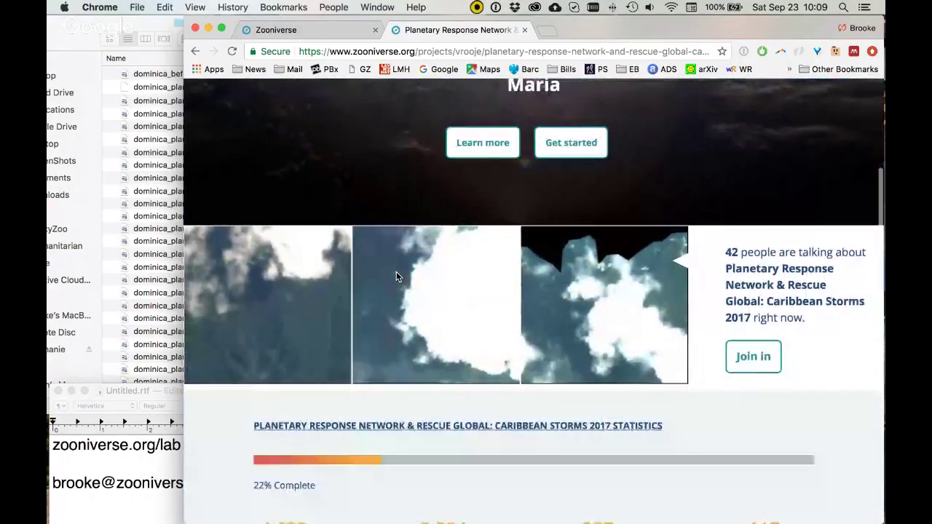
pyautogui.scroll(-2, 397, 277)
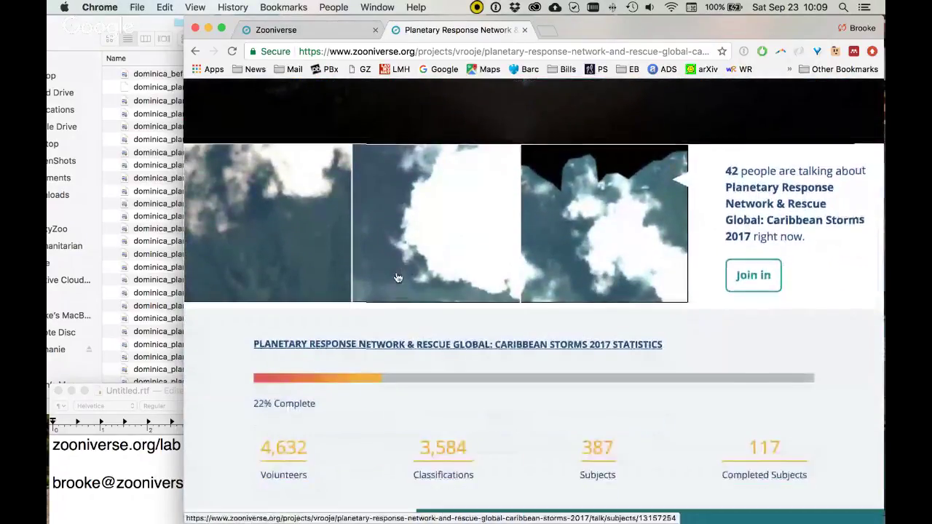
pyautogui.scroll(9, 398, 278)
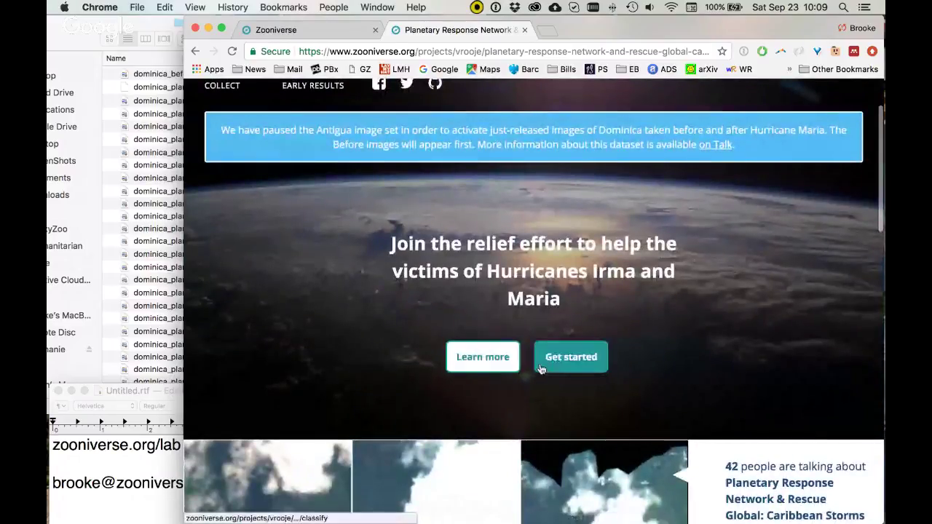
# - Open the project's classification task and play its before and after satellite images
pyautogui.click(541, 362)
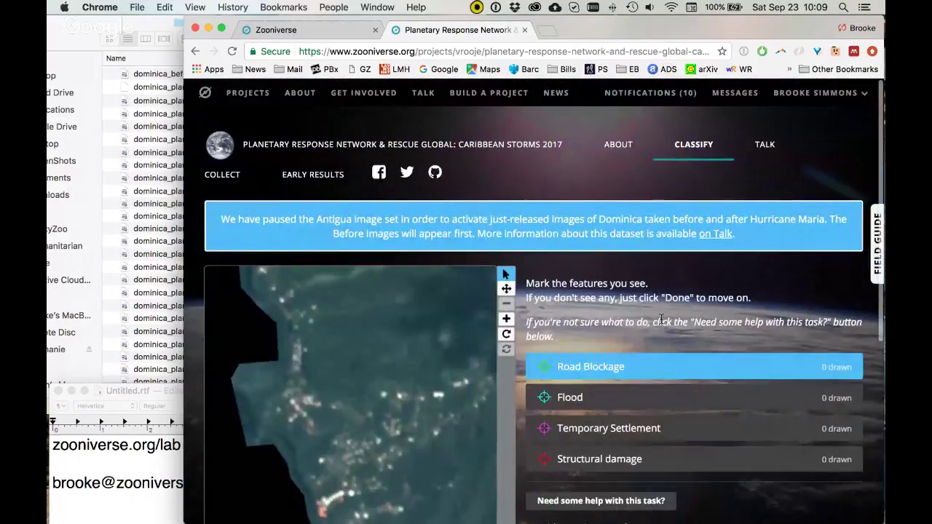
pyautogui.scroll(-1, 656, 324)
pyautogui.scroll(-1, 662, 319)
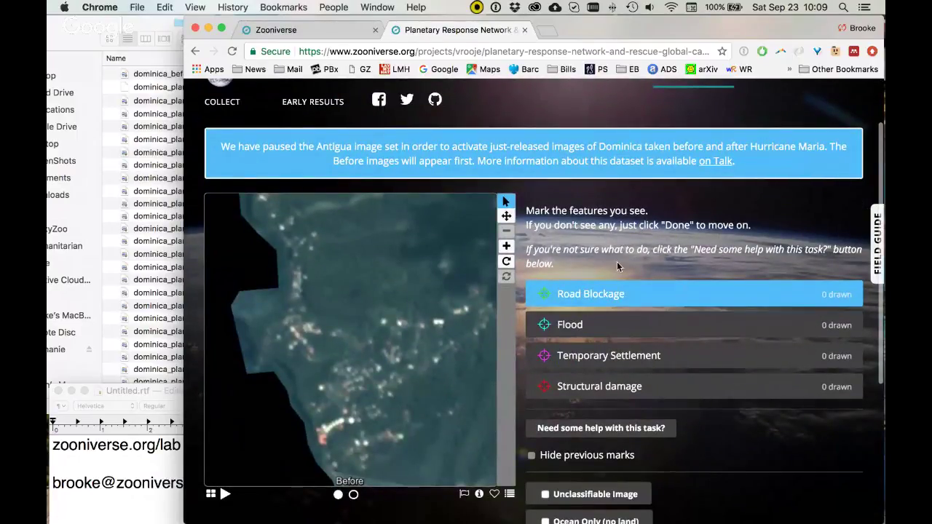
pyautogui.click(225, 495)
pyautogui.click(226, 495)
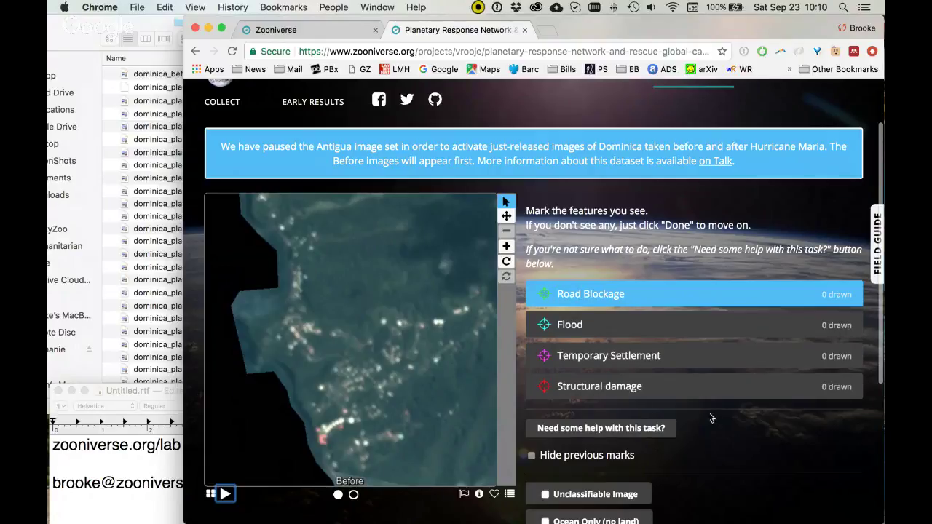
# - Start a new project in the Zooniverse project builder and name it "Disaster Relief Demo"
pyautogui.click(338, 36)
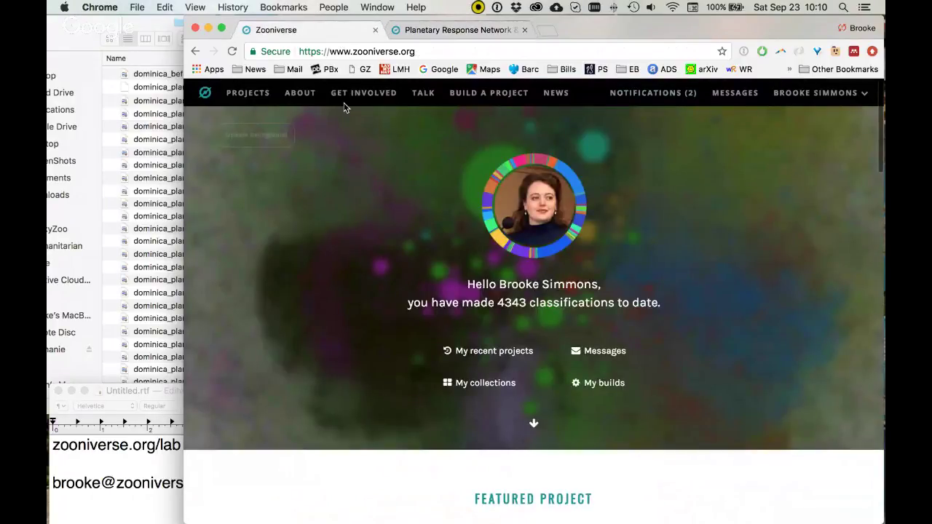
pyautogui.click(465, 97)
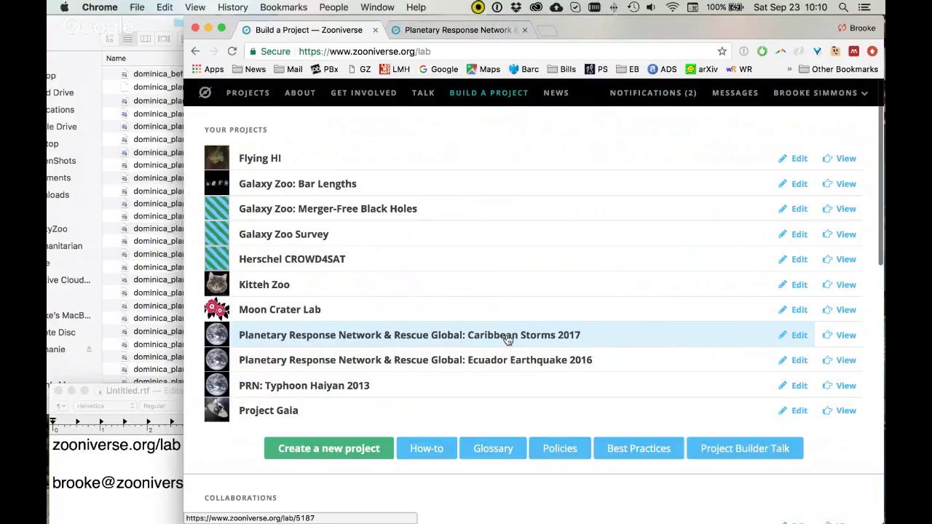
pyautogui.click(339, 452)
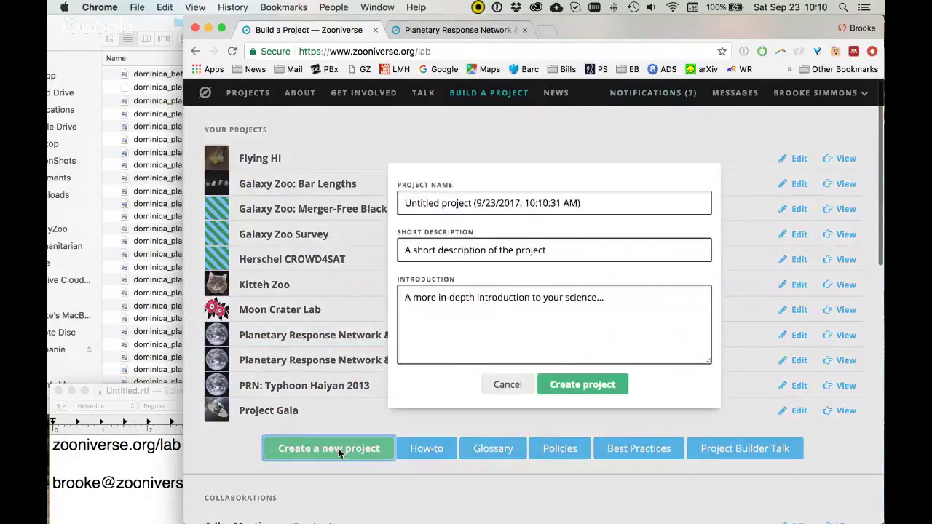
pyautogui.tripleClick(557, 203)
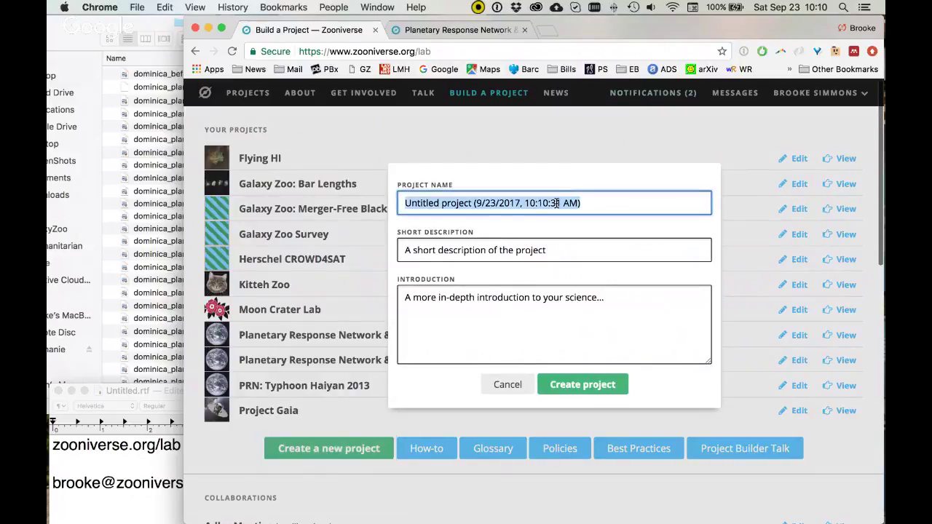
pyautogui.write('Disast')
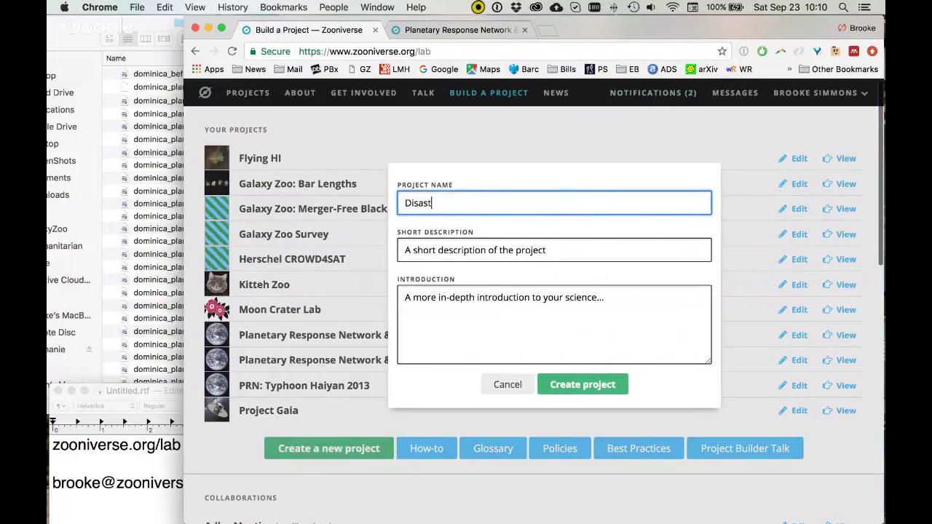
pyautogui.write('er Relief Demo')
# - Set the short description to "Help us out with disaster relief" and create the project
pyautogui.tripleClick(595, 247)
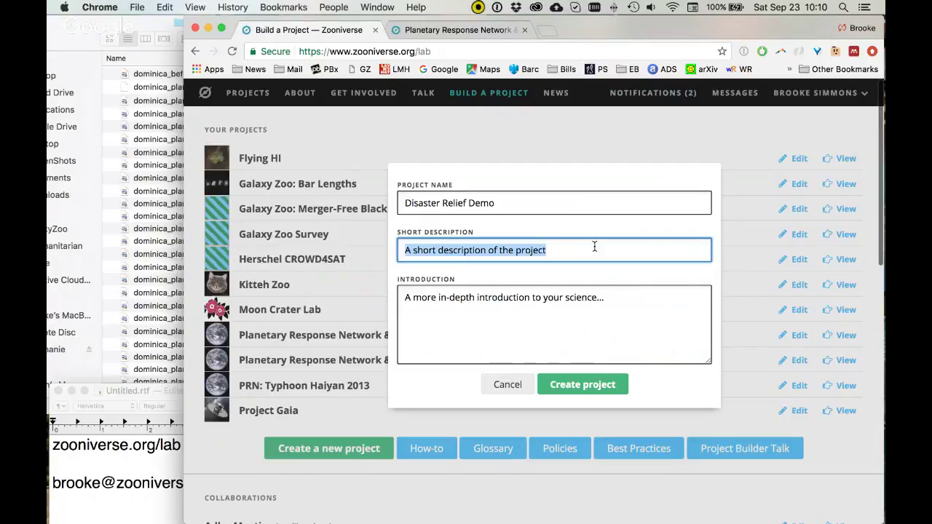
pyautogui.write('Help us ')
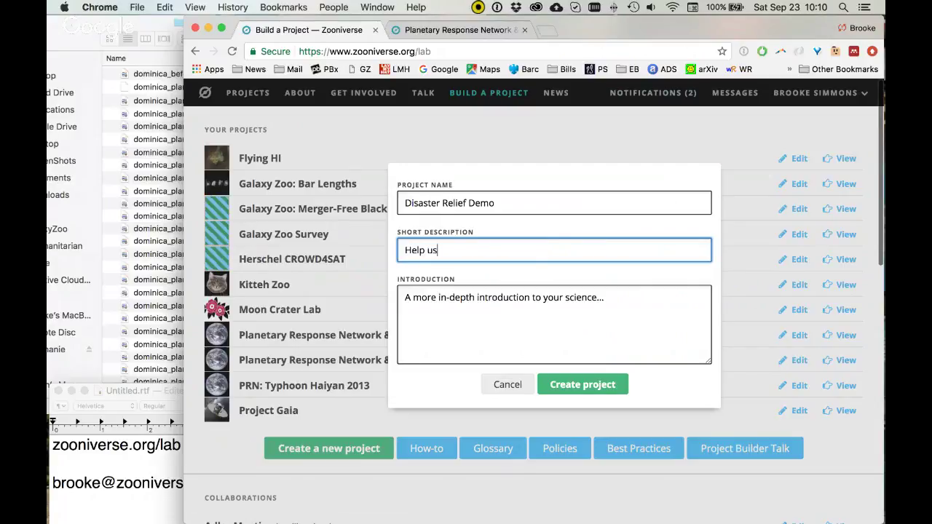
pyautogui.write('out with disaster relief')
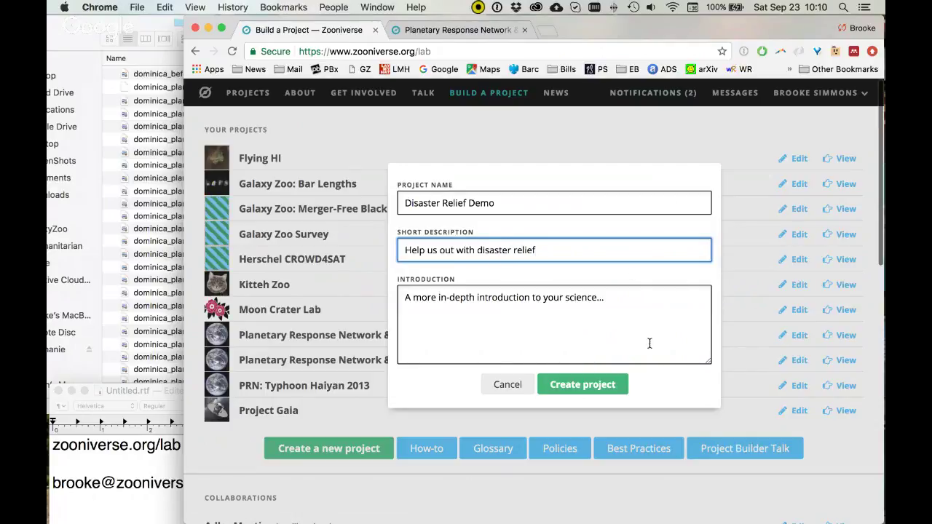
pyautogui.click(612, 385)
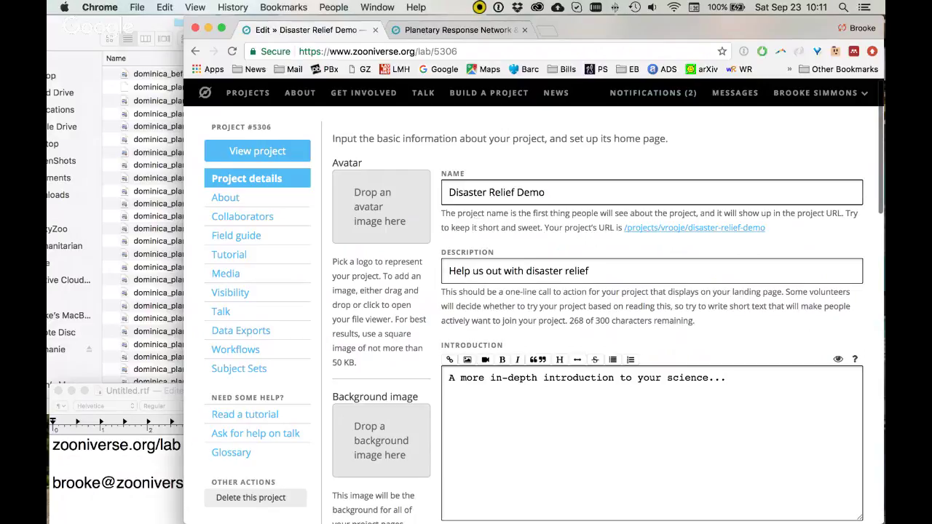
# - Switch to the example_project folder in Finder and preview dominica_before_after_planet.png
pyautogui.click(123, 29)
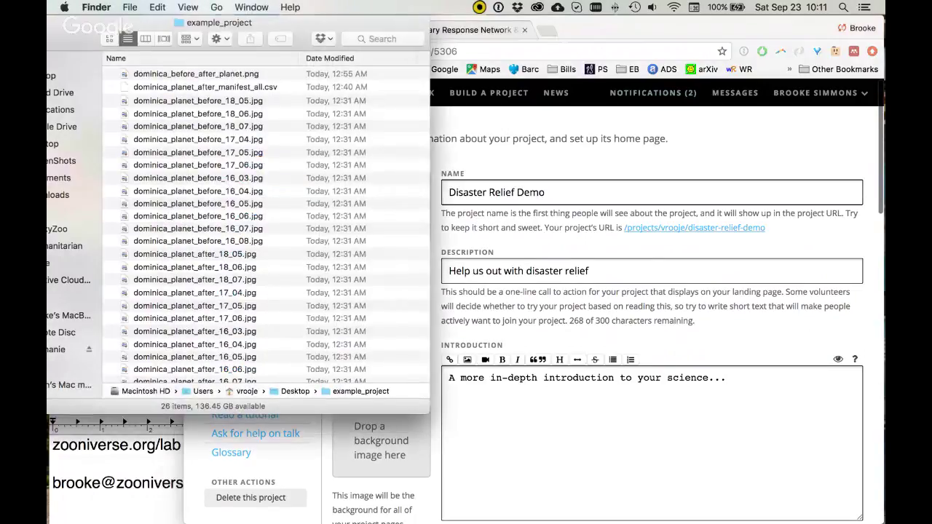
pyautogui.click(198, 75)
pyautogui.press('space')
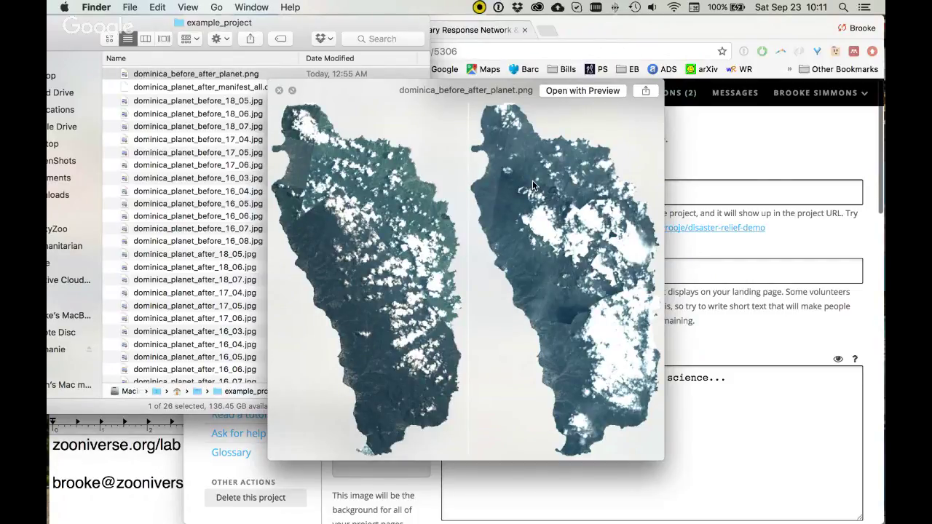
pyautogui.press('space')
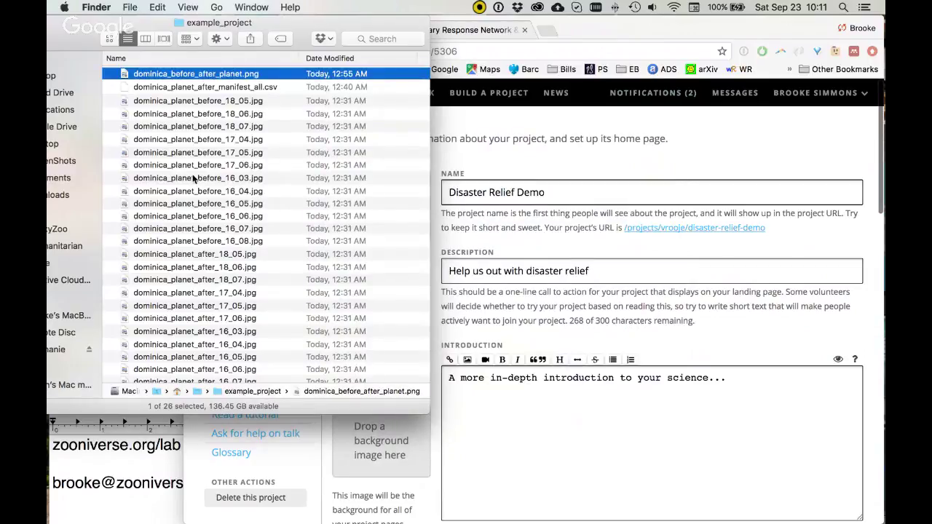
# - Preview the Dominica "before" images one after another, starting with dominica_planet_before_18_05.jpg
pyautogui.click(190, 100)
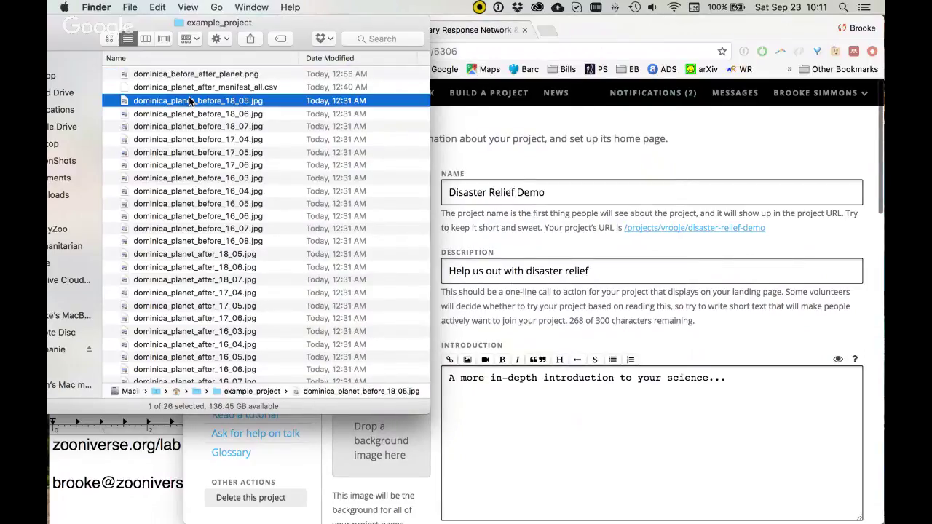
pyautogui.press('space')
pyautogui.press('Down')
pyautogui.press('Down')
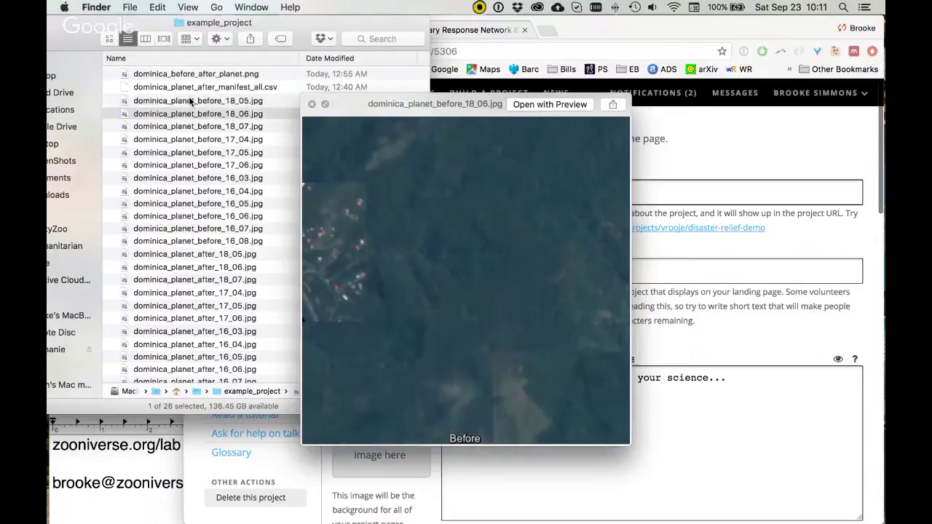
pyautogui.press('Down')
pyautogui.press('Down')
pyautogui.press('Down')
pyautogui.press('Down')
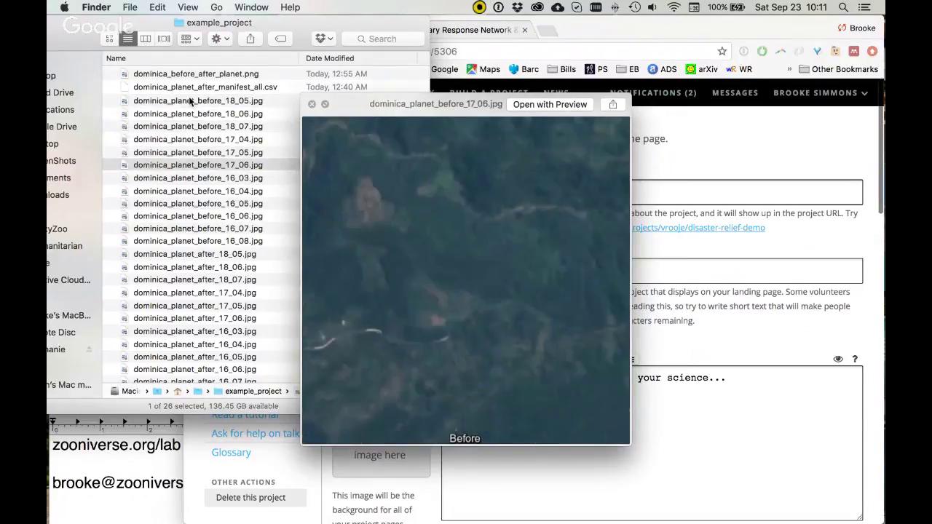
pyautogui.press('Down')
pyautogui.press('Down')
pyautogui.press('Down')
pyautogui.press('Down')
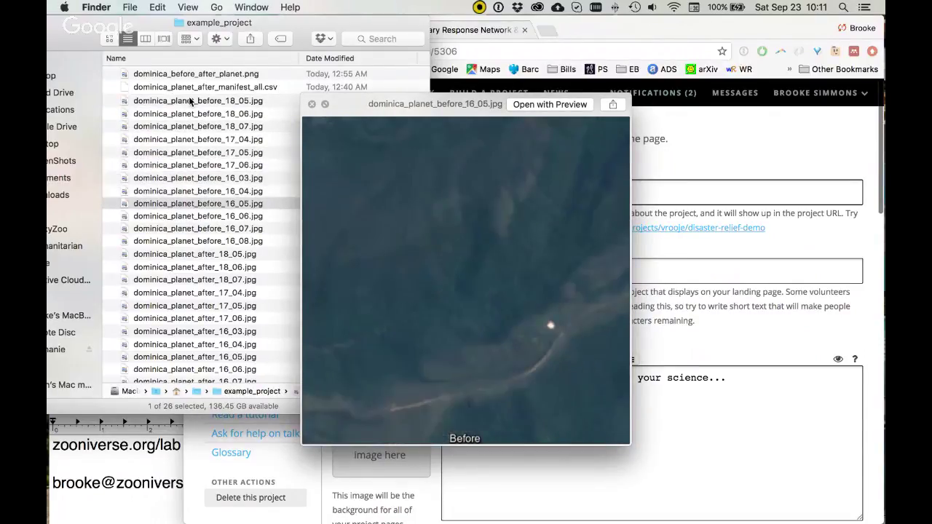
pyautogui.press('Down')
# - Preview several Dominica "after" images, starting with dominica_planet_after_18_05.jpg, and close the preview
pyautogui.press('Down')
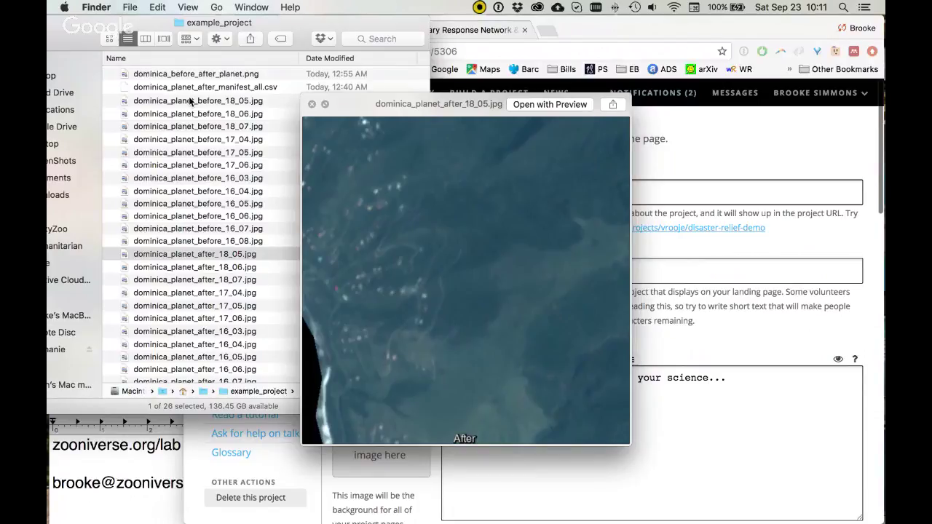
pyautogui.press('Down')
pyautogui.press('Down')
pyautogui.press('Down')
pyautogui.press('Down')
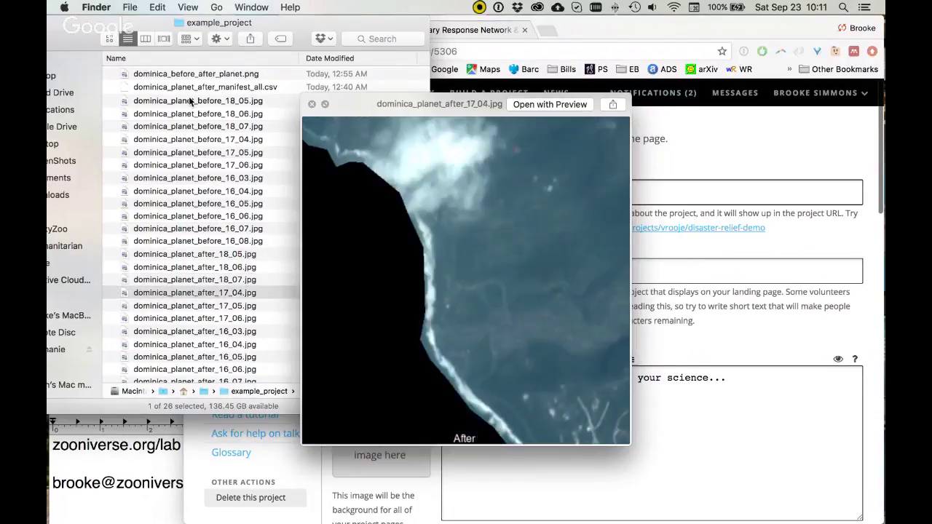
pyautogui.press('Down')
pyautogui.press('Down')
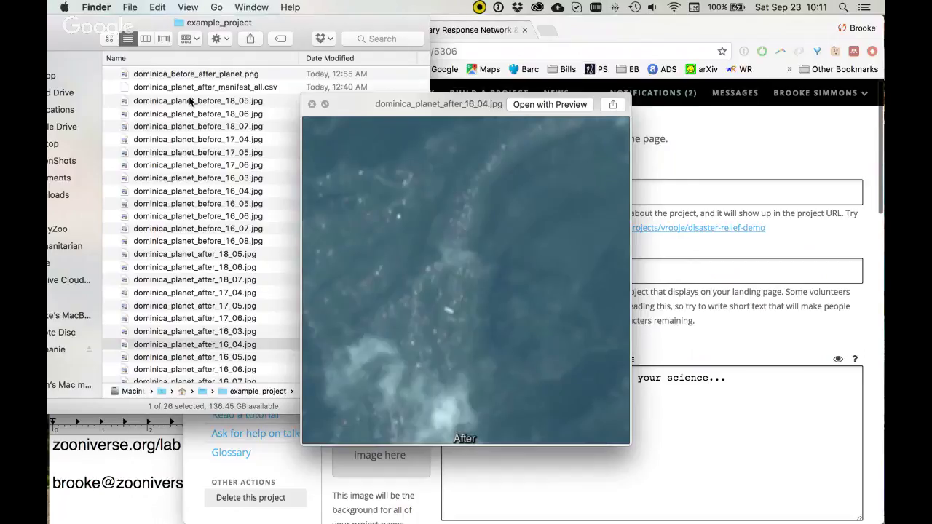
pyautogui.press('space')
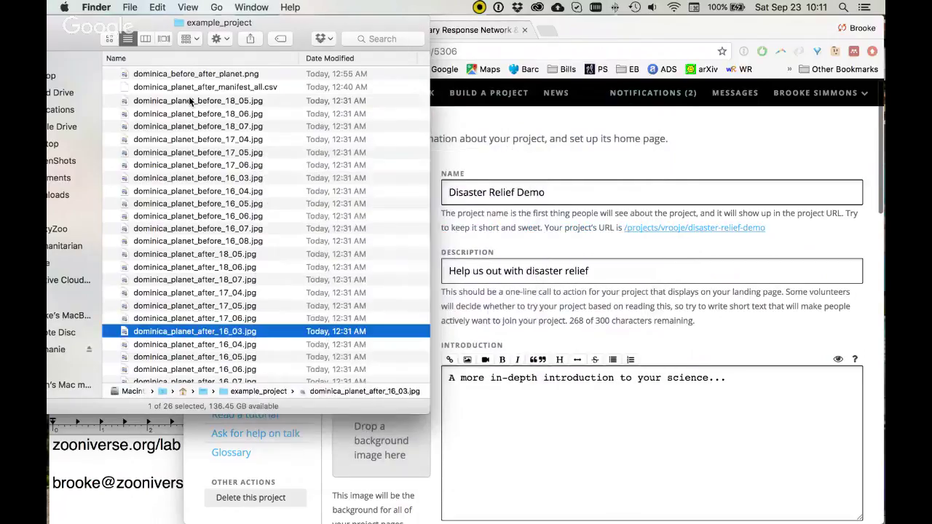
# - Return to the project editor in Chrome and create a new subject set named "Dominica"
pyautogui.click(636, 153)
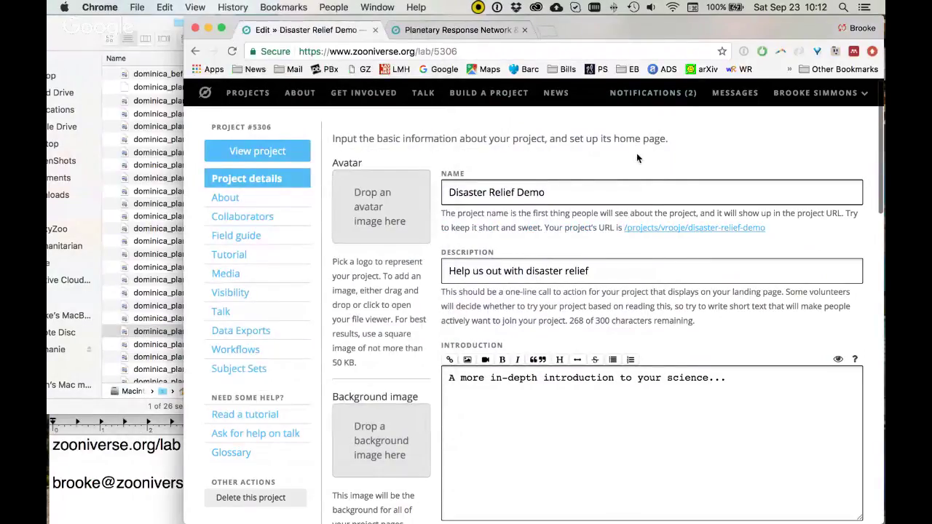
pyautogui.click(230, 370)
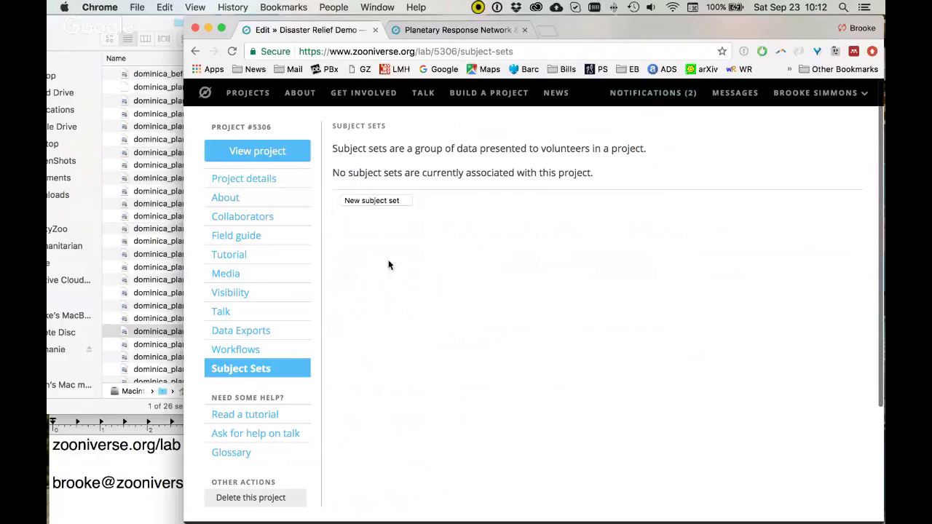
pyautogui.click(382, 201)
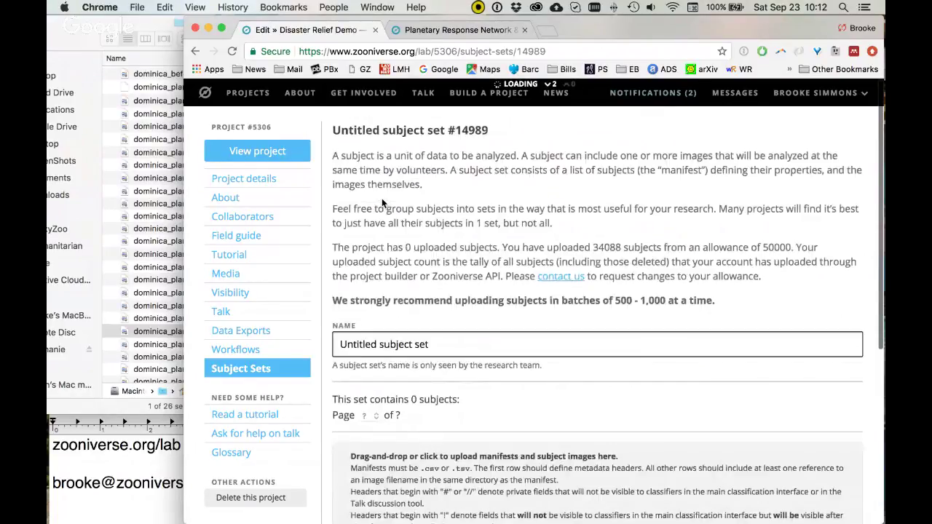
pyautogui.tripleClick(434, 346)
pyautogui.write('Dominica')
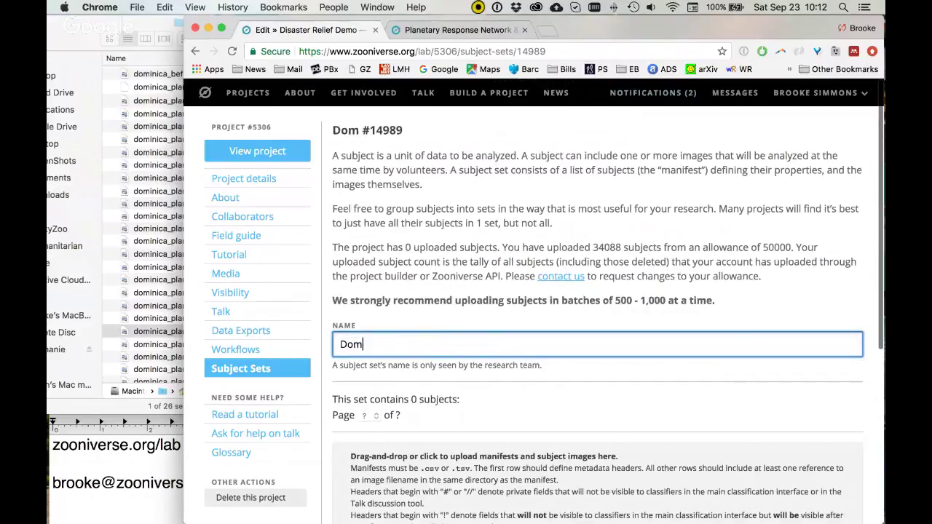
pyautogui.click(659, 255)
# - Add all 24 Dominica before and after JPG images from the example_project folder to the subject set's upload area
pyautogui.scroll(-1, 564, 346)
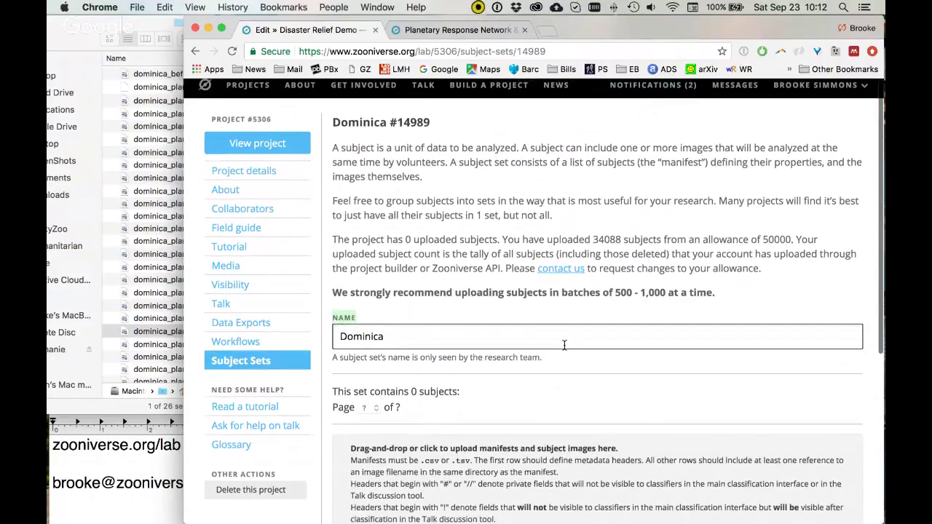
pyautogui.scroll(-5, 565, 346)
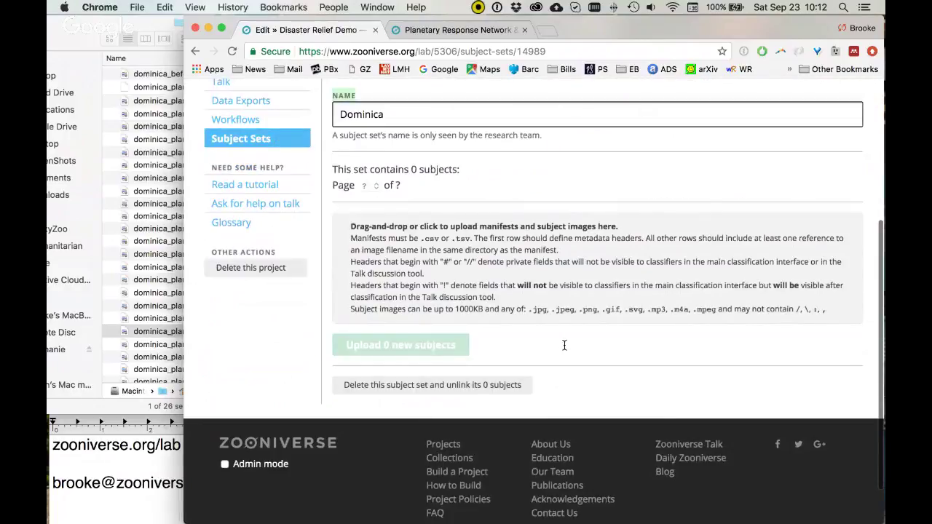
pyautogui.click(156, 100)
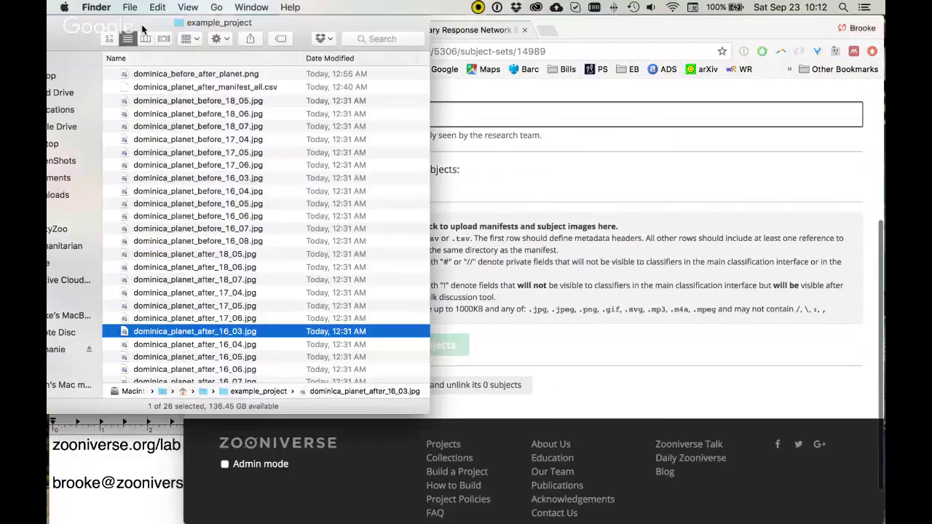
pyautogui.scroll(-2, 202, 355)
pyautogui.scroll(1, 202, 355)
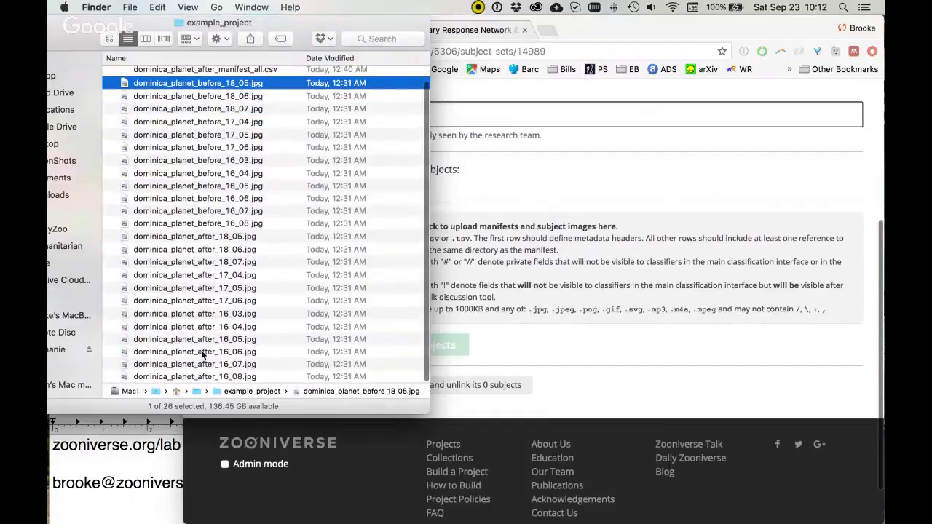
pyautogui.keyDown('shift'); pyautogui.click(213, 376); pyautogui.keyUp('shift')
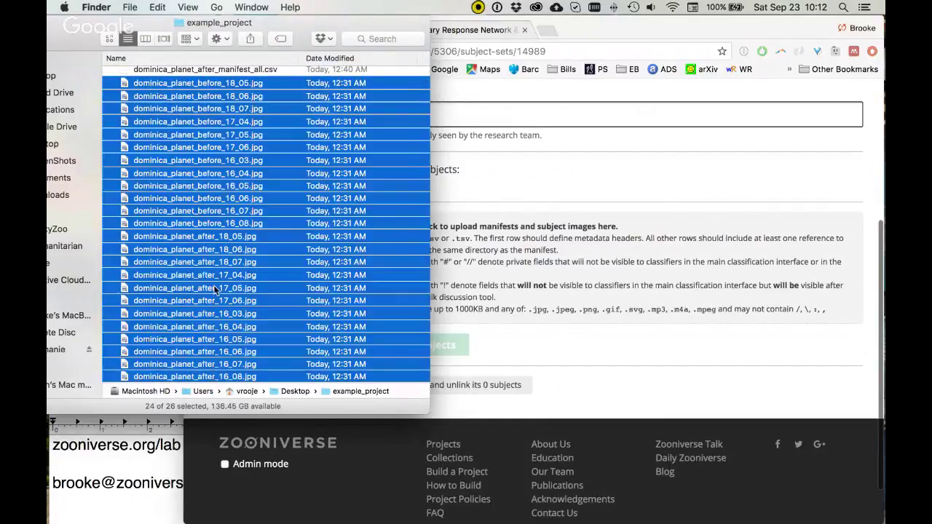
pyautogui.moveTo(216, 290); pyautogui.dragTo(574, 312)
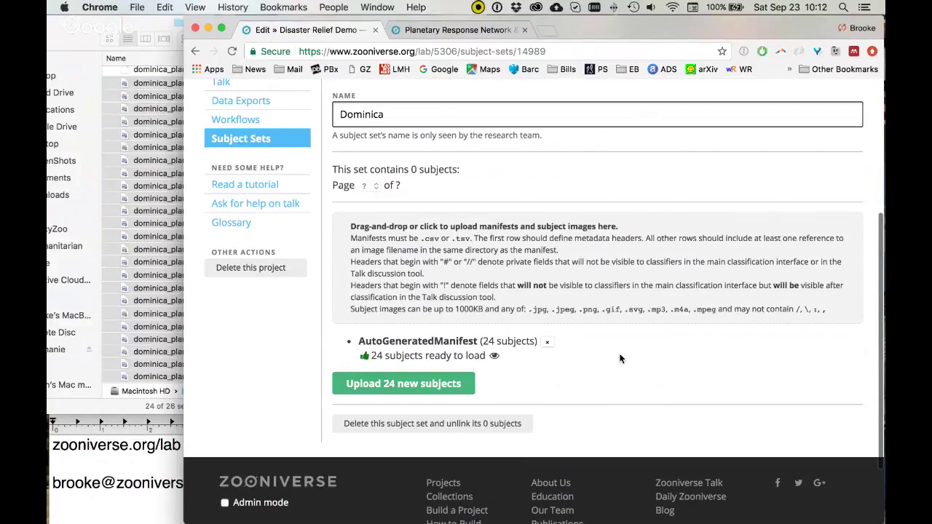
# - Return to Finder and locate dominica_planet_before_18_05.jpg and its matching dominica_planet_after_18_05.jpg in the file list
pyautogui.click(110, 28)
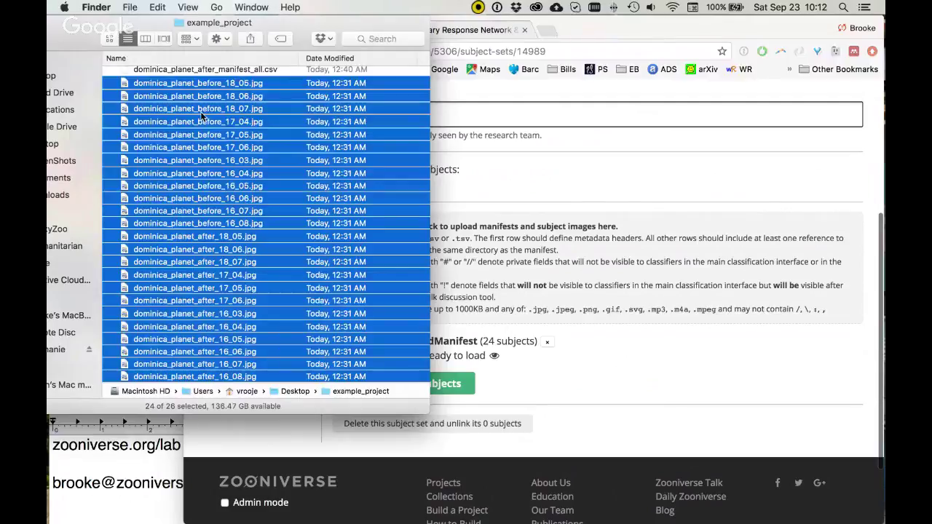
pyautogui.click(201, 112)
pyautogui.click(198, 83)
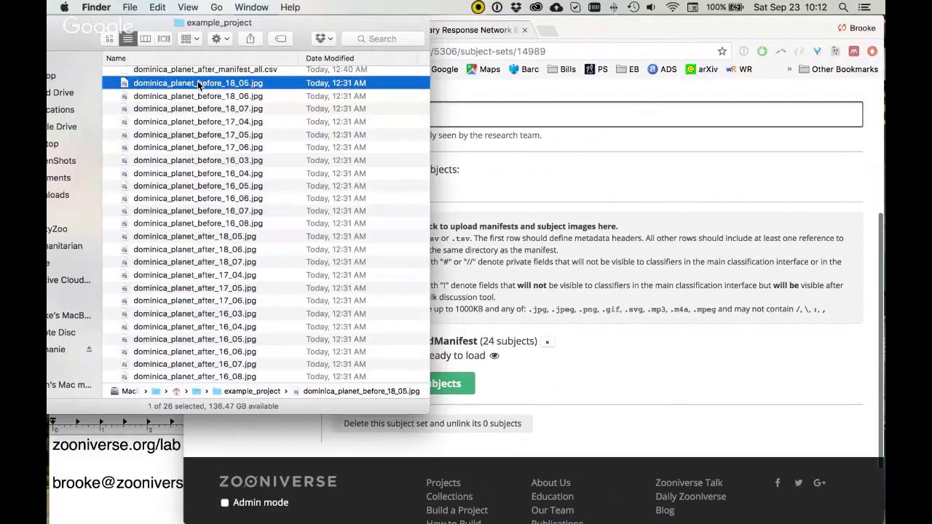
pyautogui.click(191, 239)
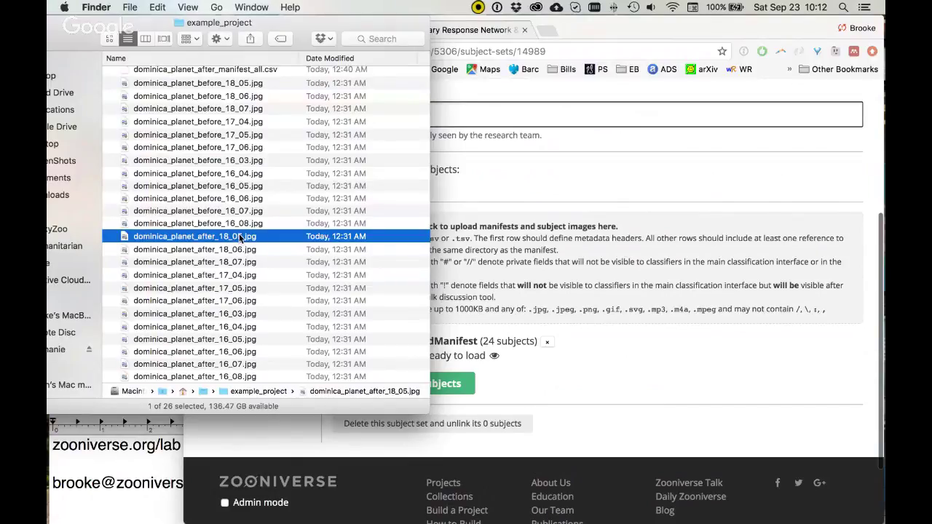
pyautogui.scroll(2, 208, 191)
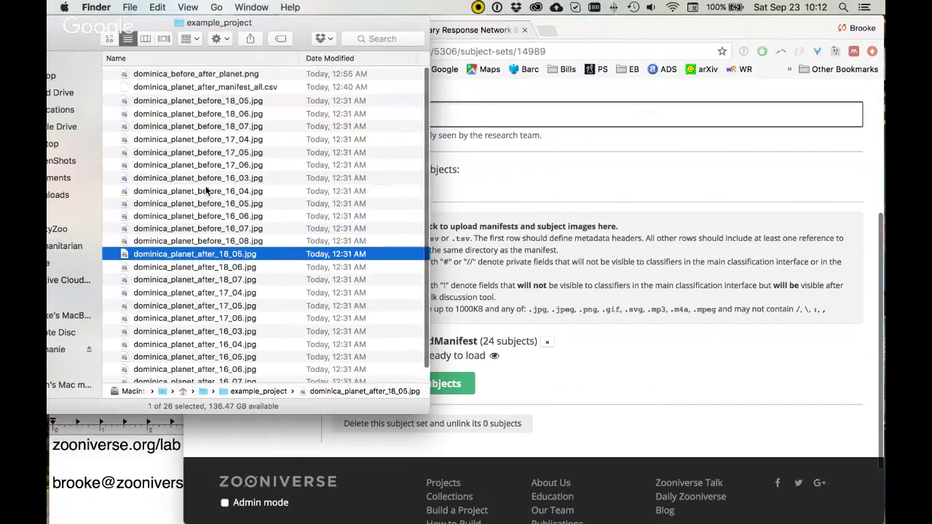
# - Preview dominica_planet_after_manifest_all.csv and examine its columns, from the image file names to the coordinates, attribution and map links
pyautogui.click(212, 88)
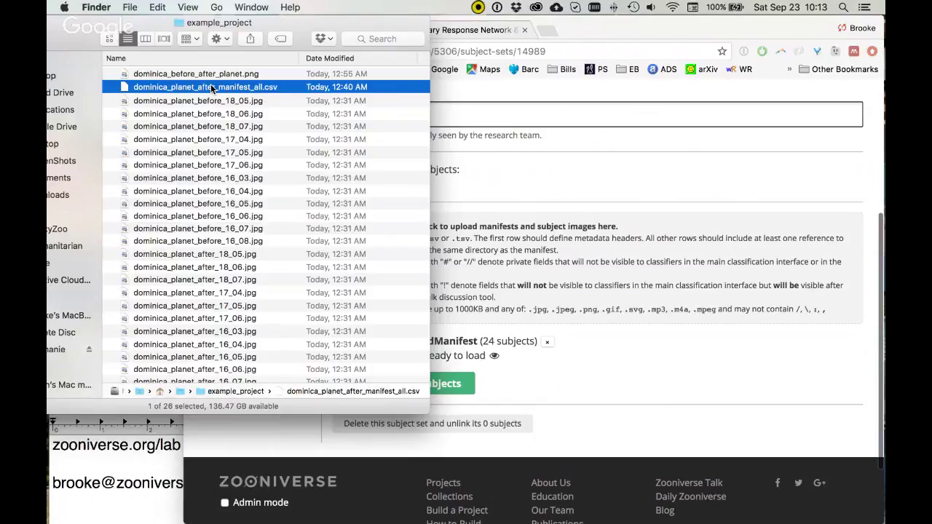
pyautogui.press('space')
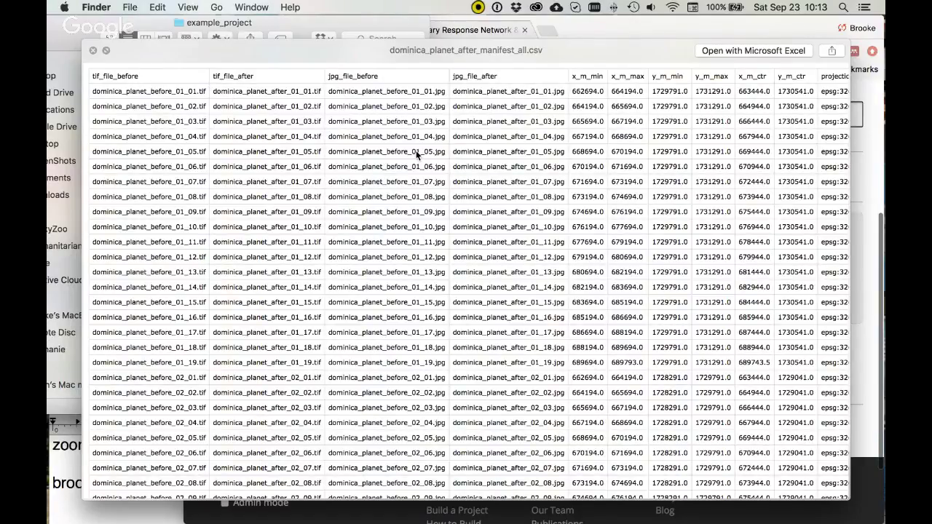
pyautogui.hscroll(1, 417, 153)
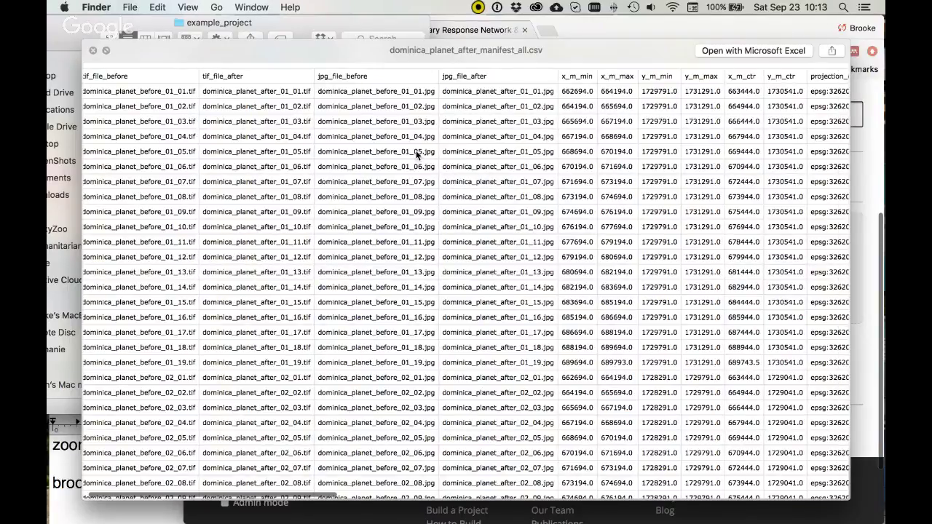
pyautogui.hscroll(3, 418, 153)
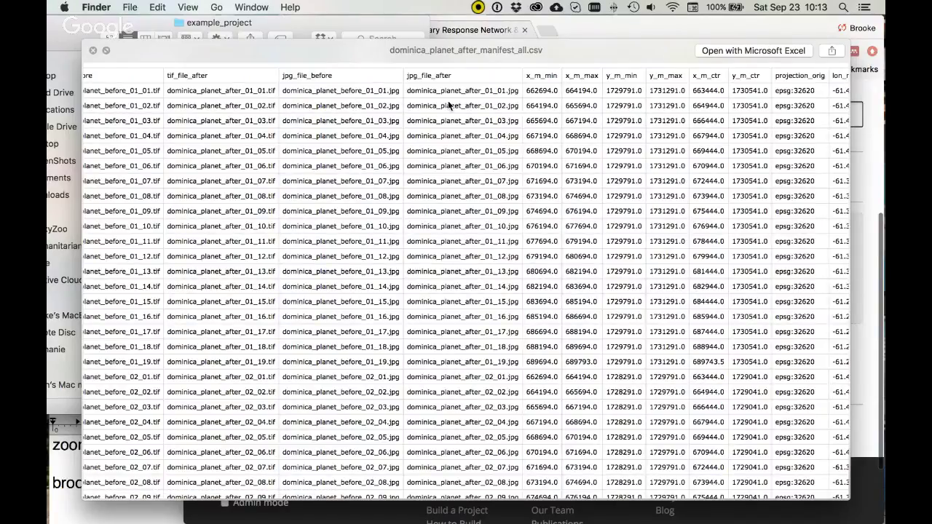
pyautogui.hscroll(5, 449, 106)
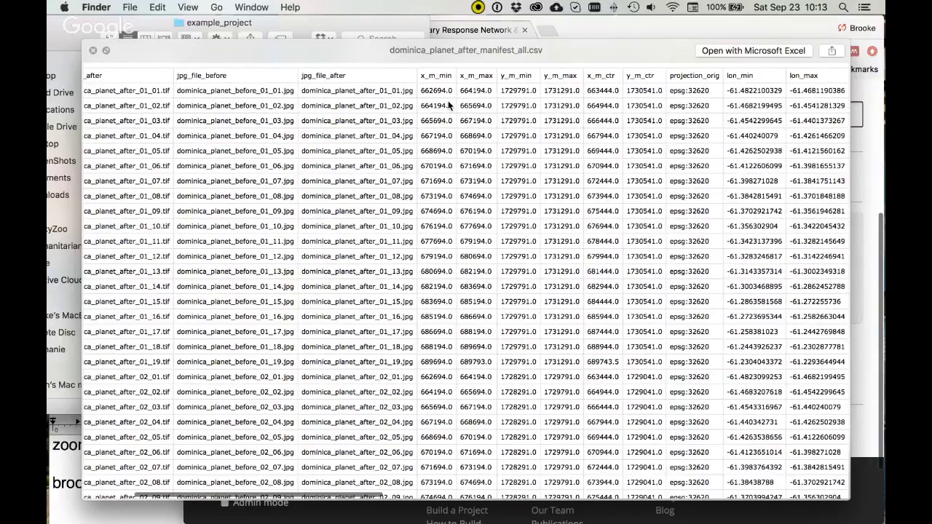
pyautogui.hscroll(10, 449, 105)
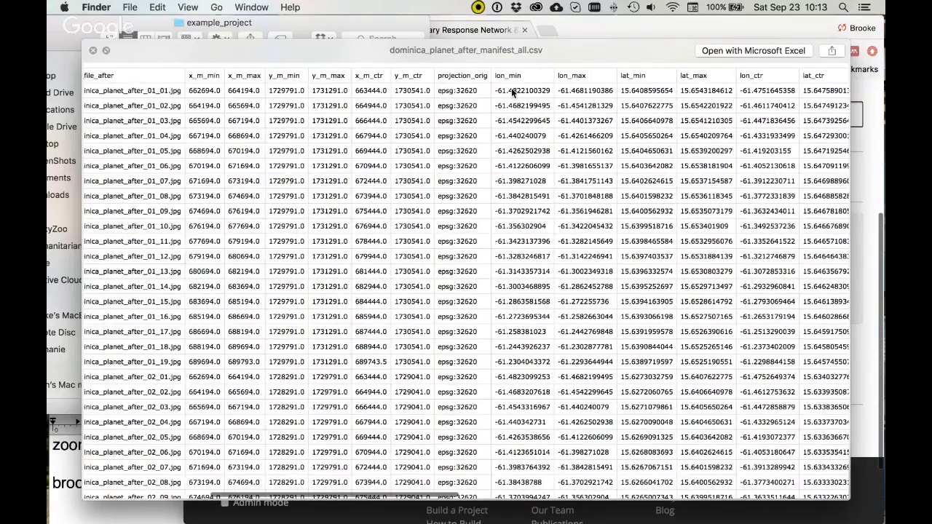
pyautogui.hscroll(15, 553, 102)
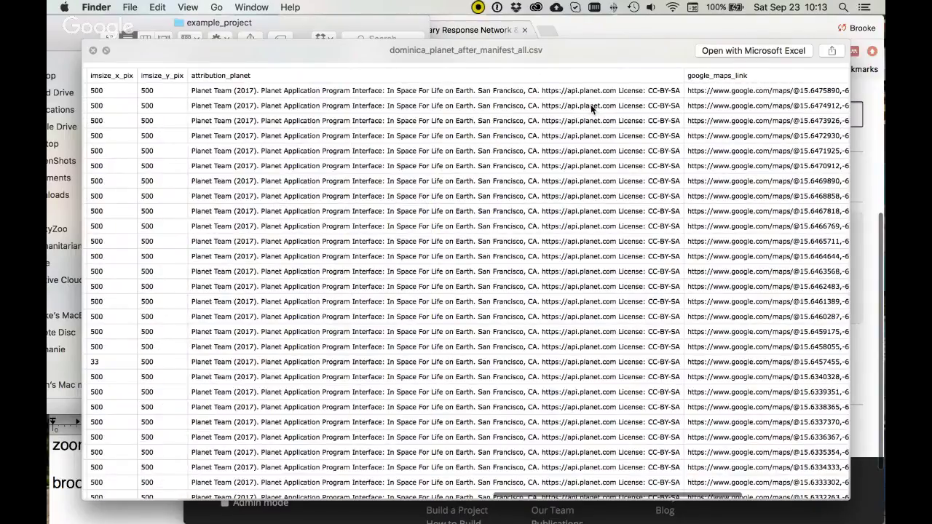
pyautogui.hscroll(8, 590, 104)
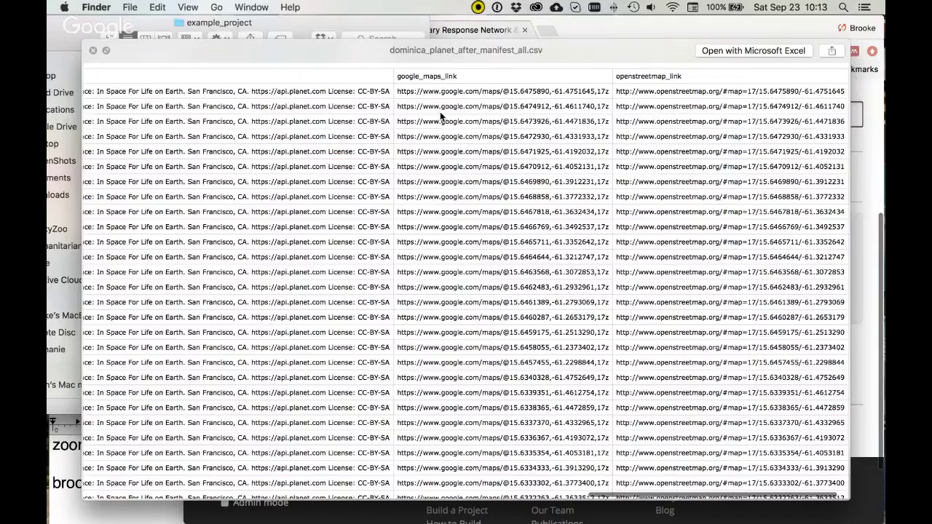
pyautogui.hscroll(-20, 440, 112)
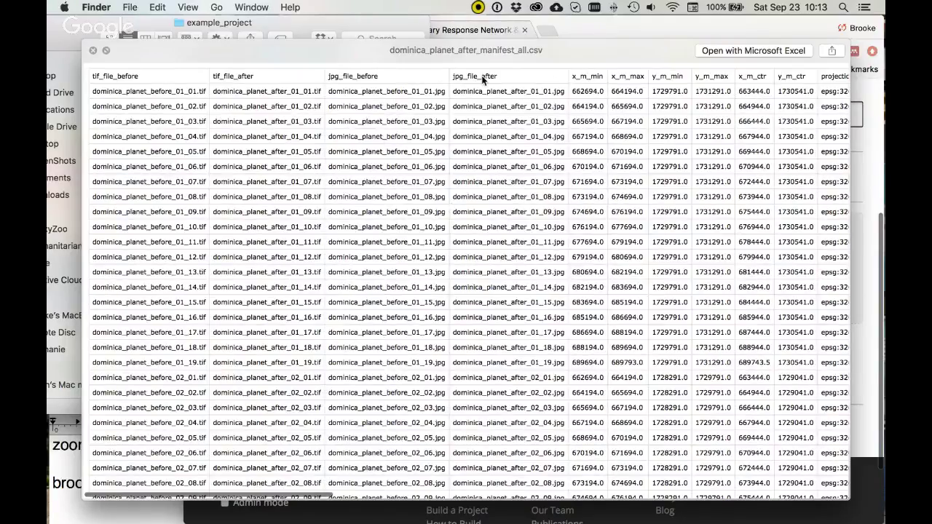
pyautogui.press('space')
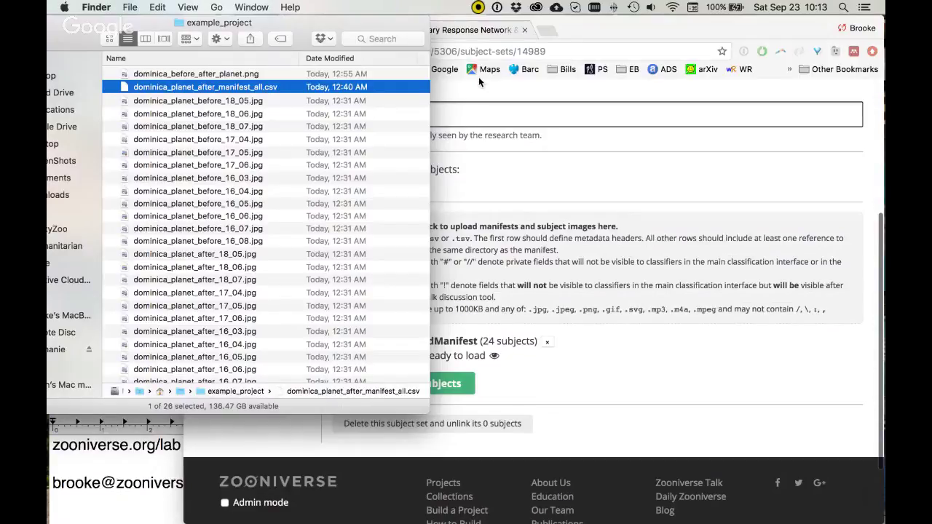
# - Add dominica_planet_after_manifest_all.csv to the subject set's upload area and remove the AutoGeneratedManifest entry
pyautogui.moveTo(185, 87); pyautogui.dragTo(579, 311)
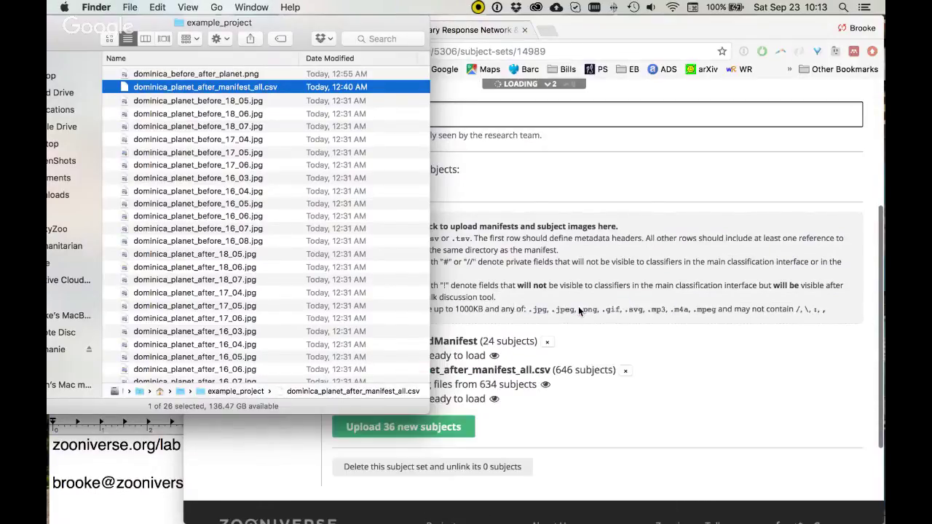
pyautogui.click(717, 389)
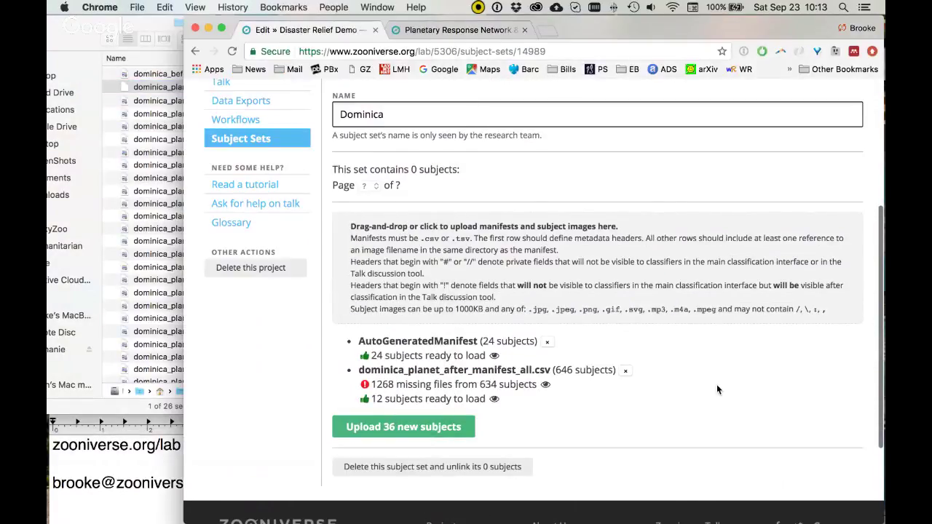
pyautogui.click(548, 342)
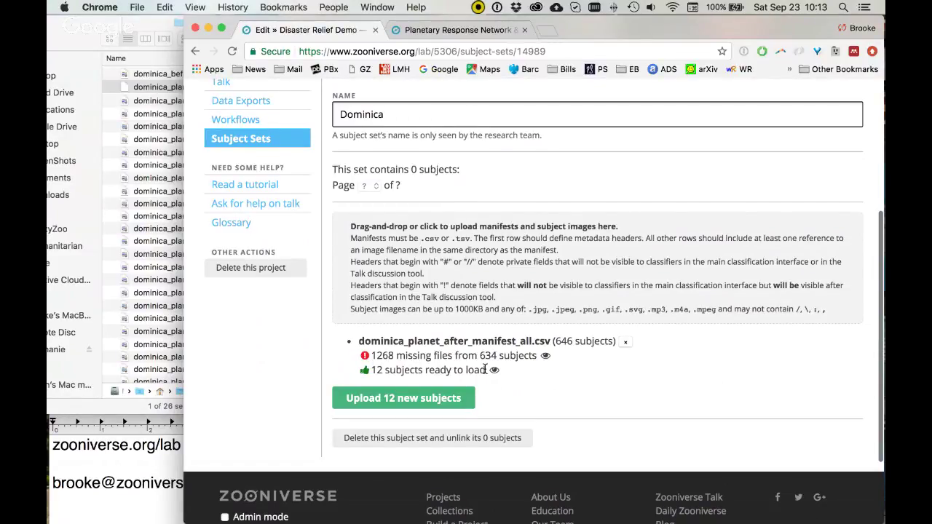
# - Upload the new subjects from the manifest to the Dominica set and reload the subject set page
pyautogui.click(408, 400)
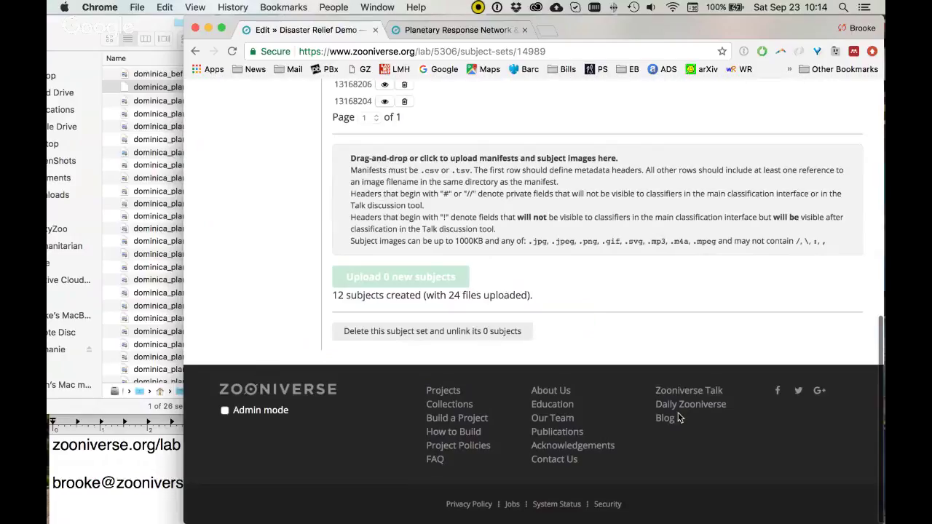
pyautogui.scroll(5, 268, 151)
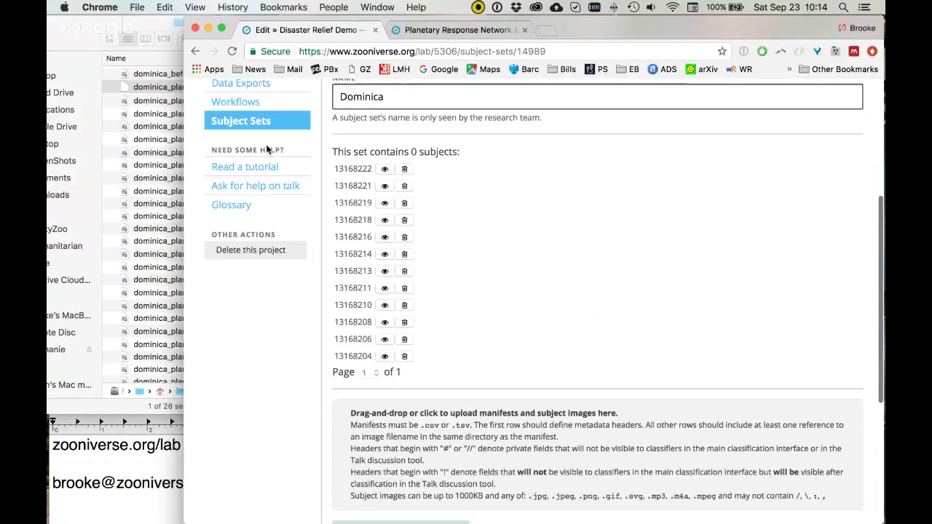
pyautogui.scroll(1, 268, 149)
pyautogui.click(232, 51)
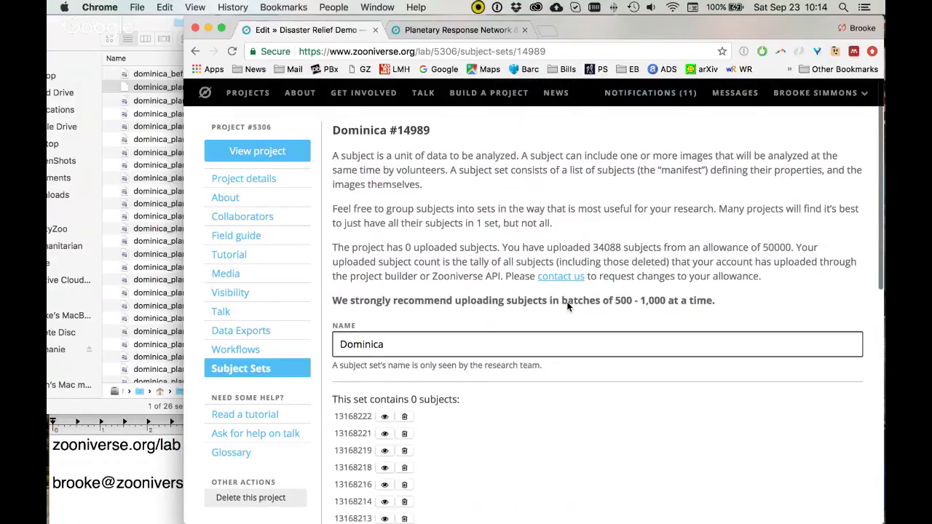
# - Preview subject 13168214, play through its before and after images, and close the preview
pyautogui.scroll(-5, 539, 295)
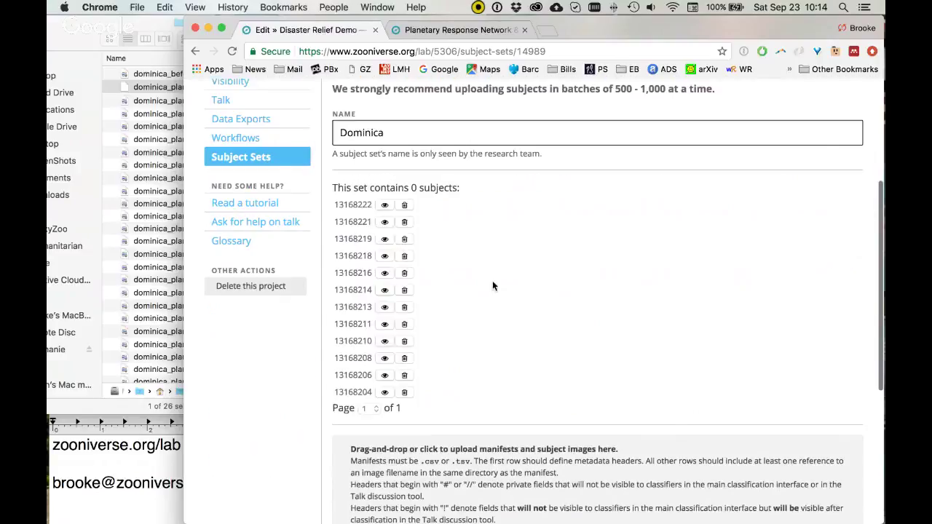
pyautogui.click(385, 290)
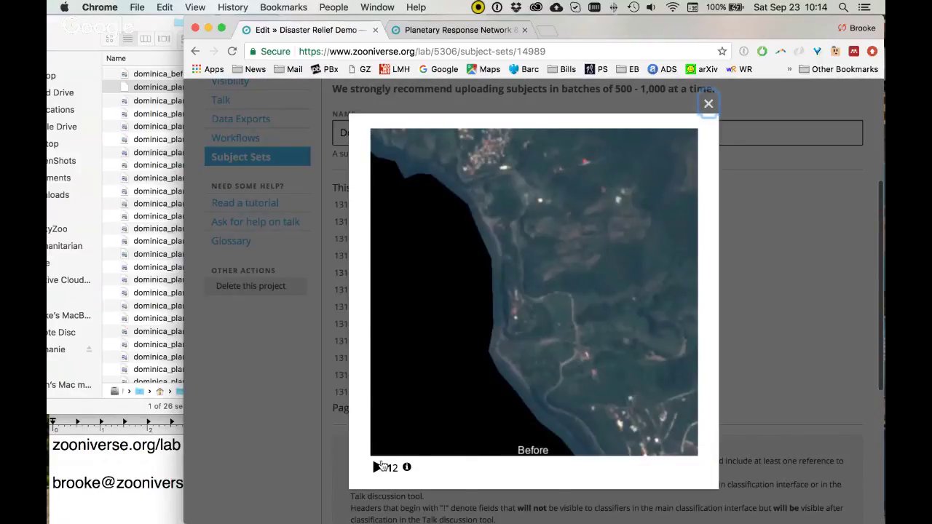
pyautogui.click(378, 468)
pyautogui.click(709, 107)
# - Go to the project's workflows and create a new workflow titled "Damage Classification"
pyautogui.scroll(1, 621, 273)
pyautogui.scroll(3, 621, 274)
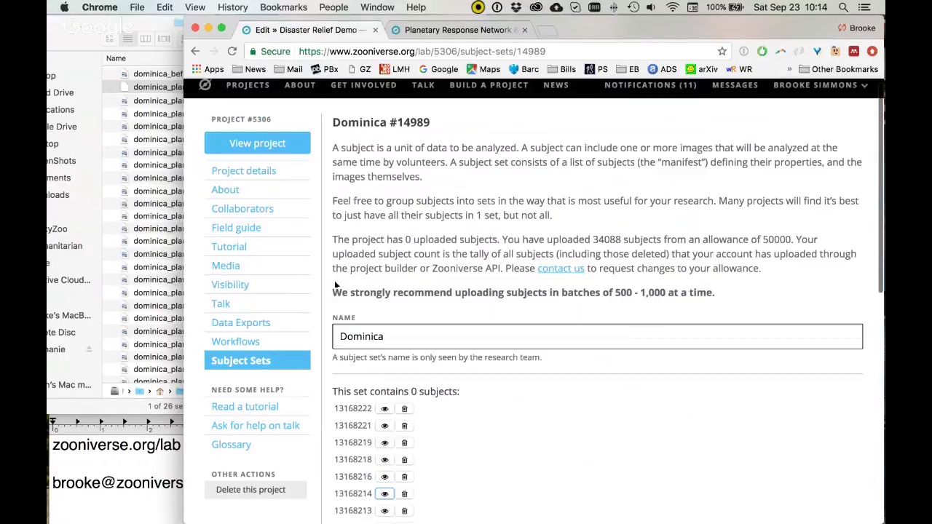
pyautogui.click(225, 346)
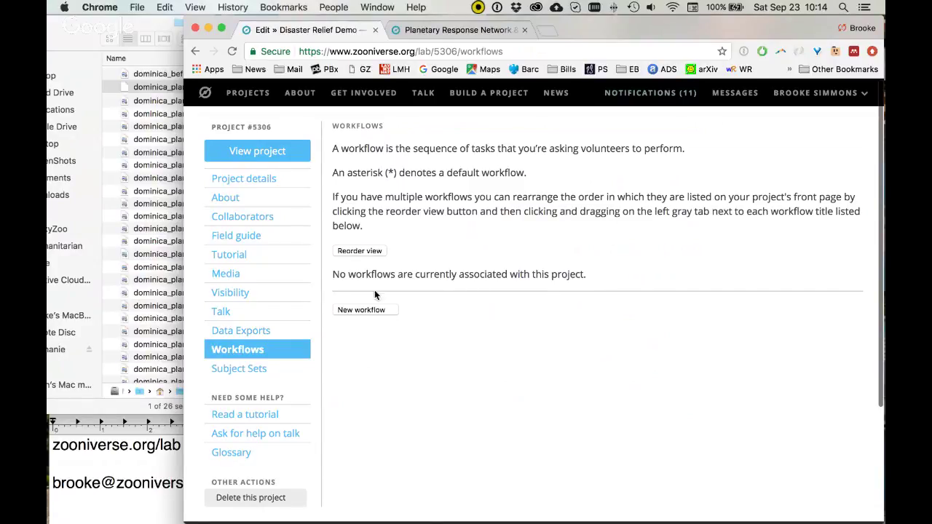
pyautogui.click(368, 310)
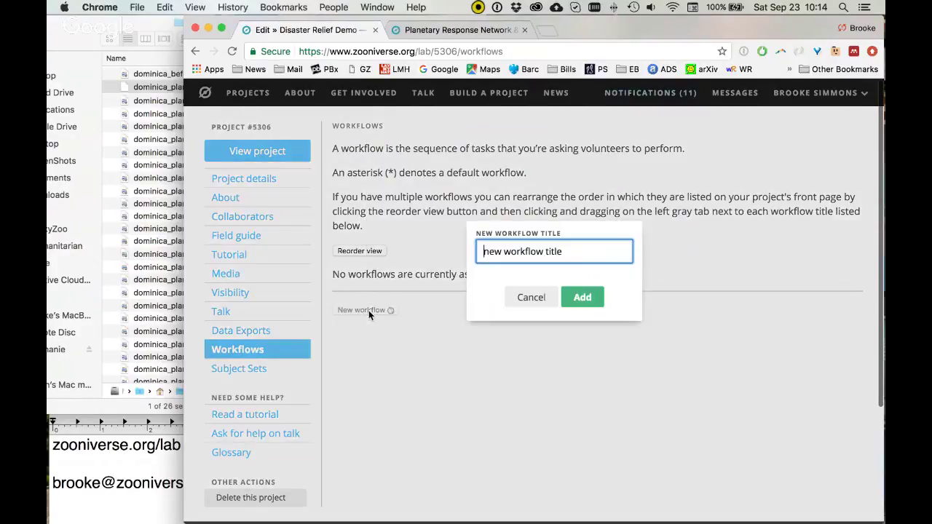
pyautogui.tripleClick(580, 255)
pyautogui.write('Damage Classification')
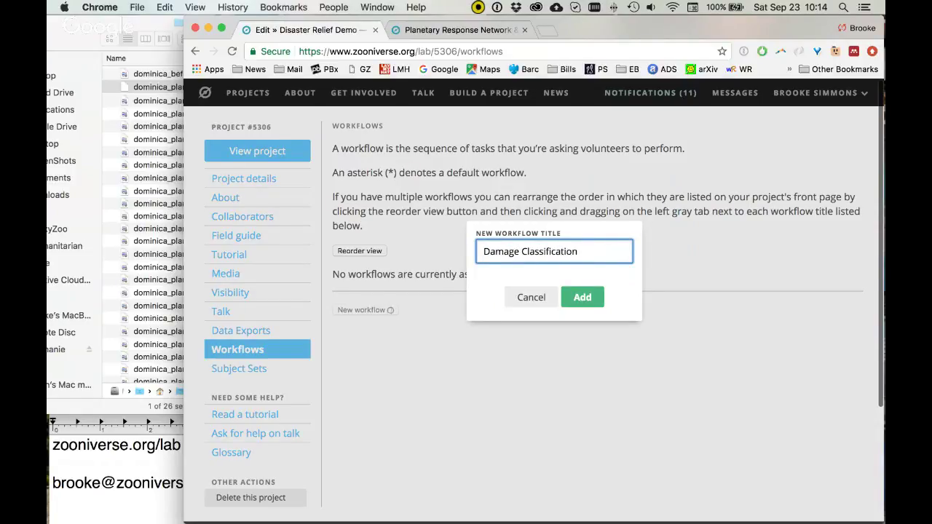
pyautogui.click(590, 296)
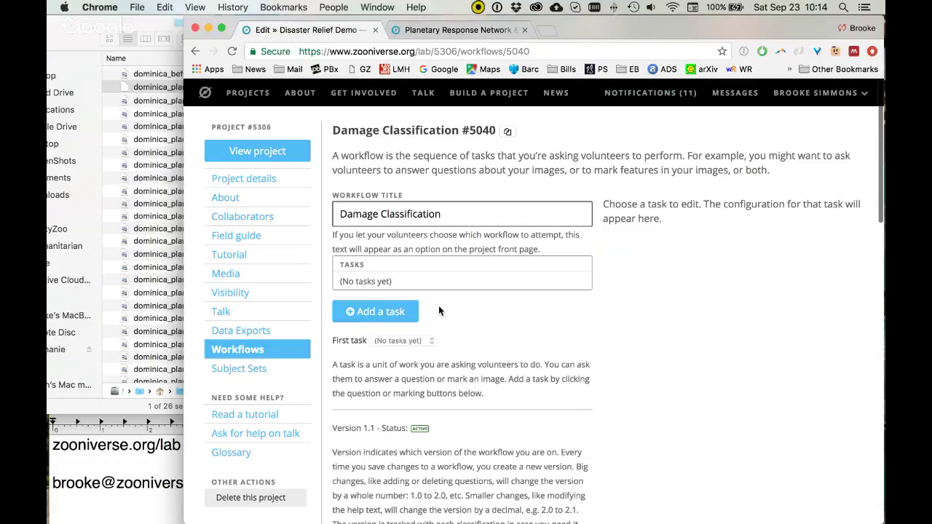
# - Add a drawing task to the Damage Classification workflow
pyautogui.scroll(-1, 439, 312)
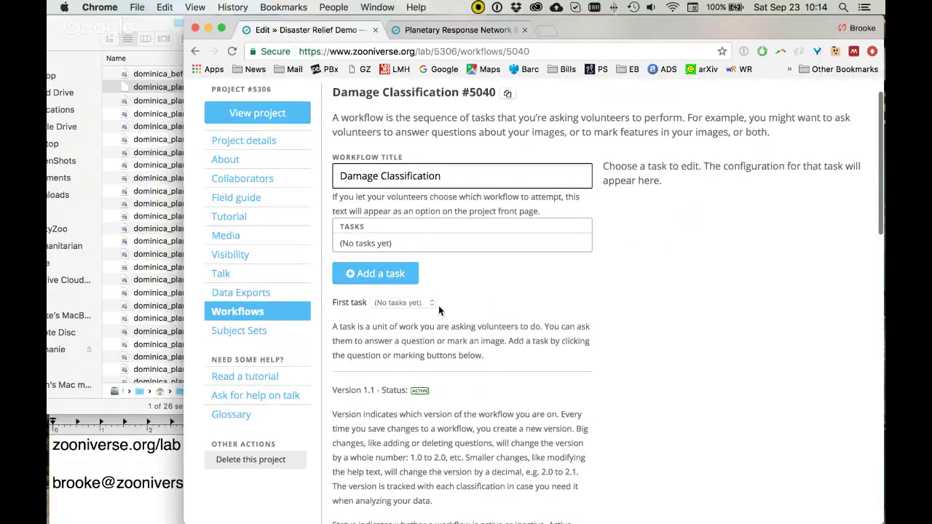
pyautogui.scroll(-1, 439, 306)
pyautogui.click(372, 257)
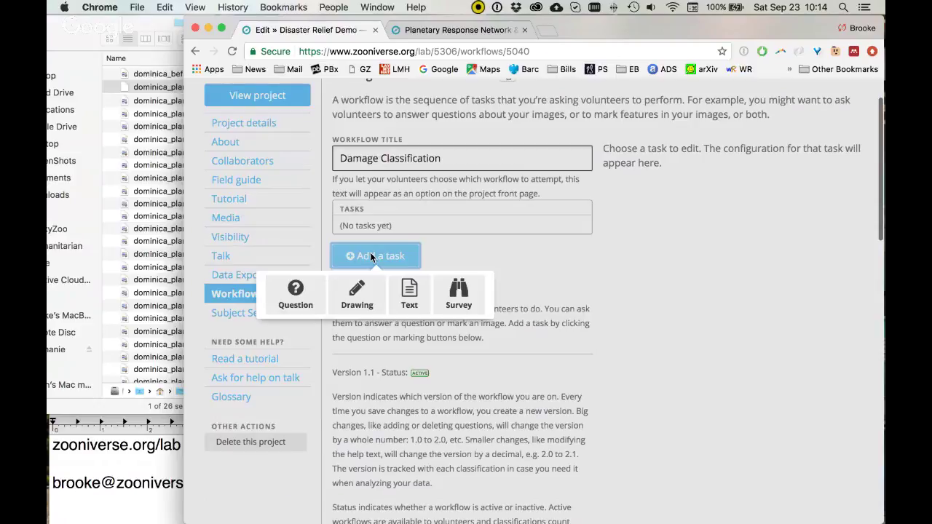
pyautogui.click(357, 295)
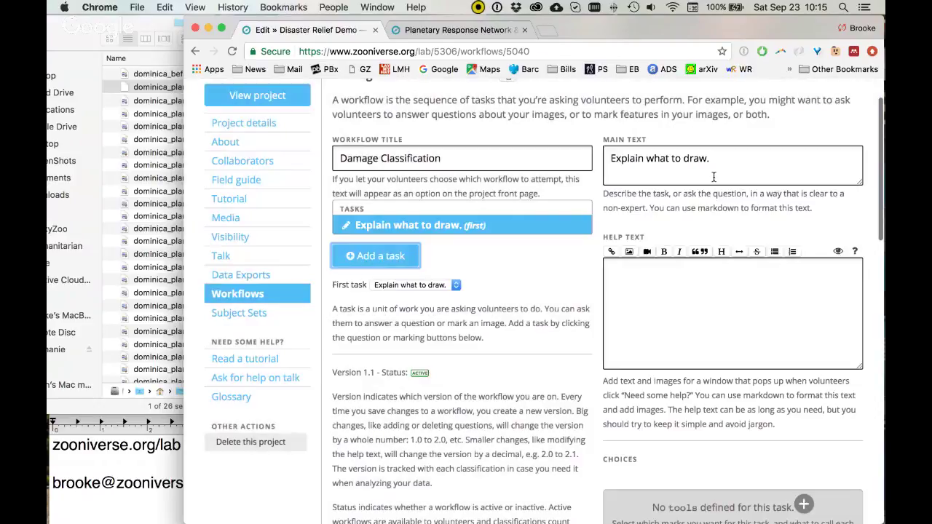
# - Replace the drawing task's main text with "Mark the features you see", checking the Planetary Response Network project's wording for reference
pyautogui.tripleClick(714, 177)
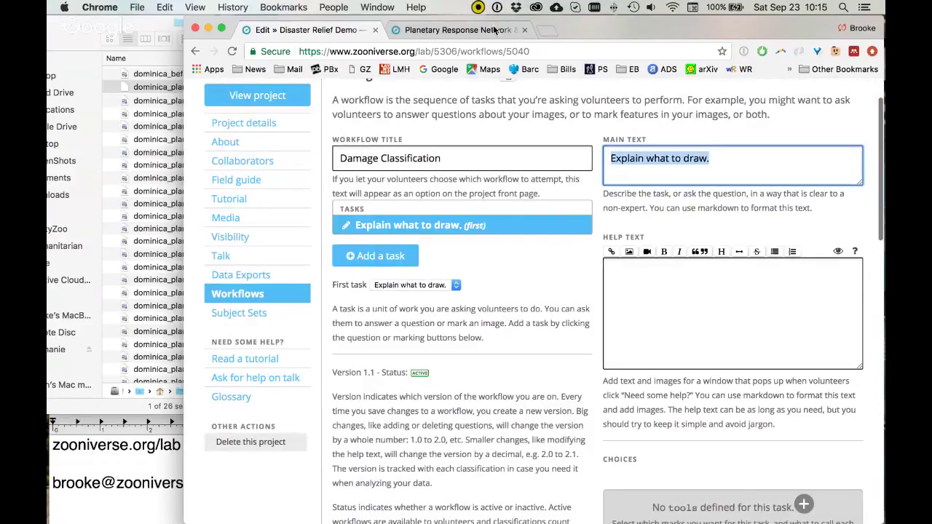
pyautogui.click(452, 30)
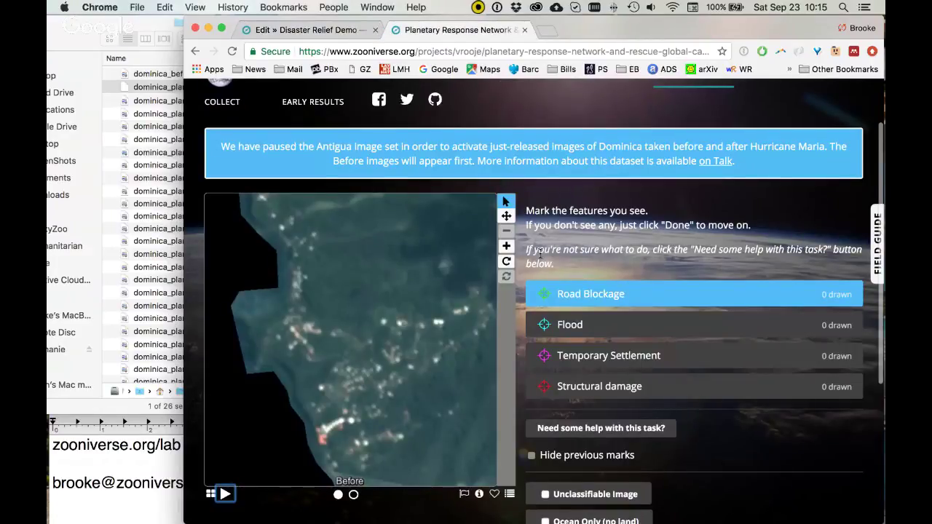
pyautogui.click(349, 30)
pyautogui.write('Mar')
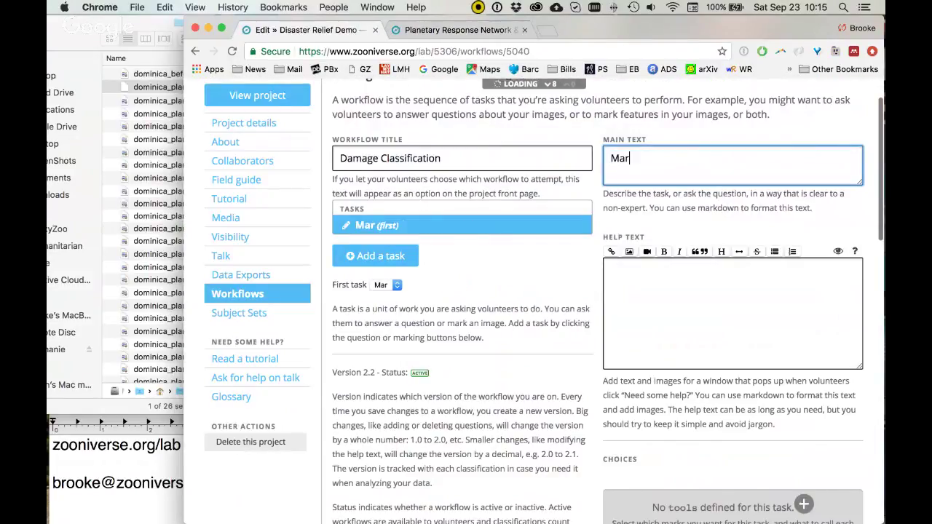
pyautogui.write('k the features you see')
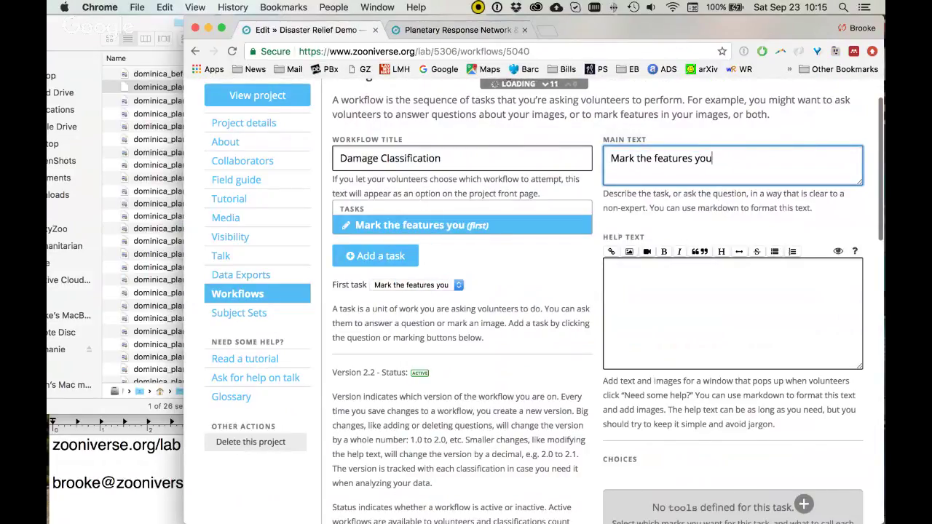
# - Enter "Help would be here" as the drawing task's help text
pyautogui.click(721, 283)
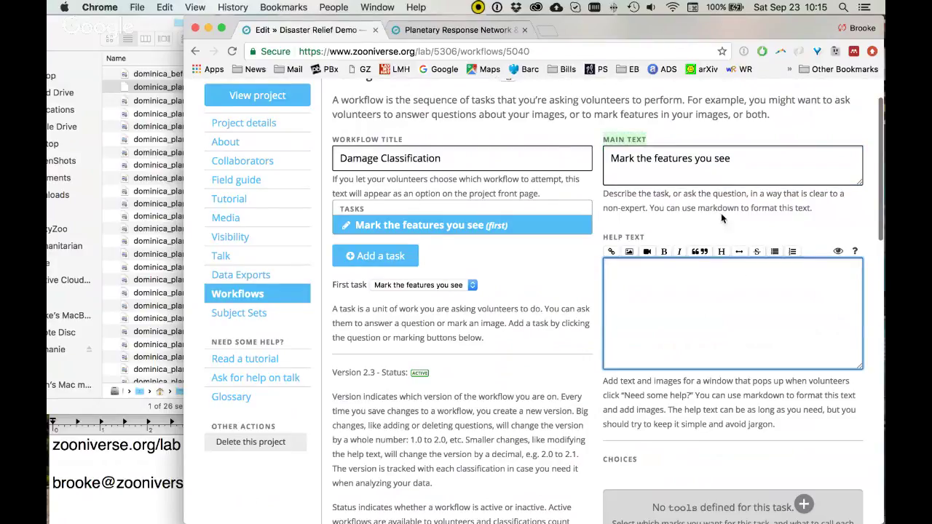
pyautogui.write('Help ')
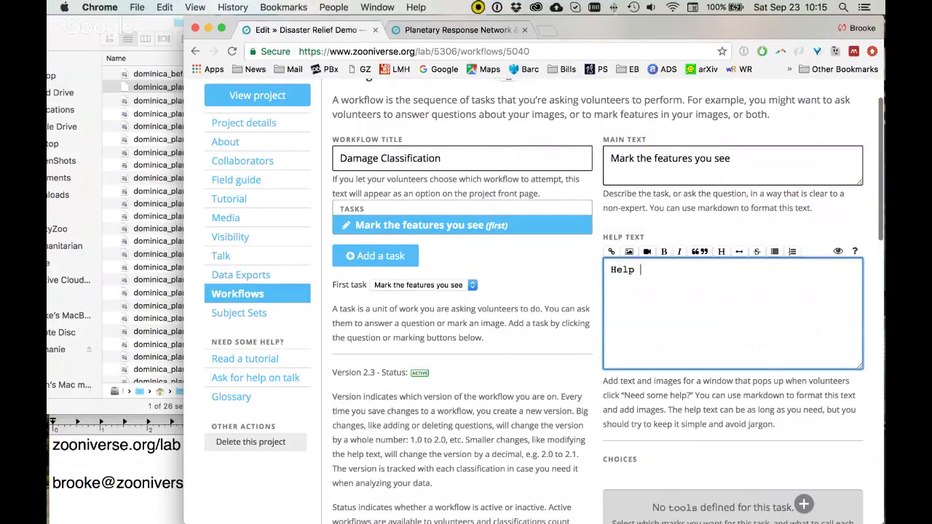
pyautogui.write('would be here')
pyautogui.click(799, 212)
# - Add a point marking tool named "Structural Damage" to the task's choices and set its color to Red
pyautogui.scroll(-3, 799, 212)
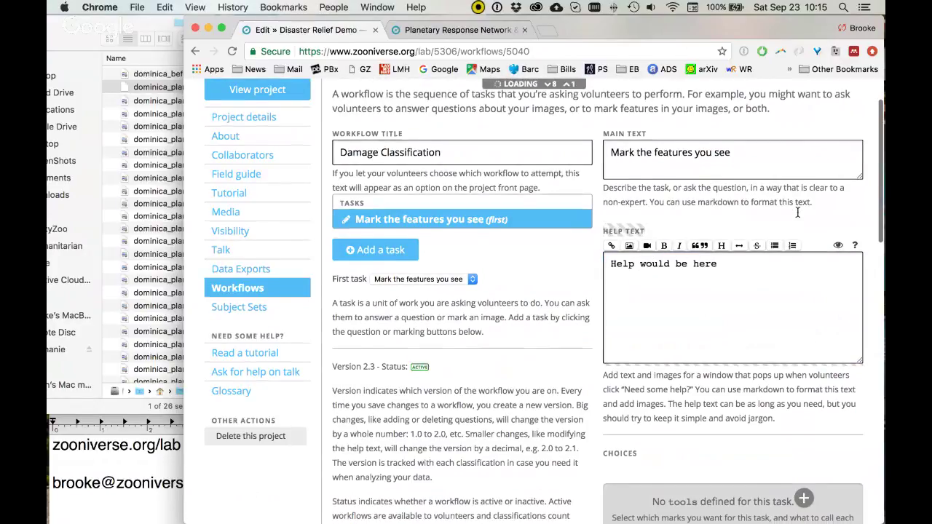
pyautogui.scroll(-5, 798, 217)
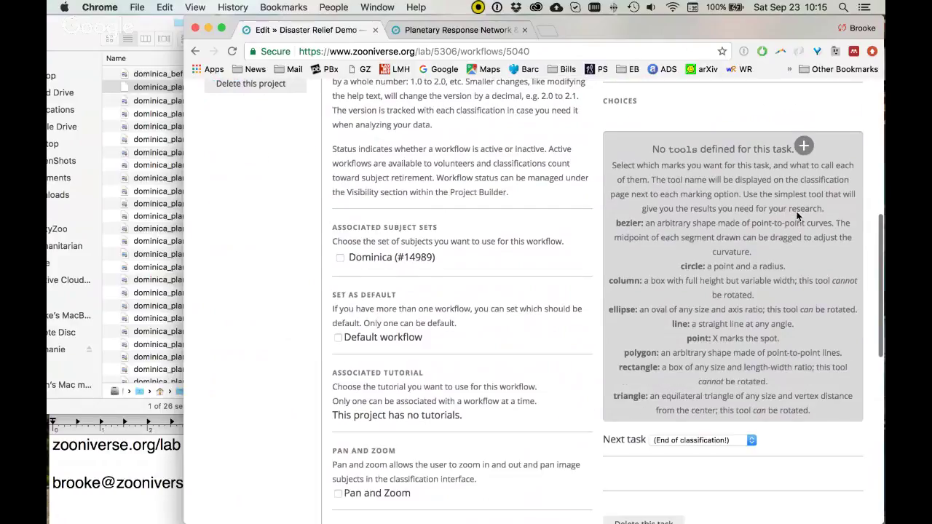
pyautogui.click(804, 146)
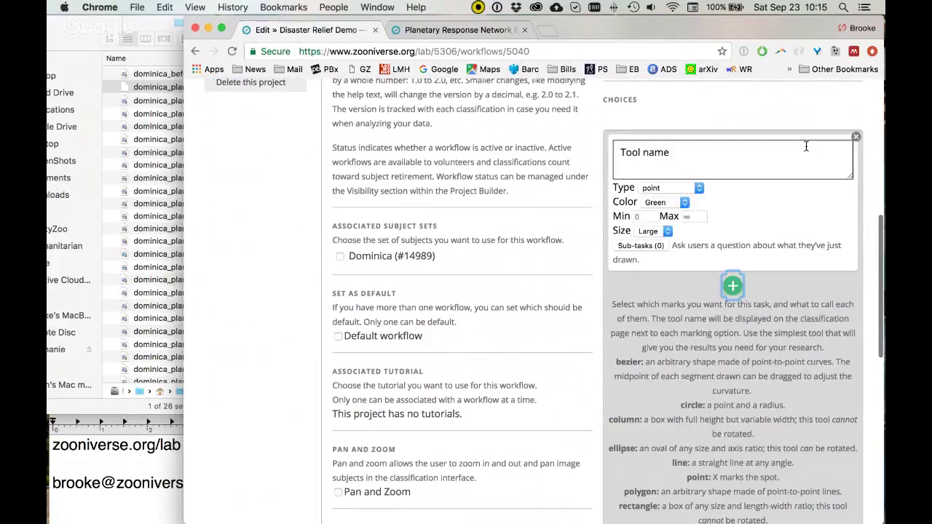
pyautogui.click(666, 146)
pyautogui.press('super+a')
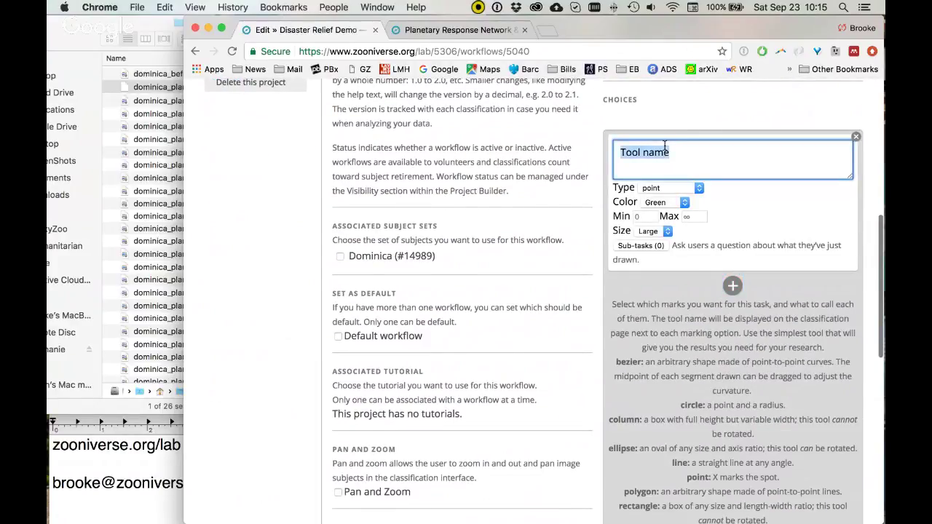
pyautogui.write('Structural ')
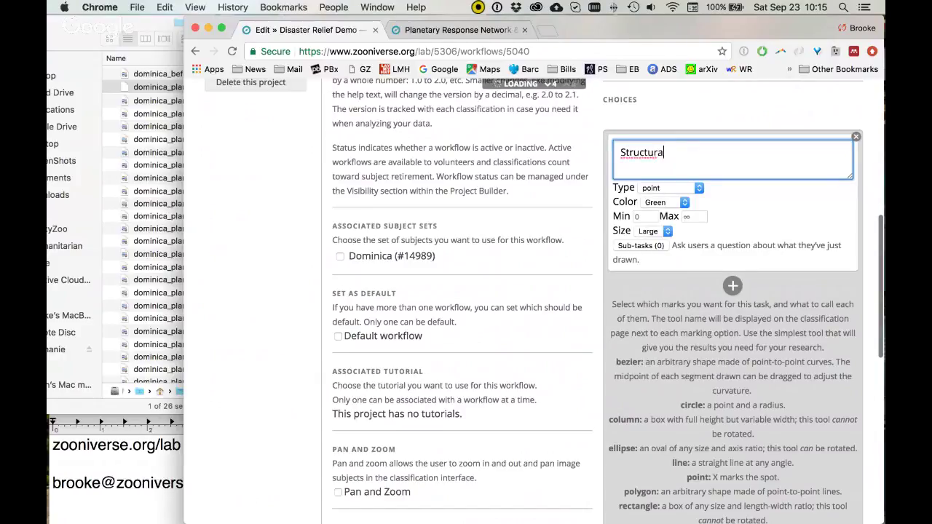
pyautogui.write('Damage')
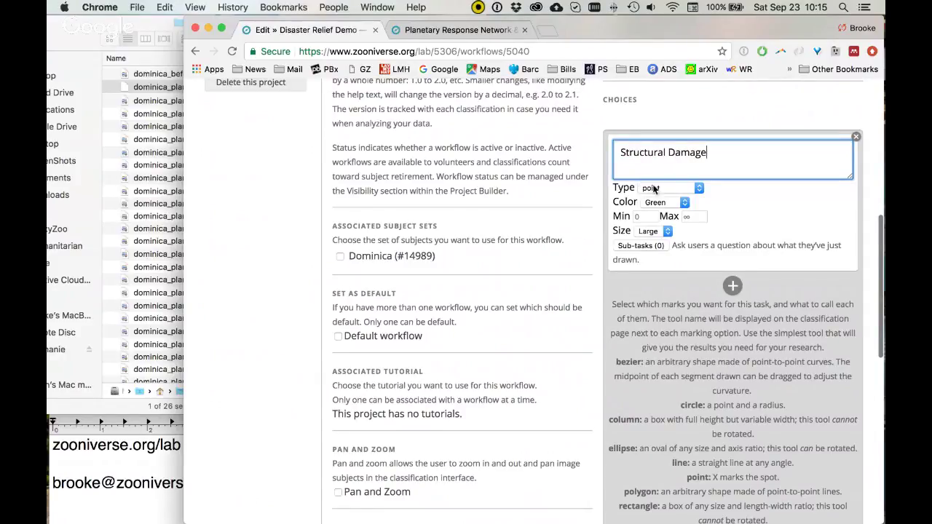
pyautogui.click(670, 202)
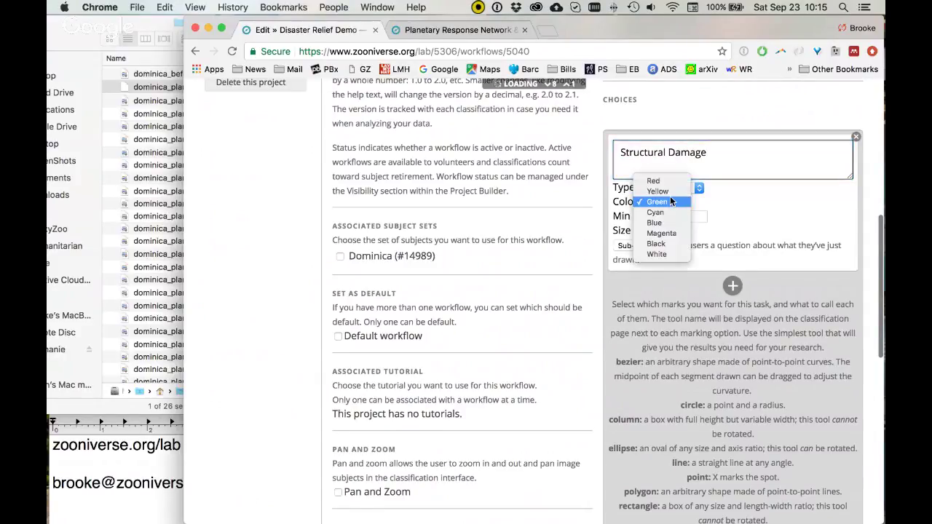
pyautogui.click(663, 181)
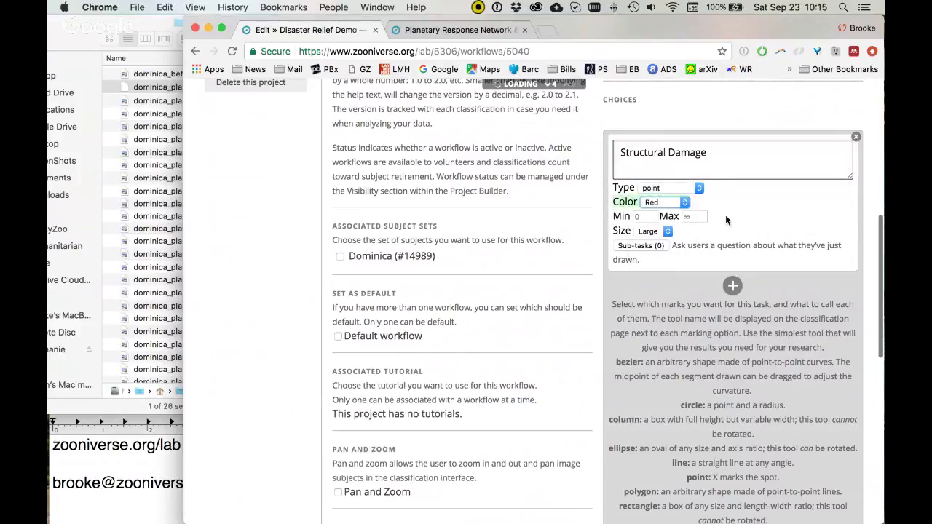
# - Add a second marking tool to the task's choices and name it "Road Blockage"
pyautogui.click(731, 287)
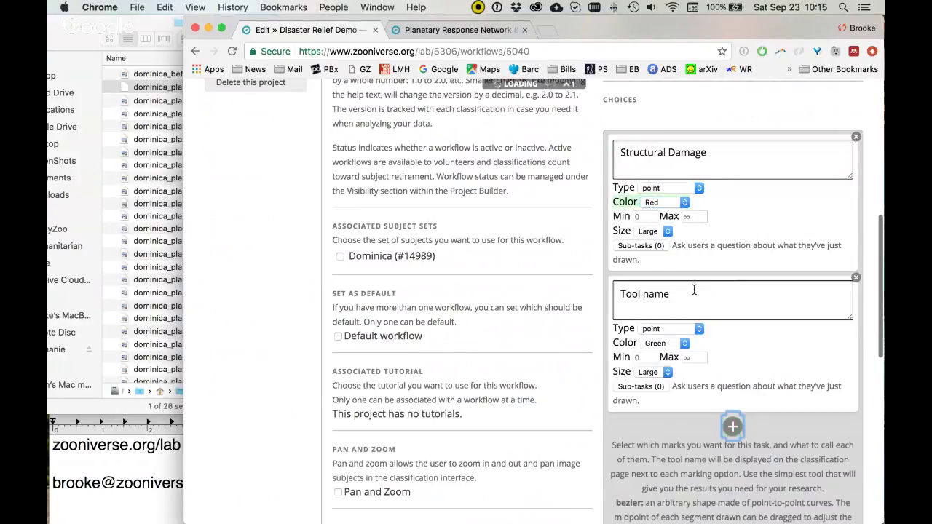
pyautogui.click(694, 290)
pyautogui.write('R')
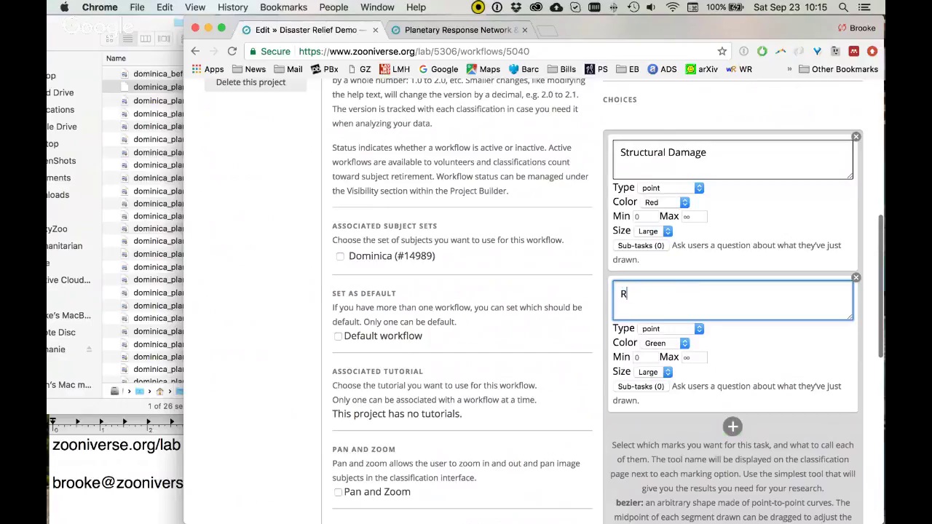
pyautogui.write('oad Blockage')
# - Add a third marking tool named "Flood" and set its color to Cyan
pyautogui.click(733, 427)
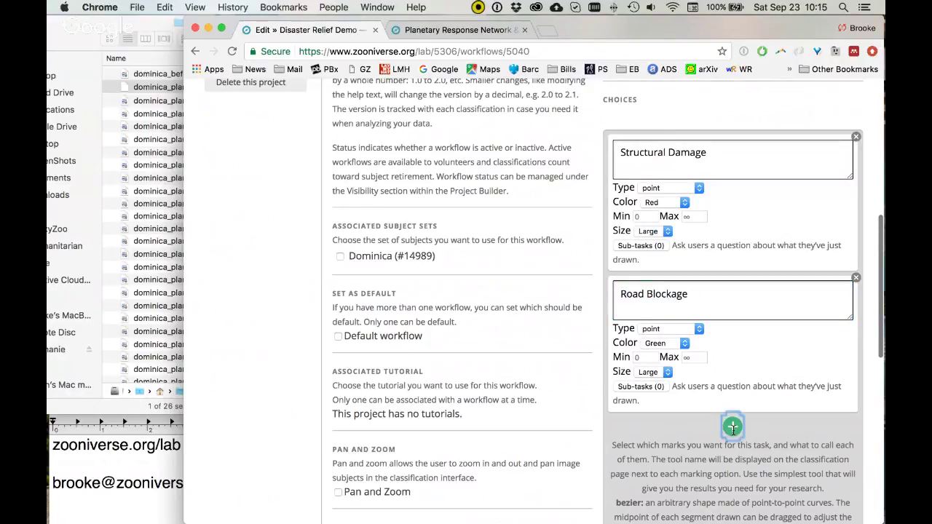
pyautogui.click(683, 442)
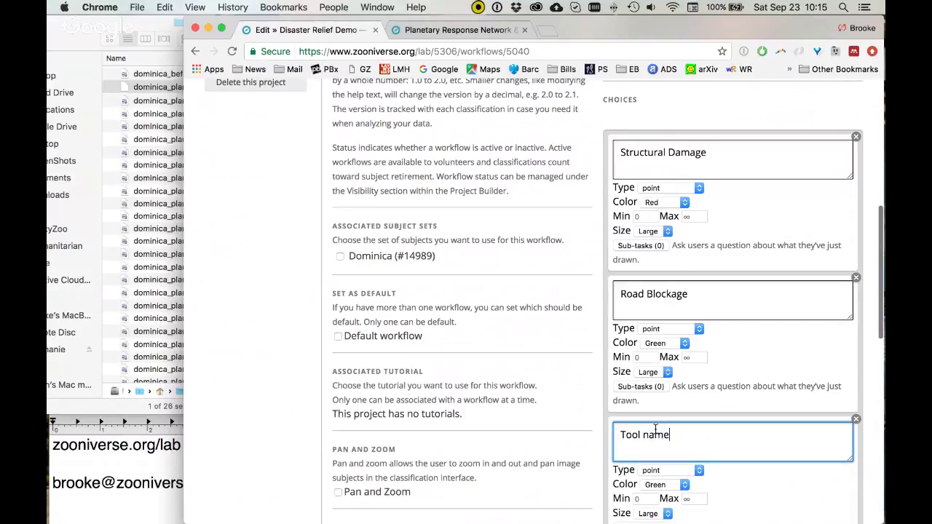
pyautogui.tripleClick(666, 433)
pyautogui.write('Flood')
pyautogui.click(676, 486)
pyautogui.click(669, 495)
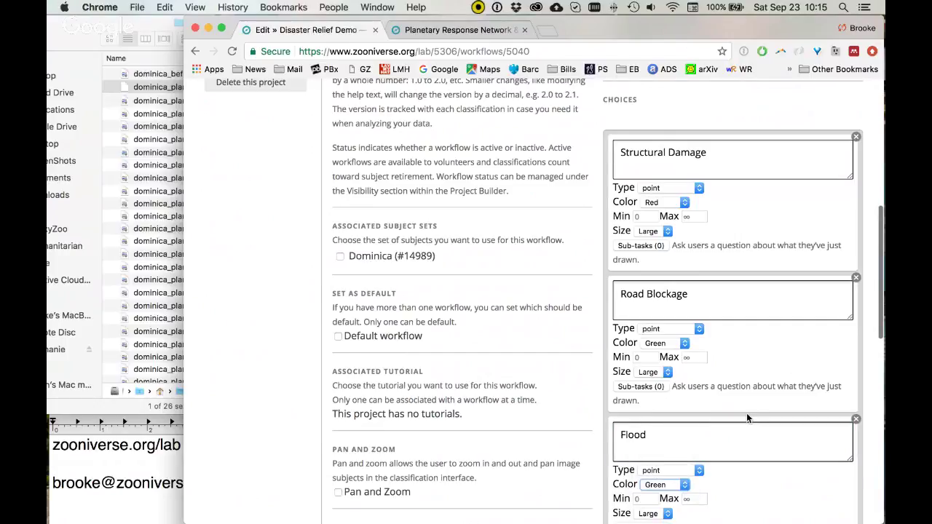
# - Add a fourth marking tool to the task's choices and name it "Temporary Settlements"
pyautogui.scroll(-1, 746, 413)
pyautogui.scroll(-5, 747, 413)
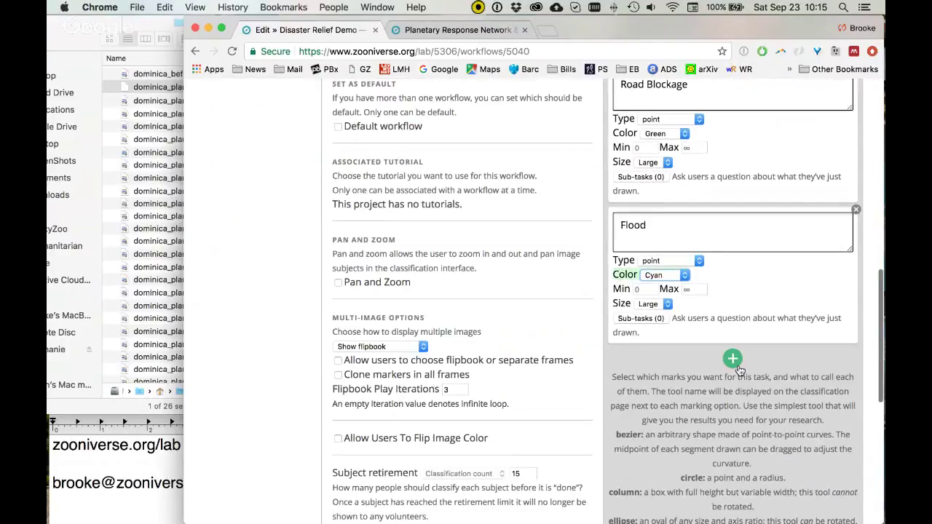
pyautogui.click(733, 358)
pyautogui.doubleClick(656, 366)
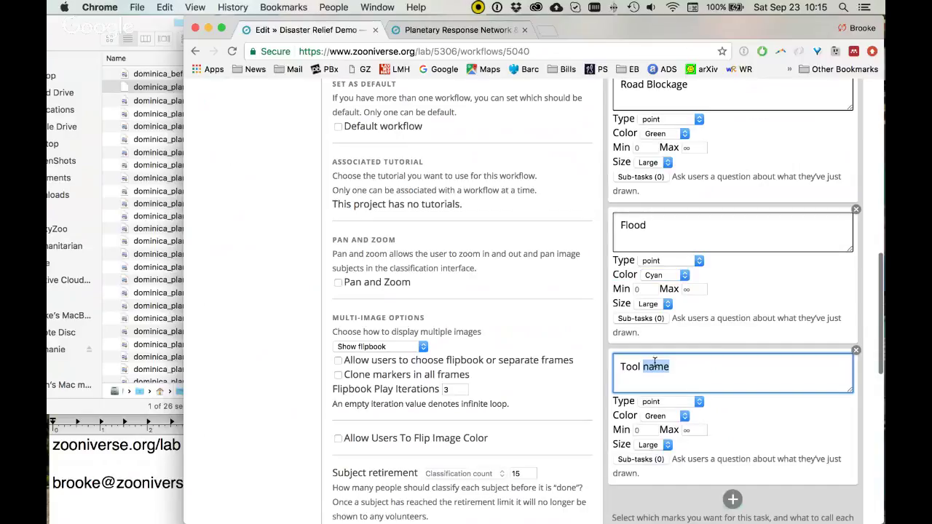
pyautogui.press('super+a')
pyautogui.write('Temporary S')
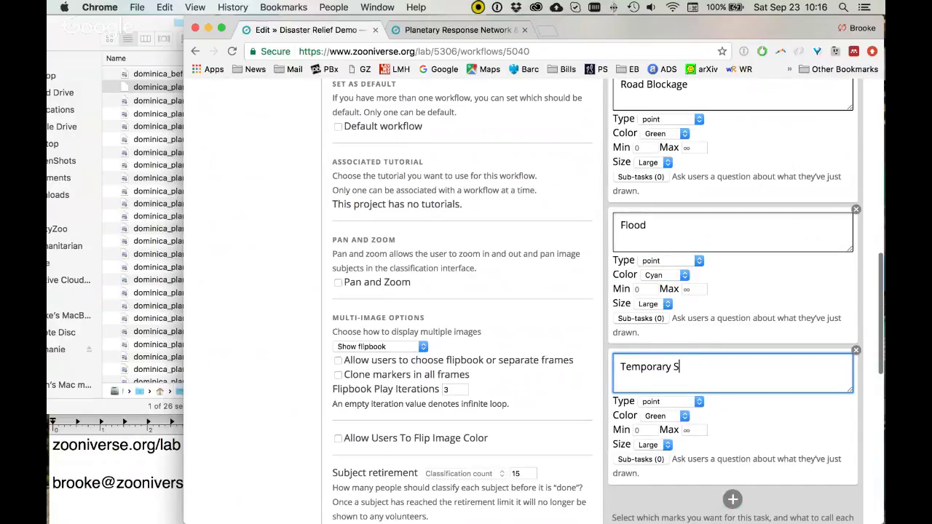
pyautogui.write('ettlement')
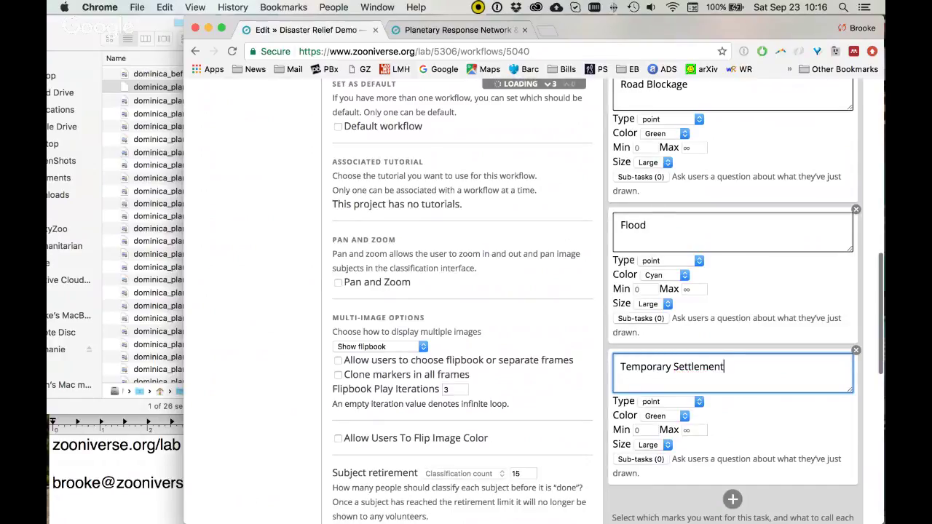
pyautogui.write('s')
pyautogui.click(759, 412)
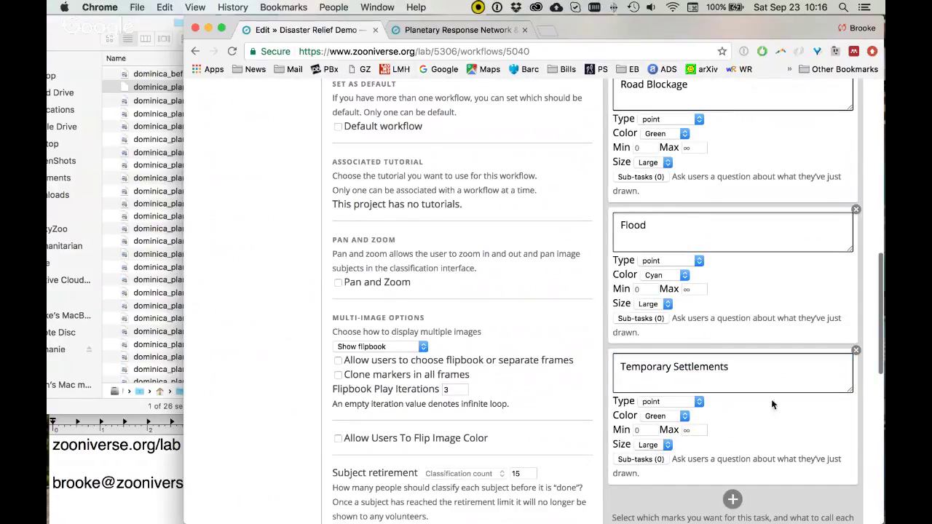
# - Associate the Dominica (#14989) subject set with the Damage Classification workflow
pyautogui.scroll(10, 775, 306)
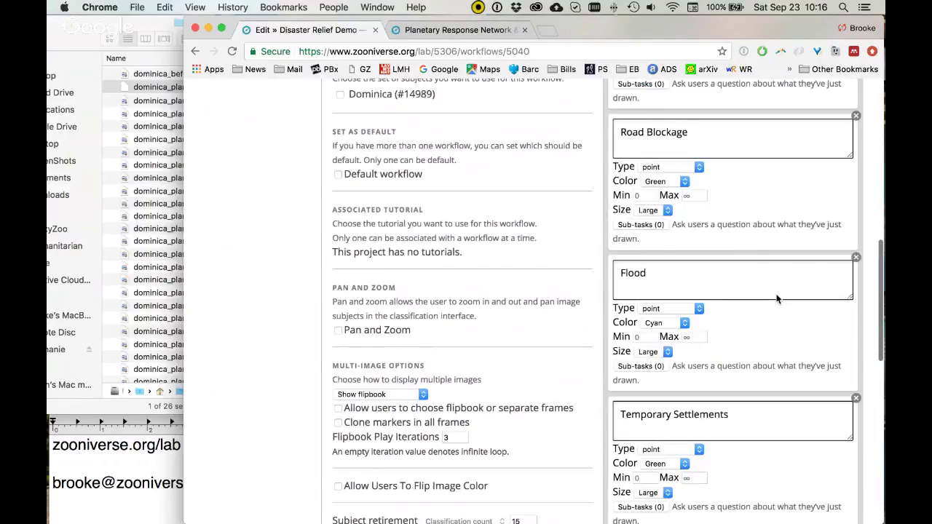
pyautogui.scroll(3, 774, 309)
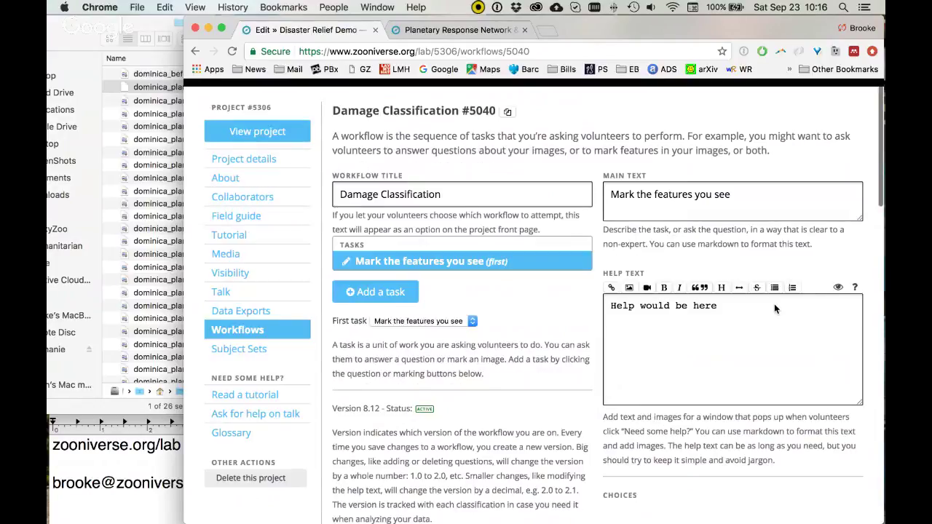
pyautogui.scroll(-2, 775, 309)
pyautogui.scroll(-3, 774, 304)
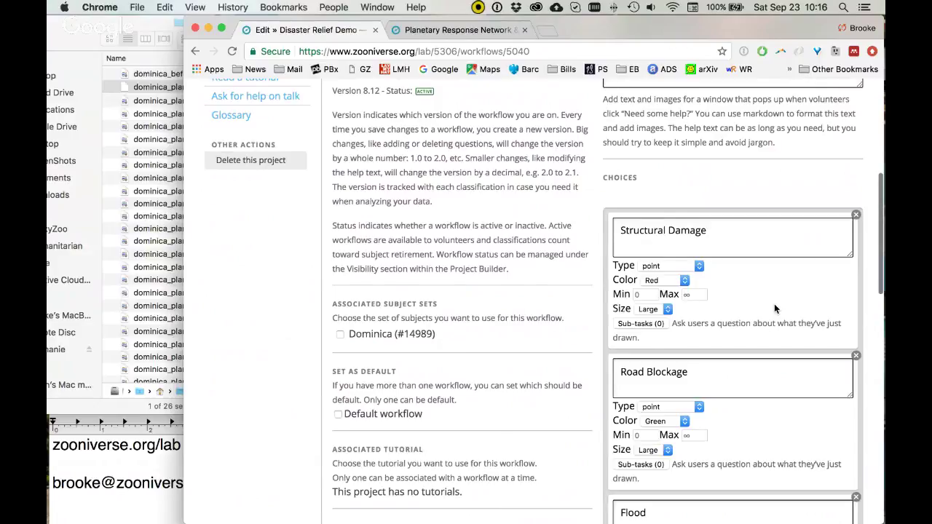
pyautogui.scroll(-10, 774, 304)
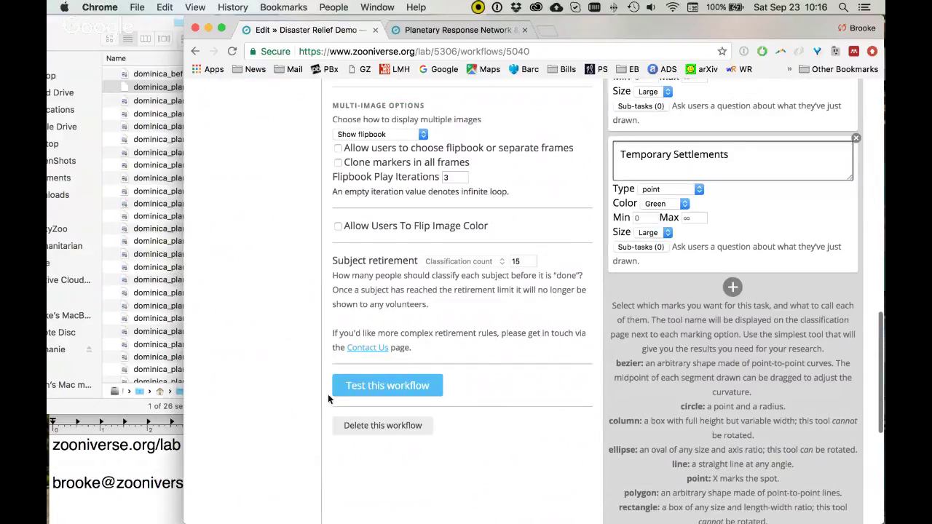
pyautogui.scroll(10, 470, 357)
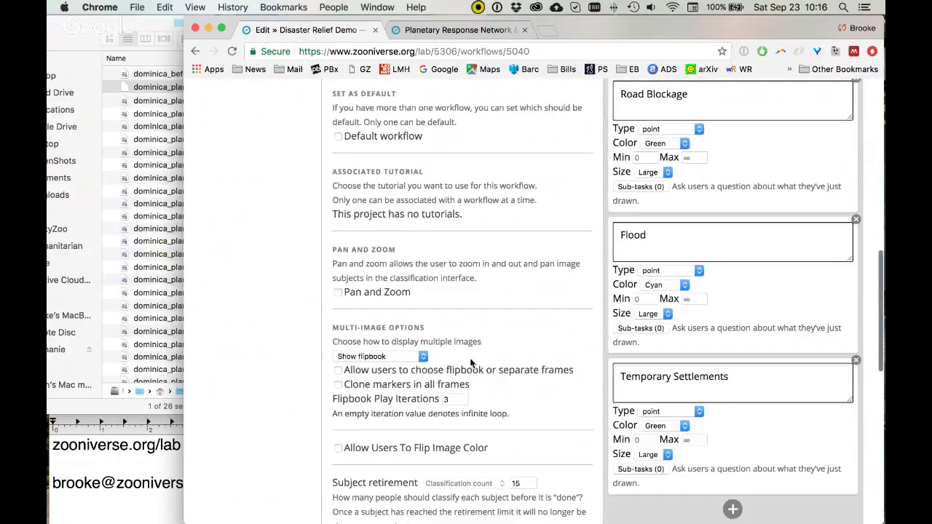
pyautogui.scroll(2, 470, 358)
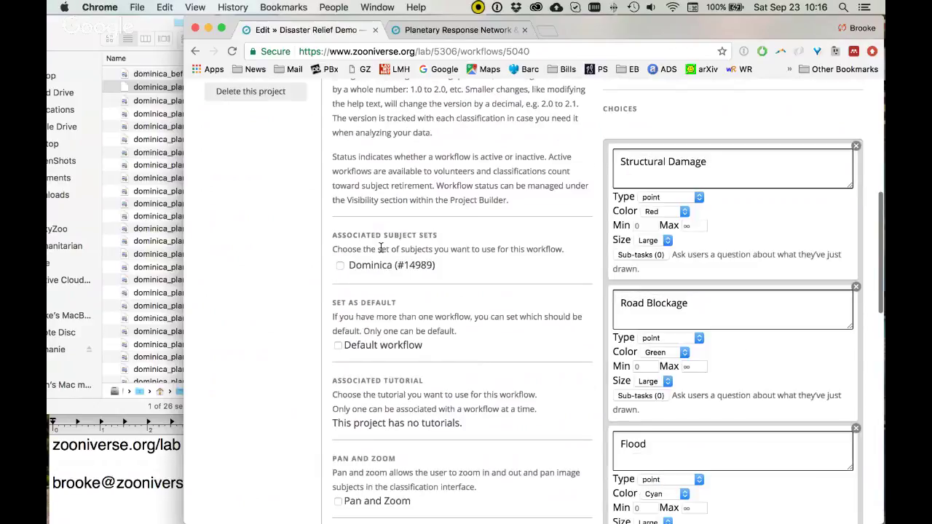
pyautogui.click(340, 266)
pyautogui.scroll(-10, 479, 312)
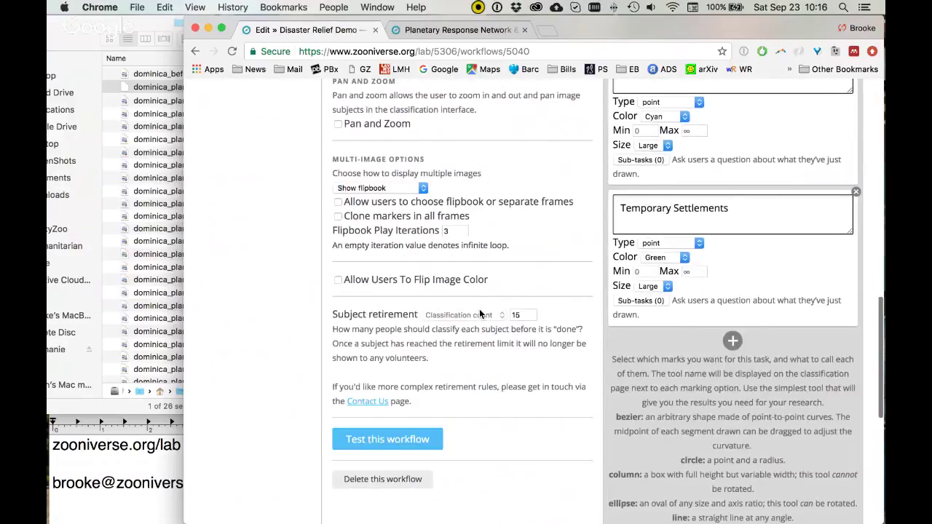
pyautogui.scroll(-3, 479, 314)
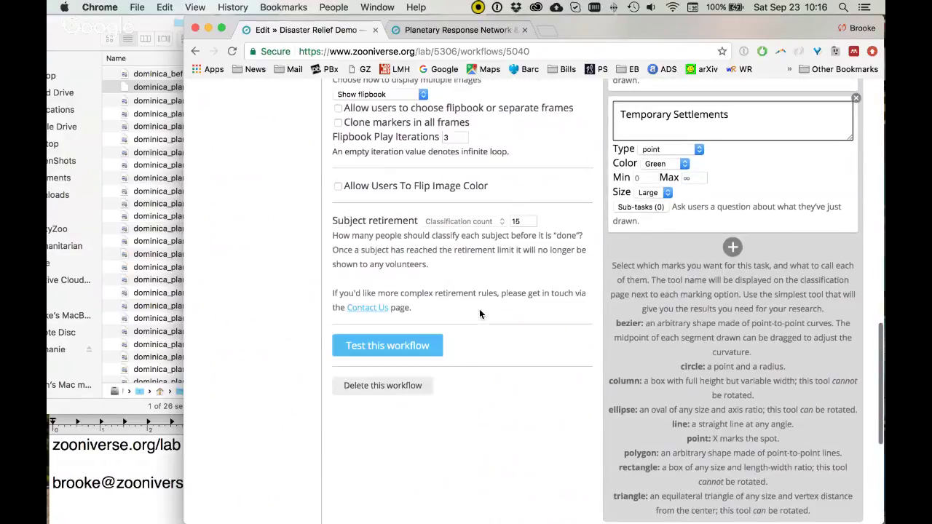
# - Test the Damage Classification workflow and play the flipbook of the subject's before and after images
pyautogui.click(394, 348)
pyautogui.click(617, 30)
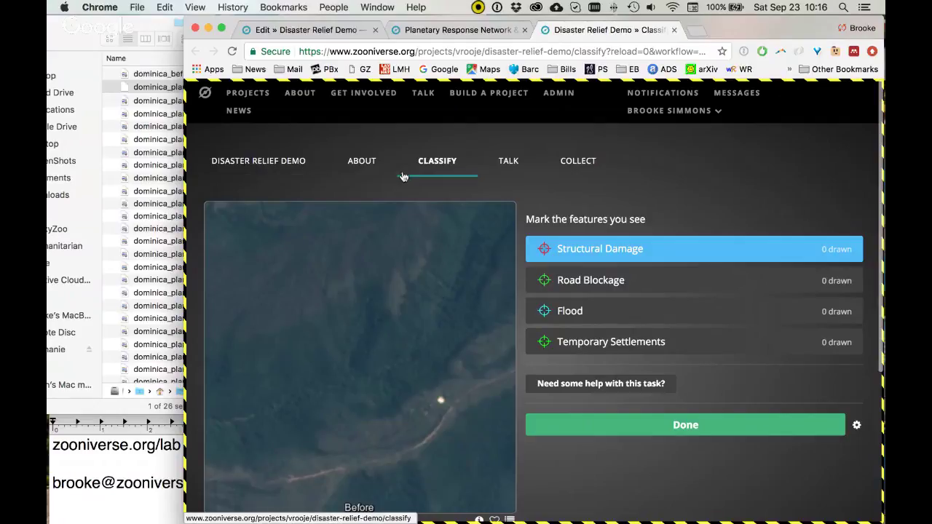
pyautogui.scroll(-2, 758, 211)
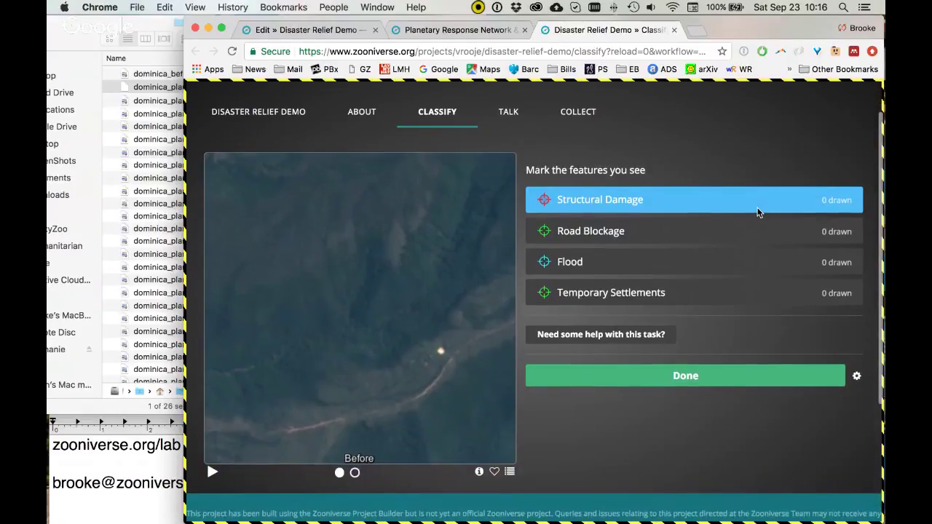
pyautogui.click(209, 473)
pyautogui.click(215, 478)
pyautogui.click(215, 478)
pyautogui.click(215, 478)
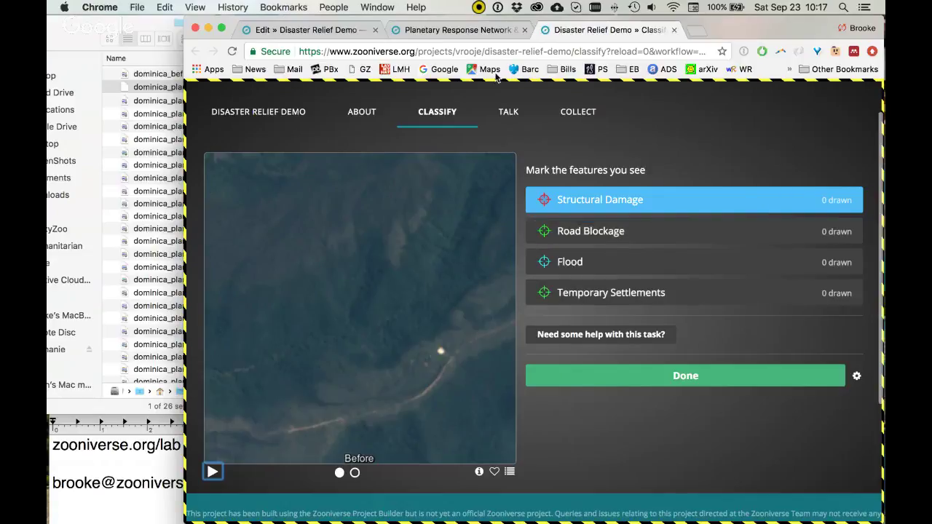
# - Return to the workflow editor and set the Temporary Settlements marking tool's color to Magenta
pyautogui.click(314, 29)
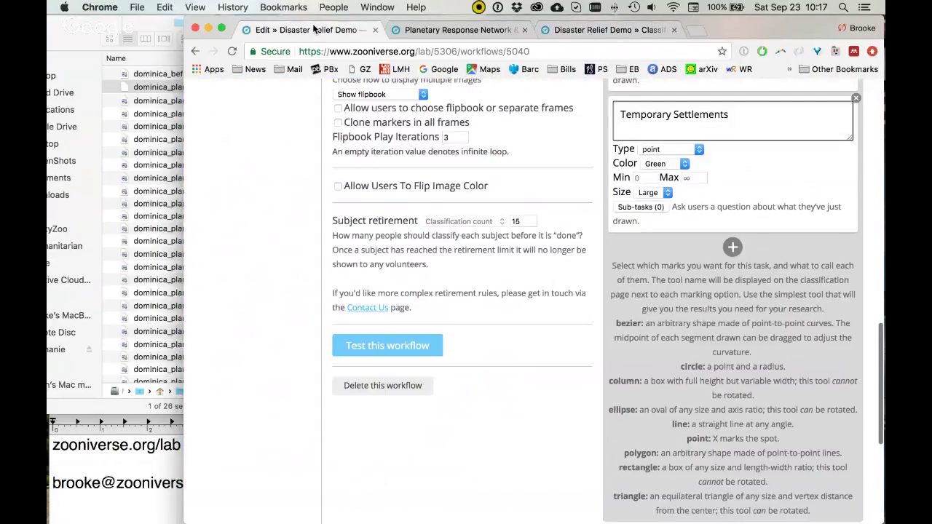
pyautogui.click(663, 164)
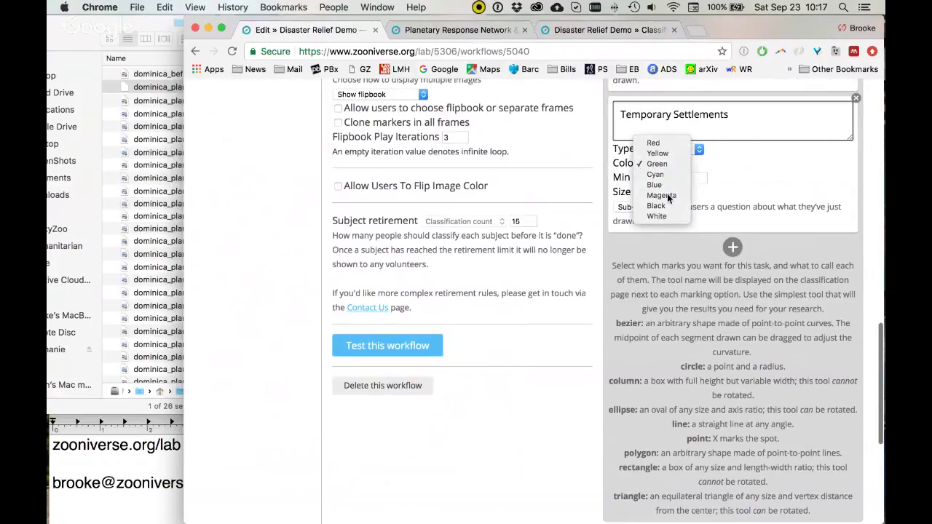
pyautogui.click(667, 193)
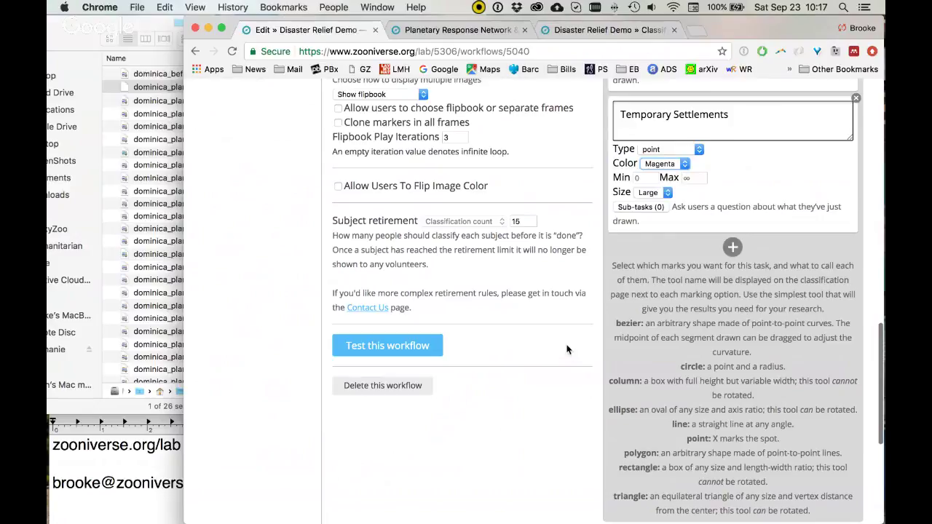
# - Set Damage Classification as the project's default workflow
pyautogui.scroll(3, 567, 350)
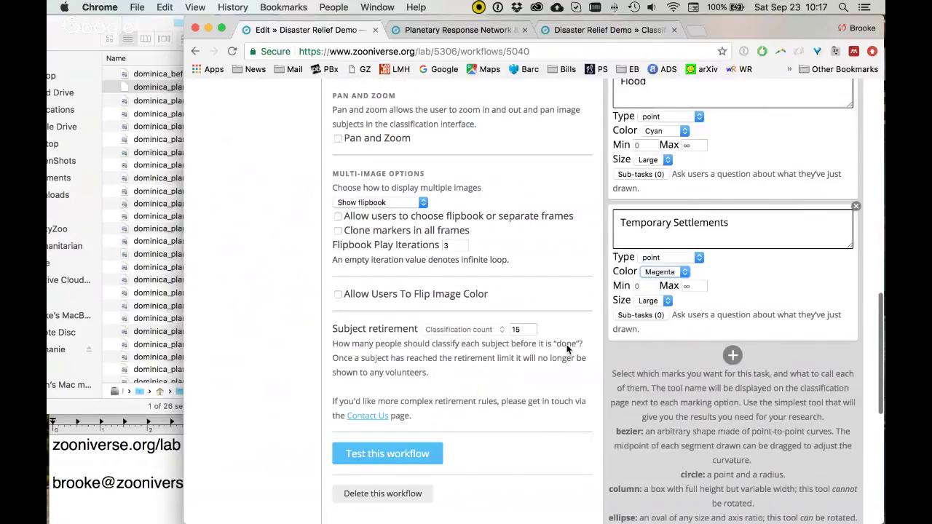
pyautogui.scroll(10, 567, 344)
pyautogui.scroll(-10, 566, 350)
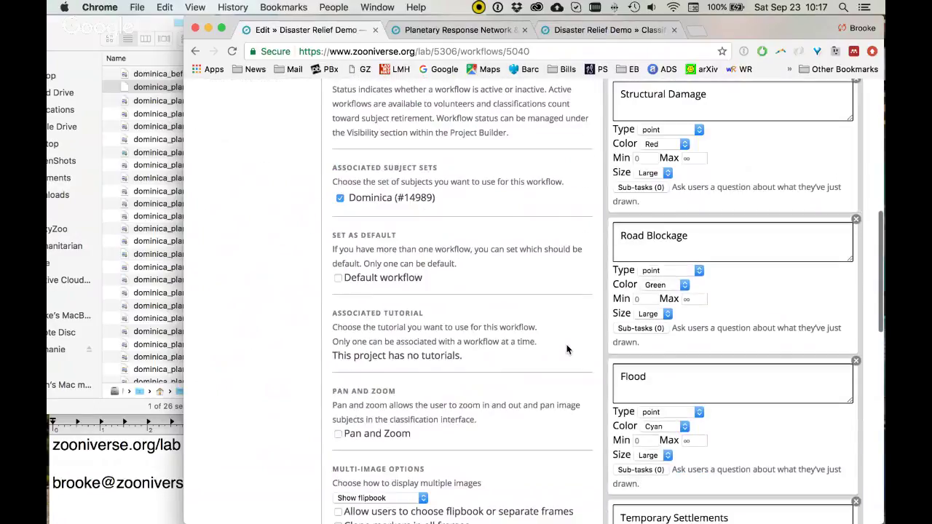
pyautogui.scroll(-4, 452, 255)
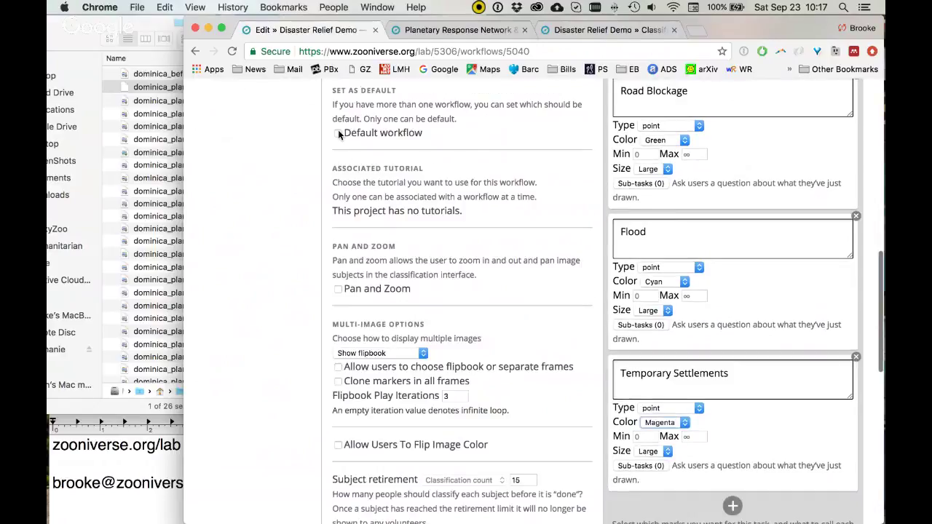
pyautogui.click(338, 133)
# - Enable Pan and Zoom for the workflow and keep the multiple-image display option on Show flipbook
pyautogui.scroll(-2, 275, 233)
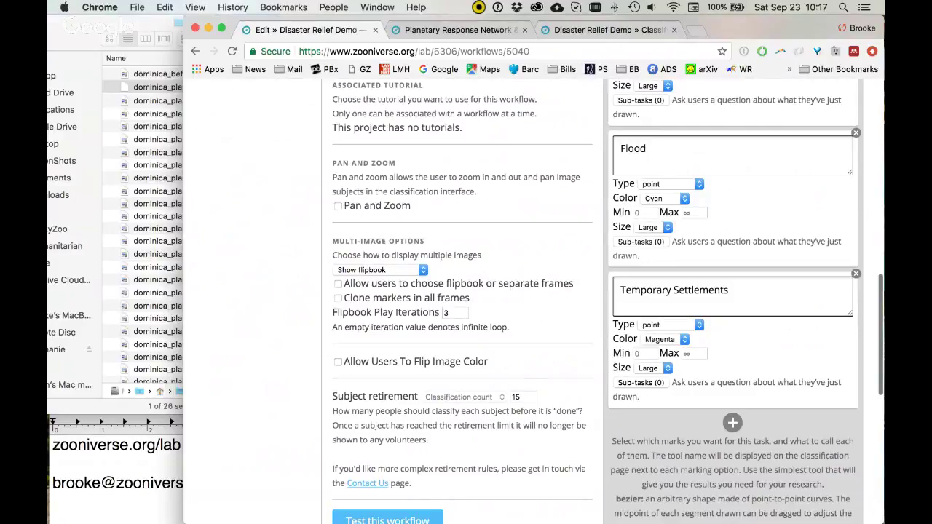
pyautogui.click(339, 207)
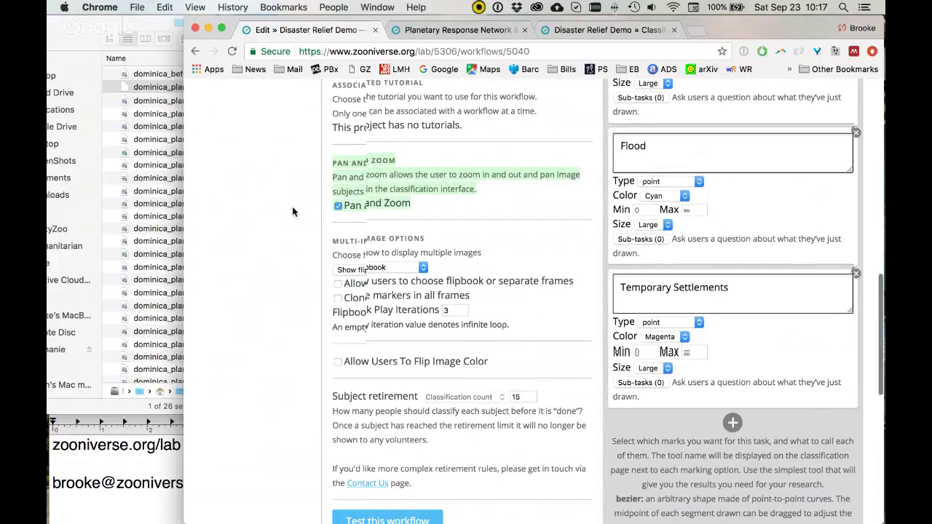
pyautogui.scroll(-2, 293, 211)
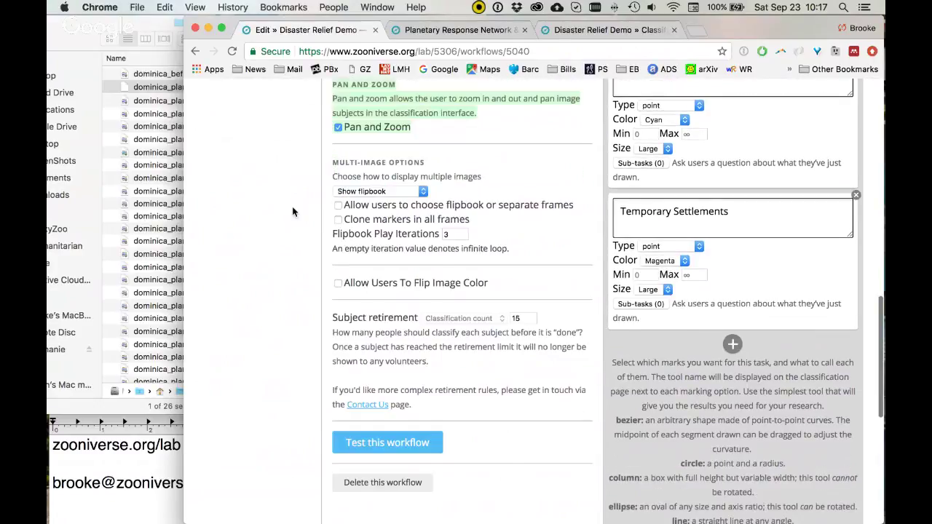
pyautogui.click(406, 190)
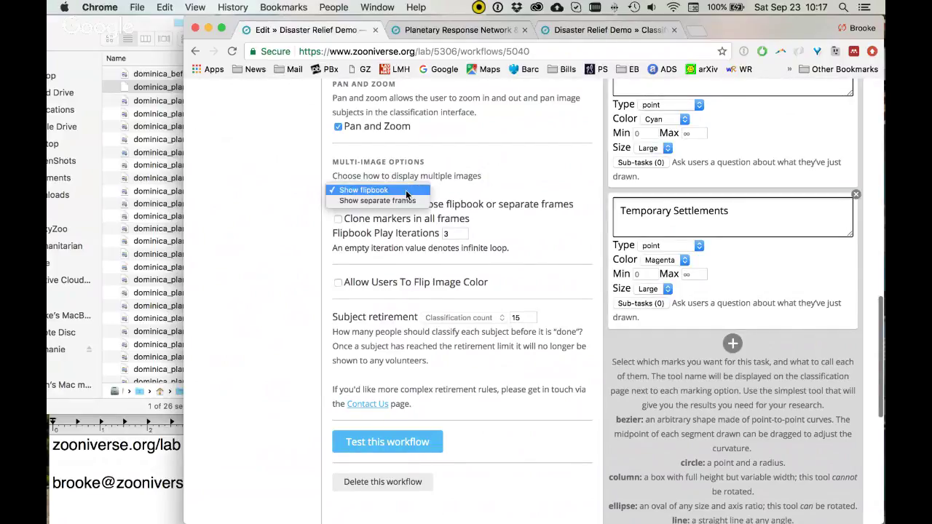
pyautogui.click(460, 195)
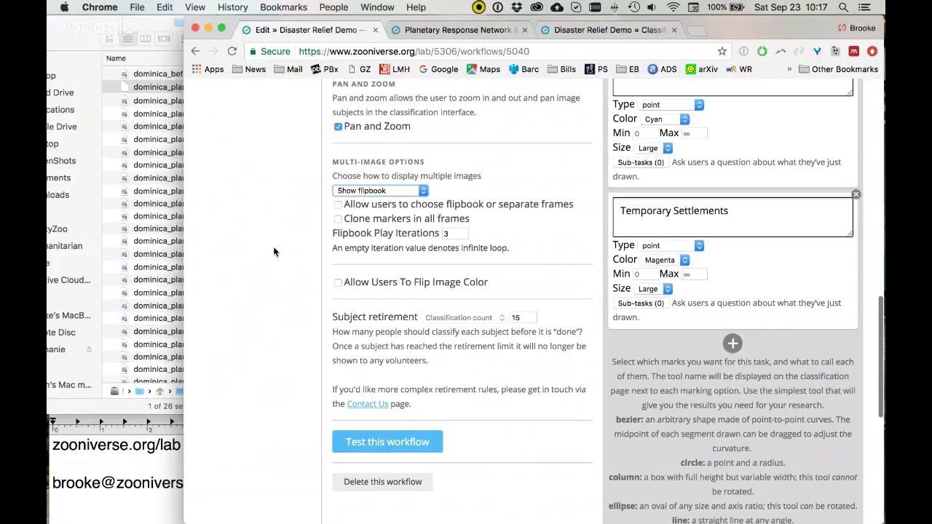
# - Relaunch the workflow test to preview the classification page with the updated settings
pyautogui.scroll(-2, 274, 252)
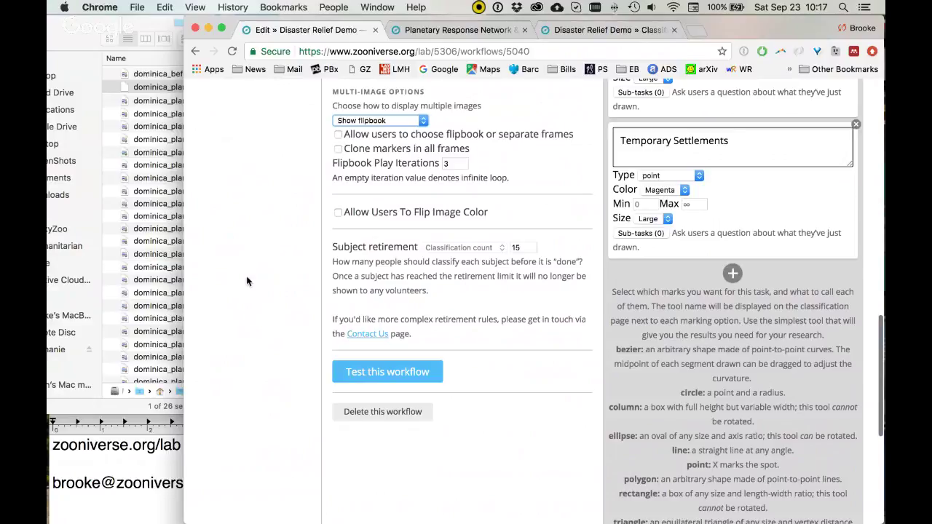
pyautogui.click(380, 378)
pyautogui.click(656, 31)
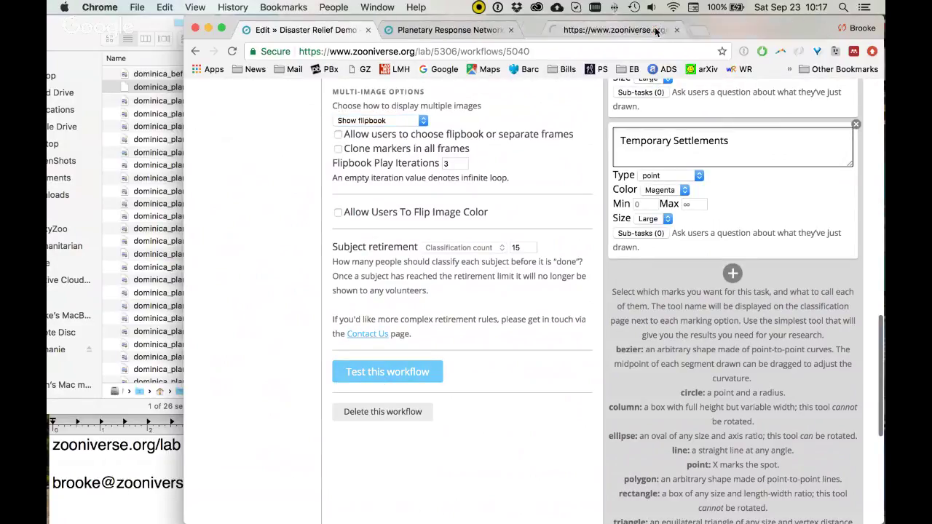
pyautogui.click(630, 31)
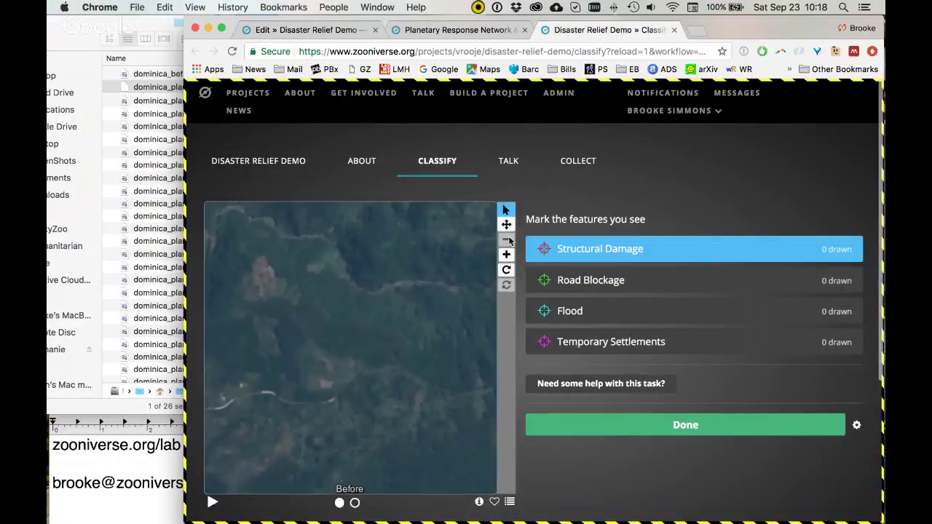
# - Try zooming and panning the subject image, play its flipbook while zoomed in, and reset the view
pyautogui.click(508, 255)
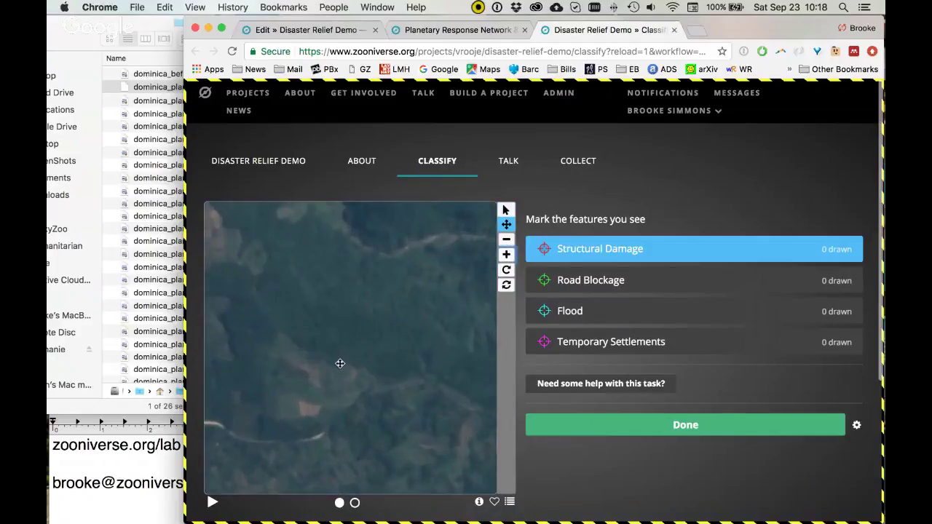
pyautogui.moveTo(342, 362); pyautogui.dragTo(325, 348)
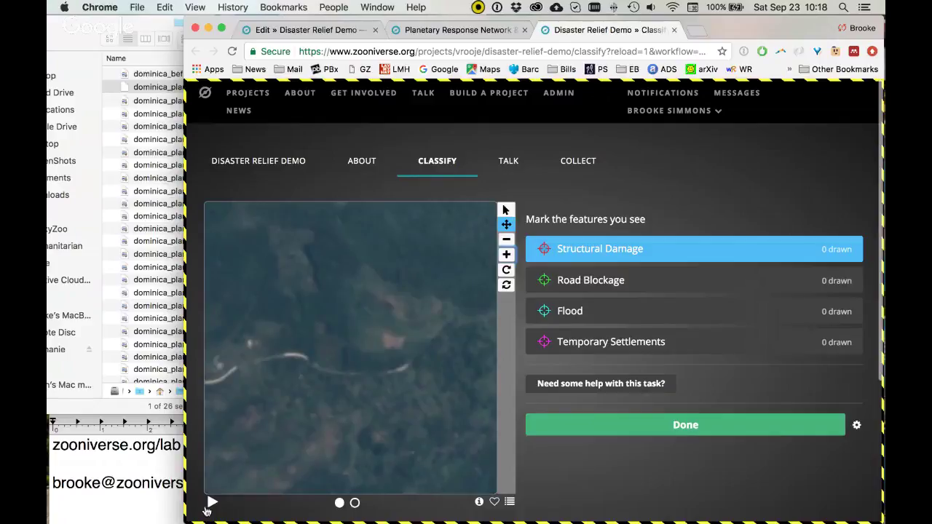
pyautogui.click(211, 503)
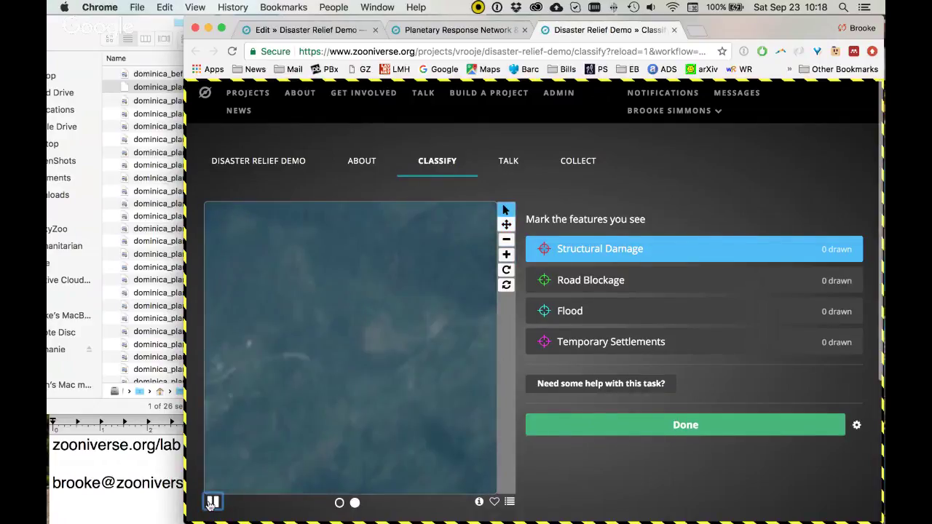
pyautogui.click(211, 503)
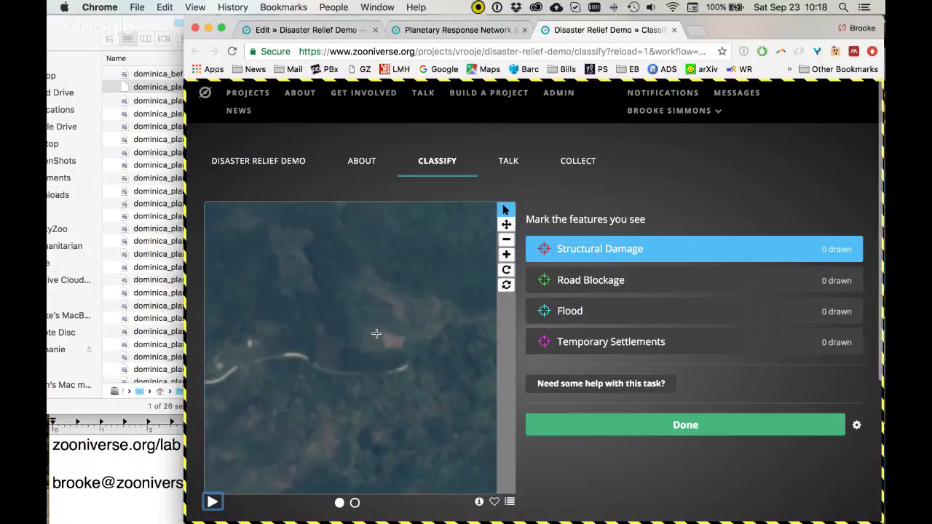
pyautogui.click(508, 242)
pyautogui.click(507, 226)
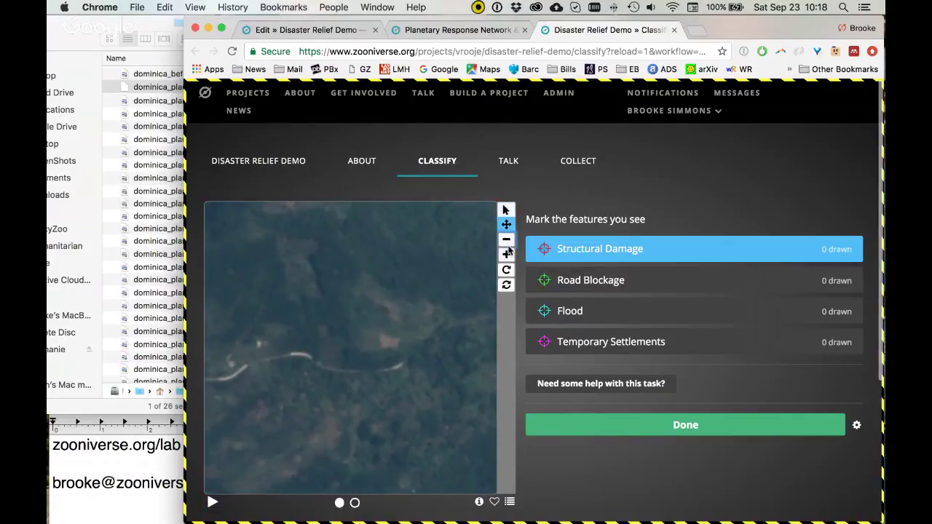
pyautogui.click(507, 287)
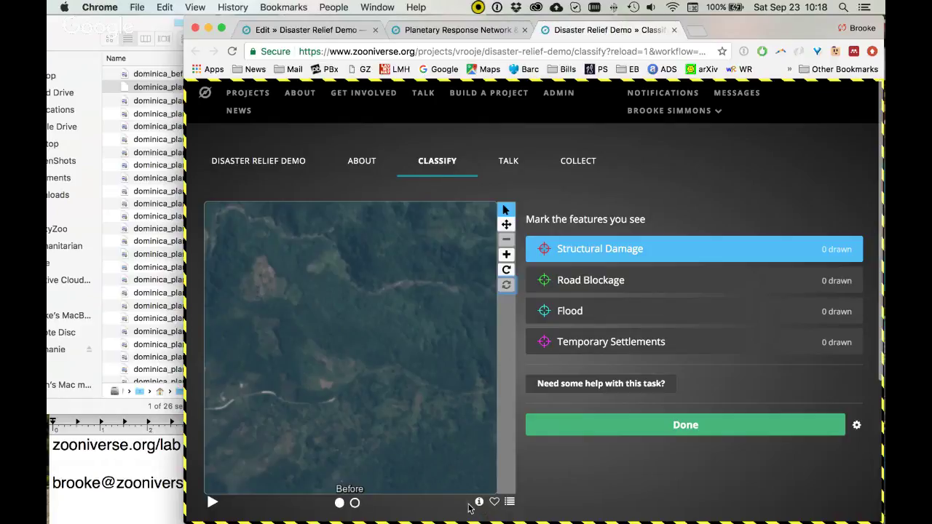
# - Mark the subject as a favorite, review its metadata including coordinates, file names and map links, and close the metadata
pyautogui.click(495, 503)
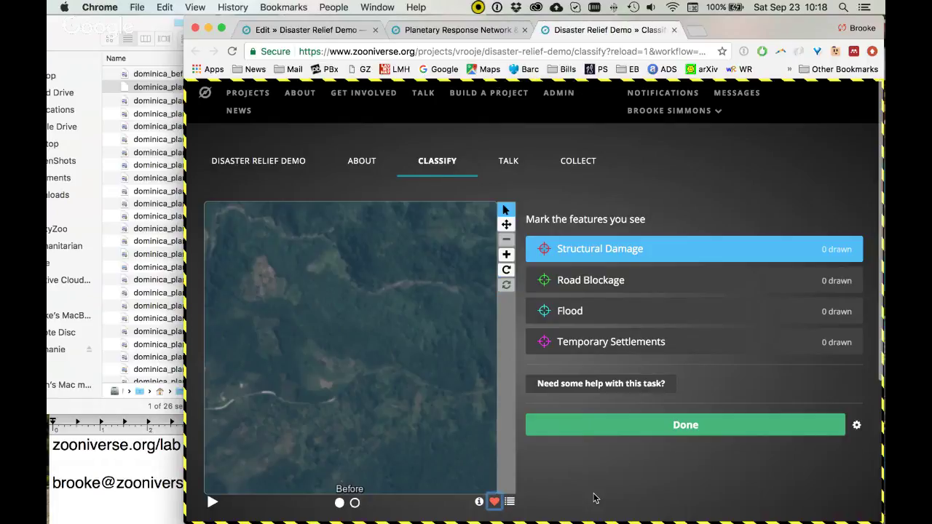
pyautogui.click(479, 503)
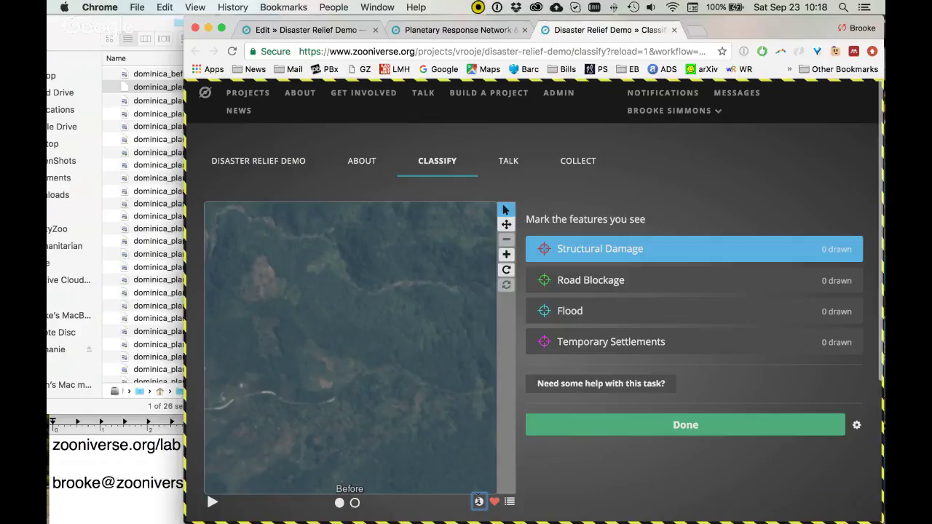
pyautogui.scroll(-3, 462, 321)
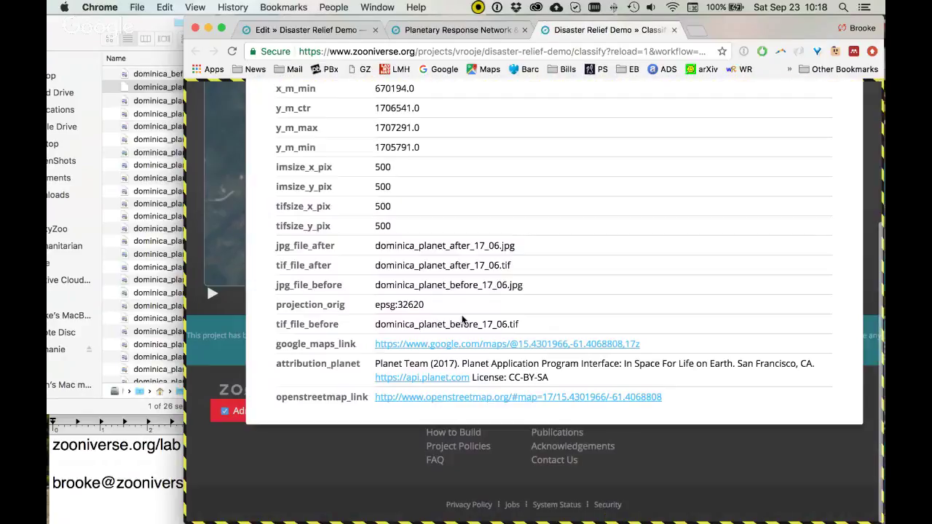
pyautogui.scroll(5, 461, 320)
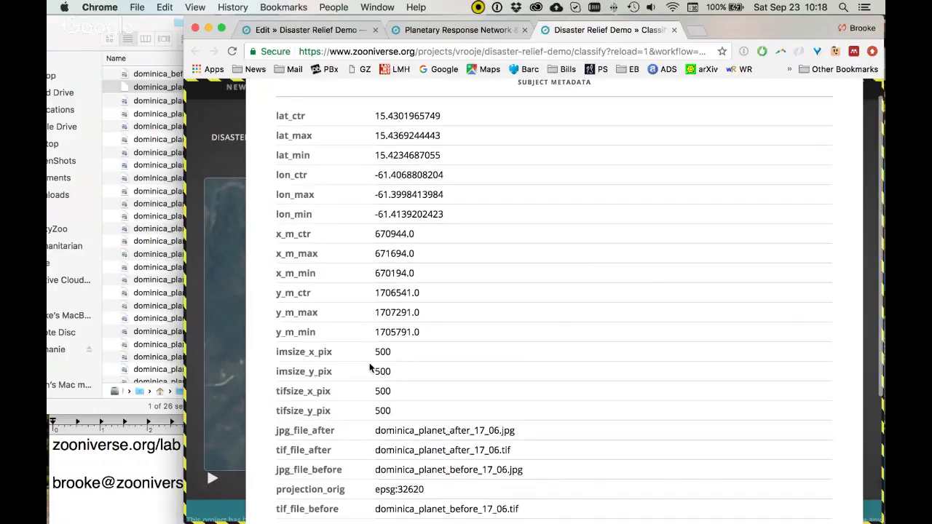
pyautogui.scroll(-1, 468, 400)
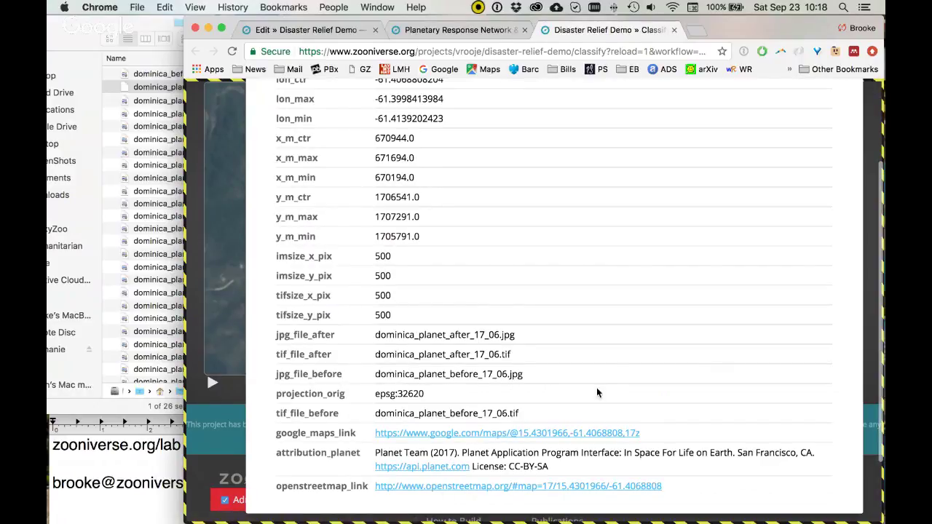
pyautogui.click(229, 232)
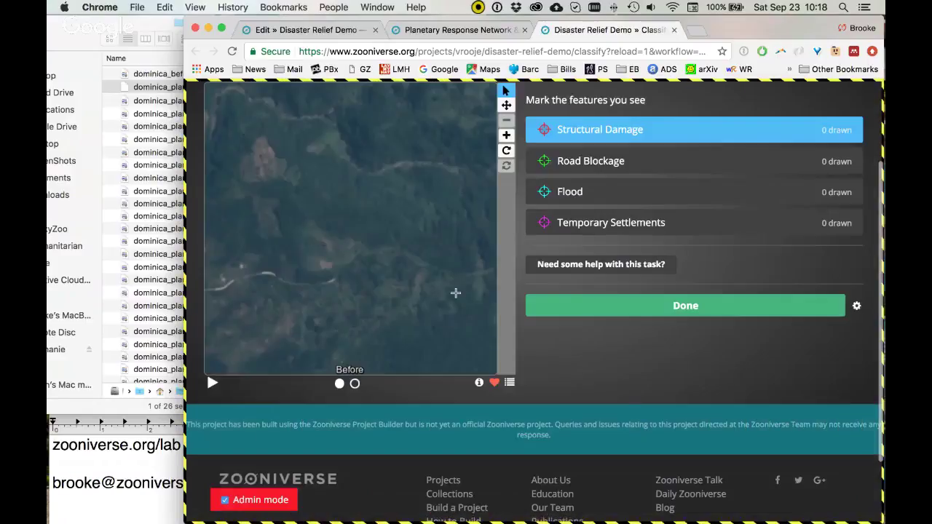
# - Switch to the Planetary Response Network Talk page, look over its boards and open the Caribbean Storms 2017 board
pyautogui.scroll(3, 456, 293)
pyautogui.scroll(-2, 456, 293)
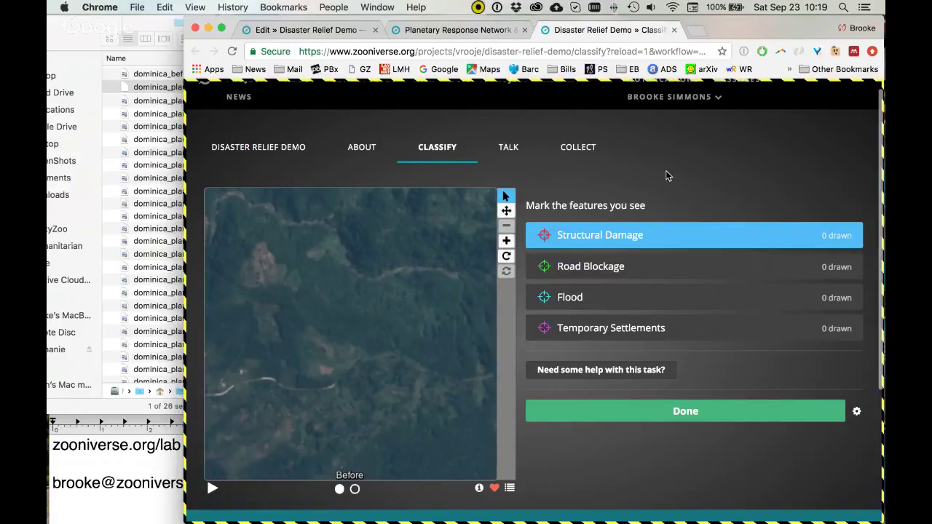
pyautogui.click(450, 32)
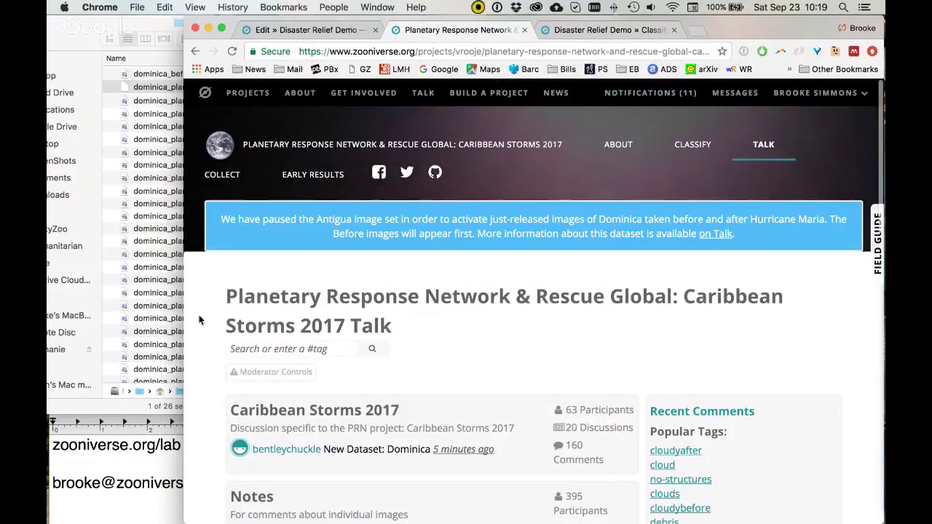
pyautogui.scroll(-2, 201, 320)
pyautogui.scroll(-3, 200, 320)
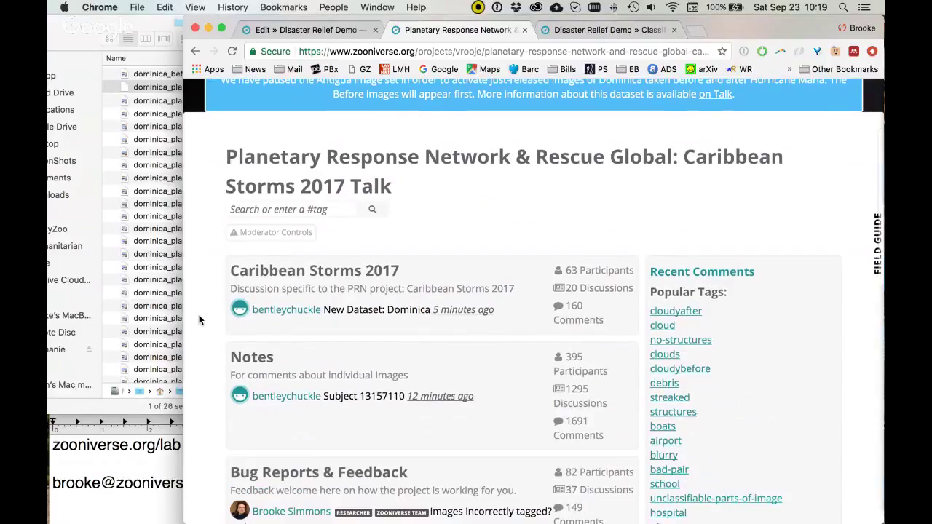
pyautogui.scroll(-3, 200, 321)
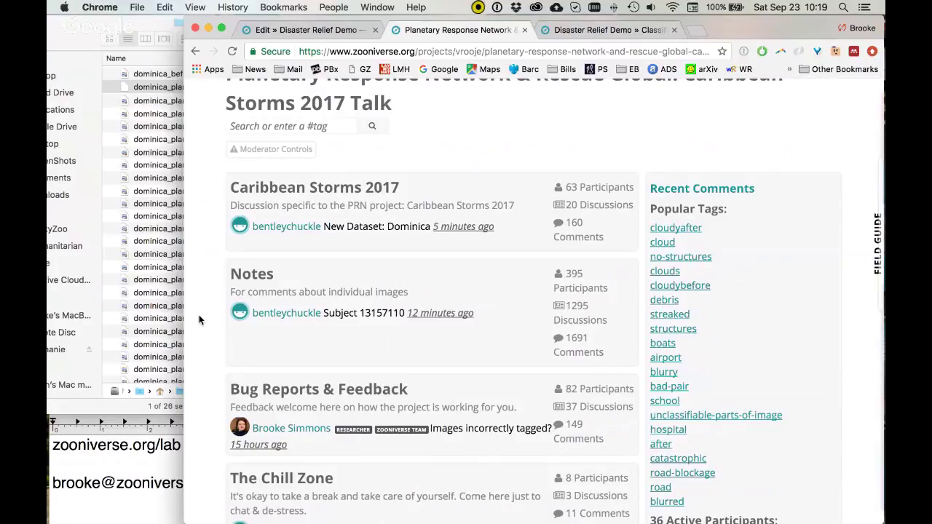
pyautogui.scroll(-2, 201, 329)
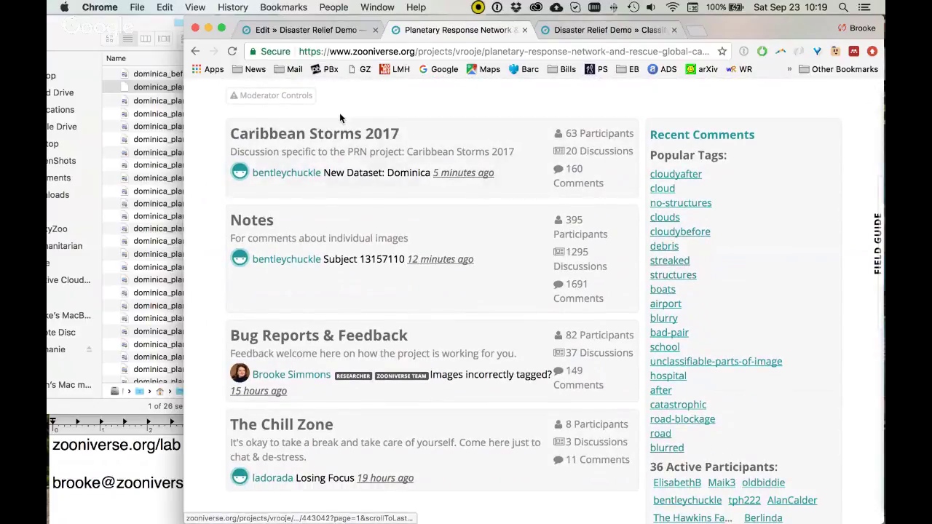
pyautogui.click(372, 134)
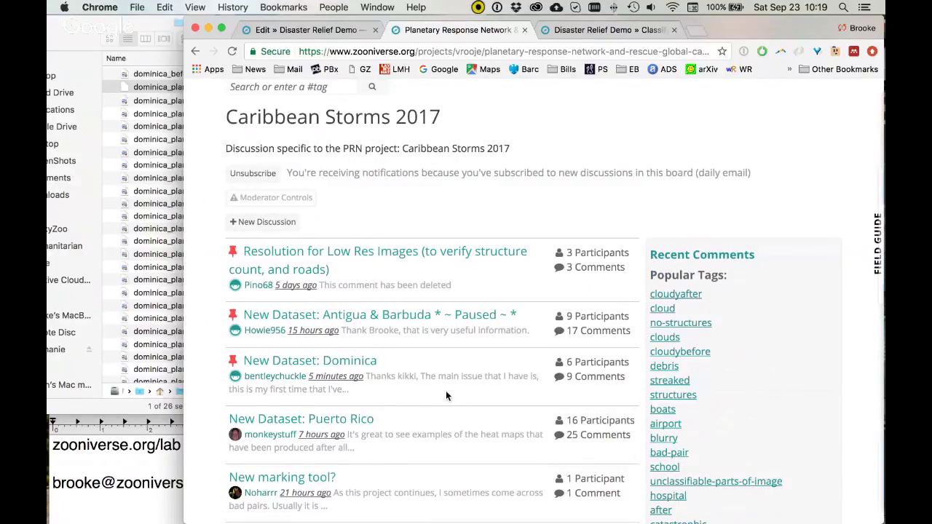
# - Go back to the Planetary Response Network Talk board list and open the Notes board
pyautogui.scroll(2, 499, 171)
pyautogui.click(499, 170)
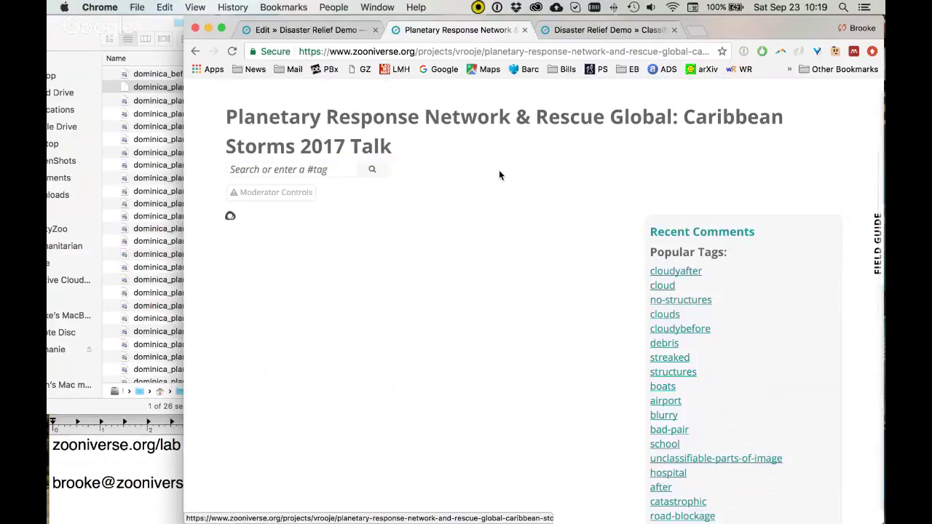
pyautogui.scroll(-3, 460, 246)
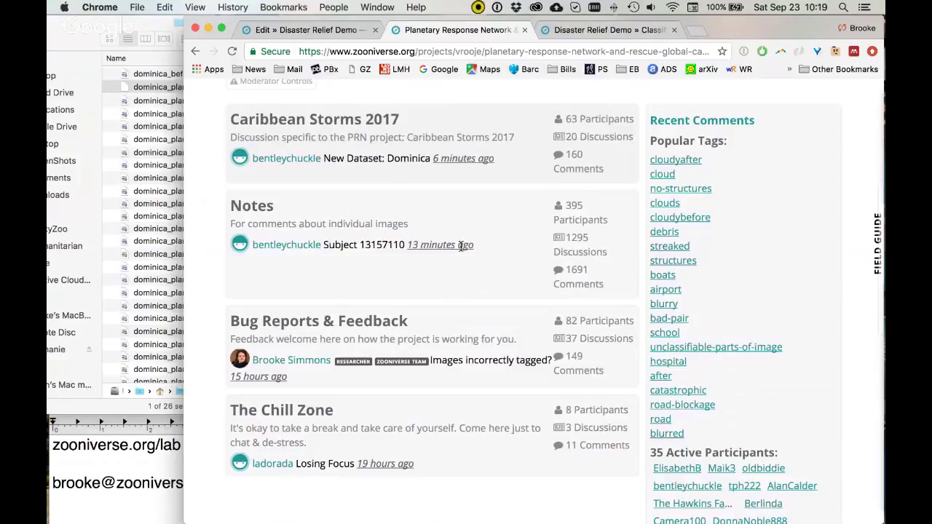
pyautogui.click(249, 199)
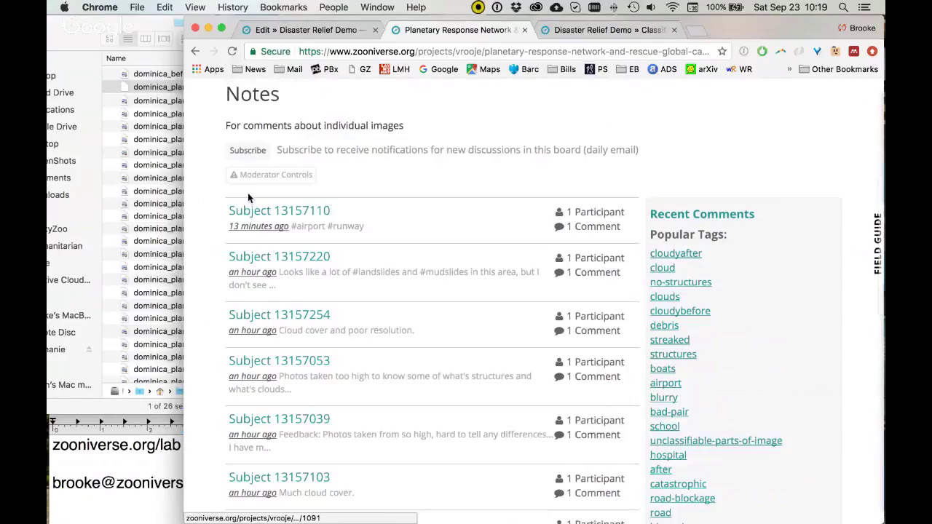
# - Switch to the Disaster Relief Demo classification page and finish the current classification without marking any features
pyautogui.click(615, 30)
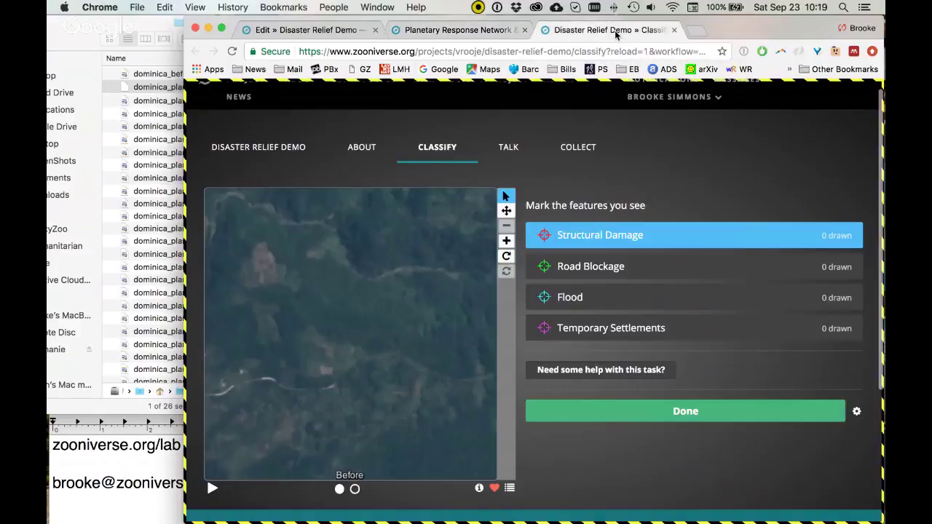
pyautogui.click(674, 412)
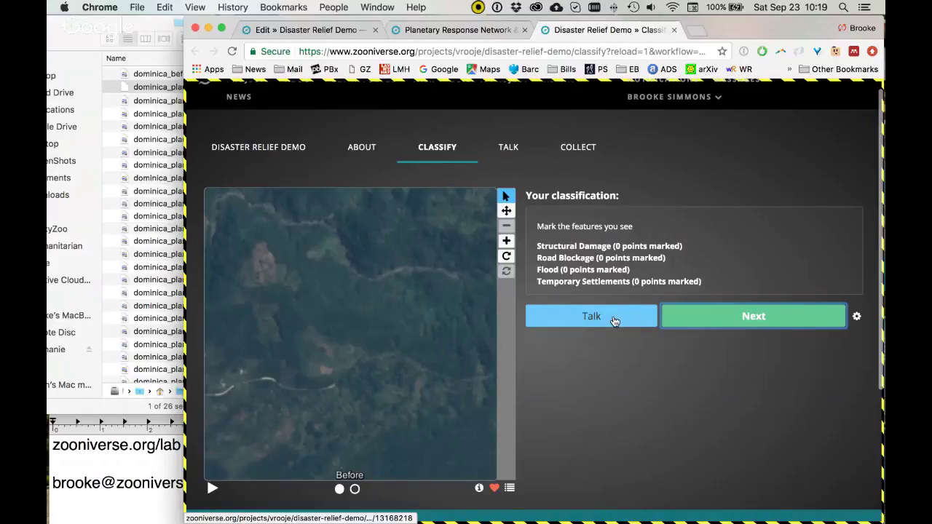
# - Return to the Planetary Response Network Notes board and look through the comments on individual subjects
pyautogui.click(474, 30)
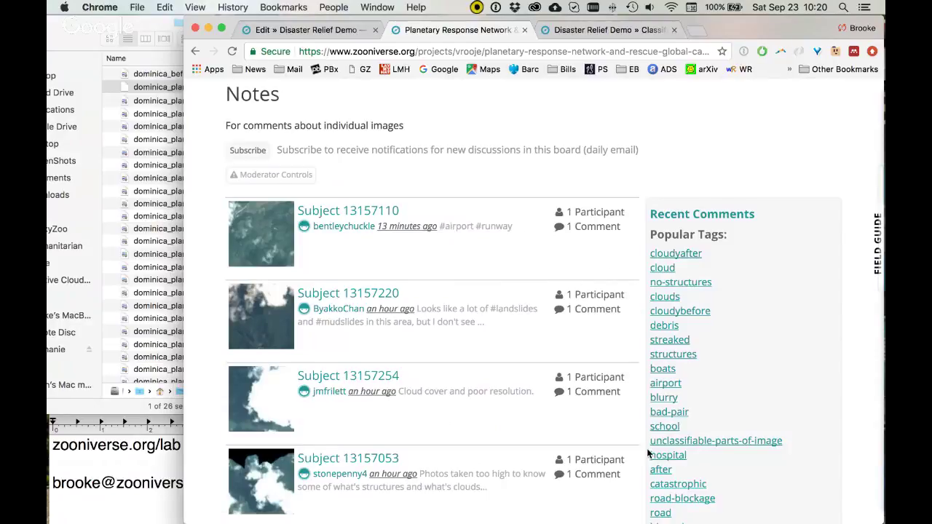
pyautogui.scroll(-3, 529, 283)
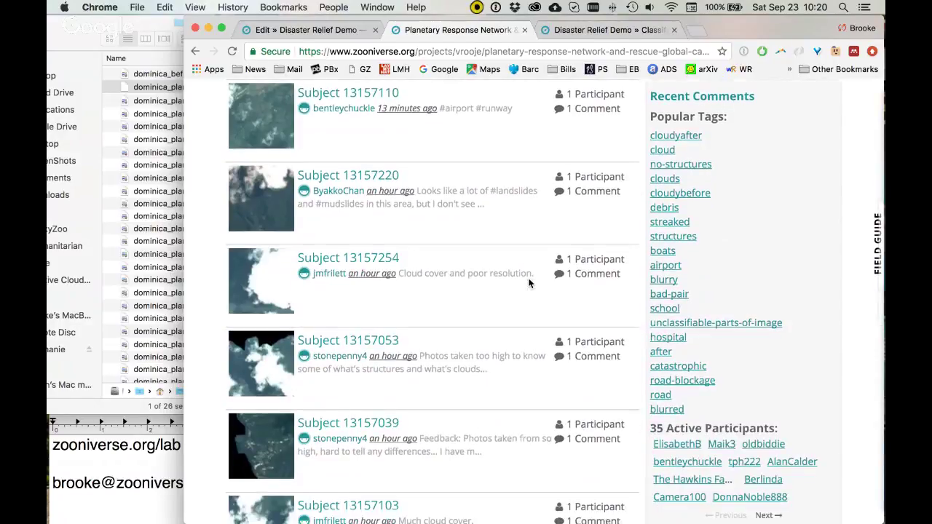
pyautogui.scroll(-2, 530, 283)
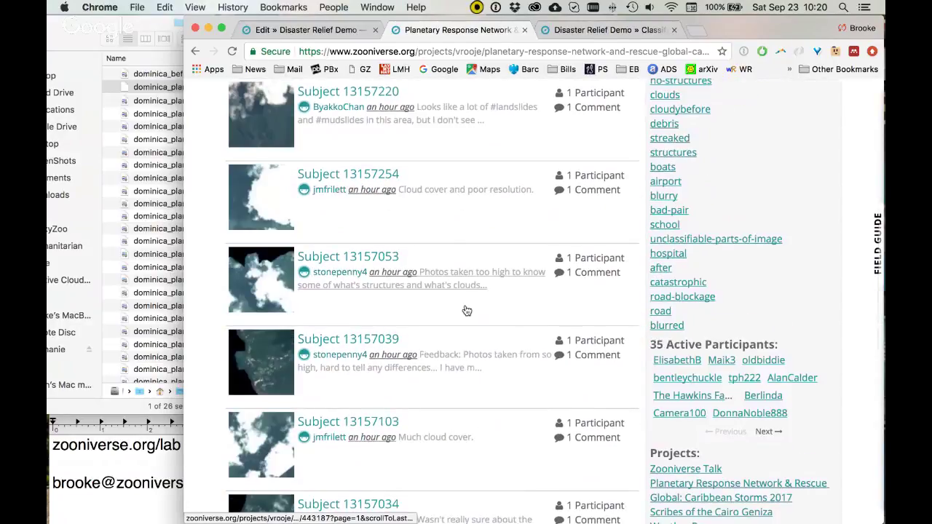
pyautogui.scroll(-1, 467, 311)
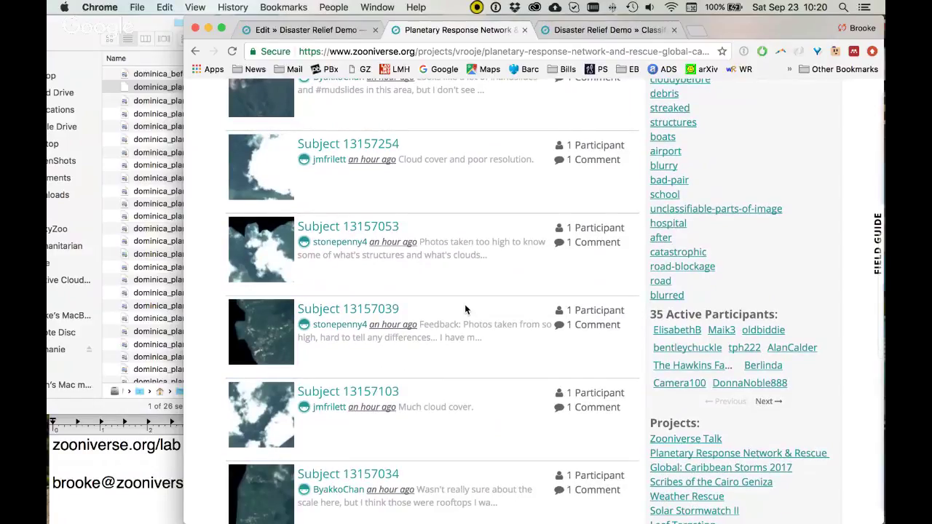
pyautogui.scroll(10, 465, 310)
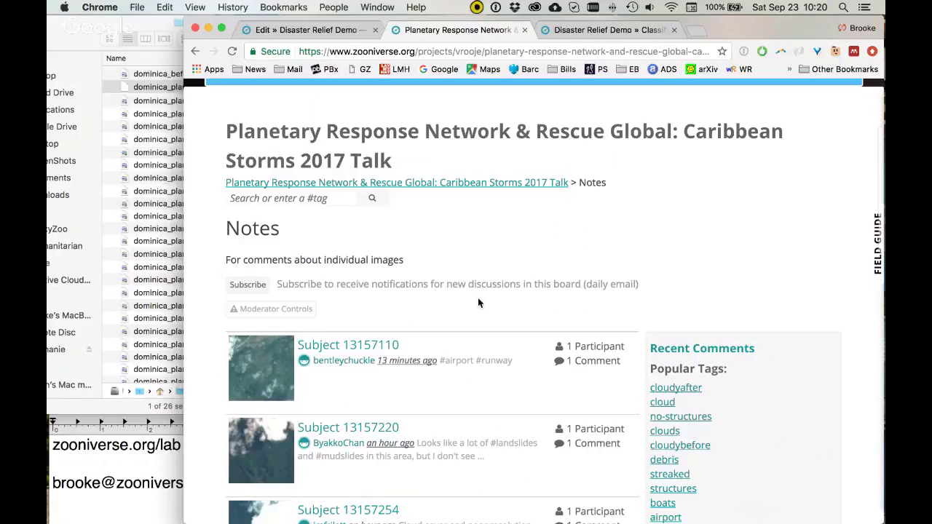
# - Return to the Caribbean Storms 2017 Talk overview and look over all its discussion boards
pyautogui.click(471, 188)
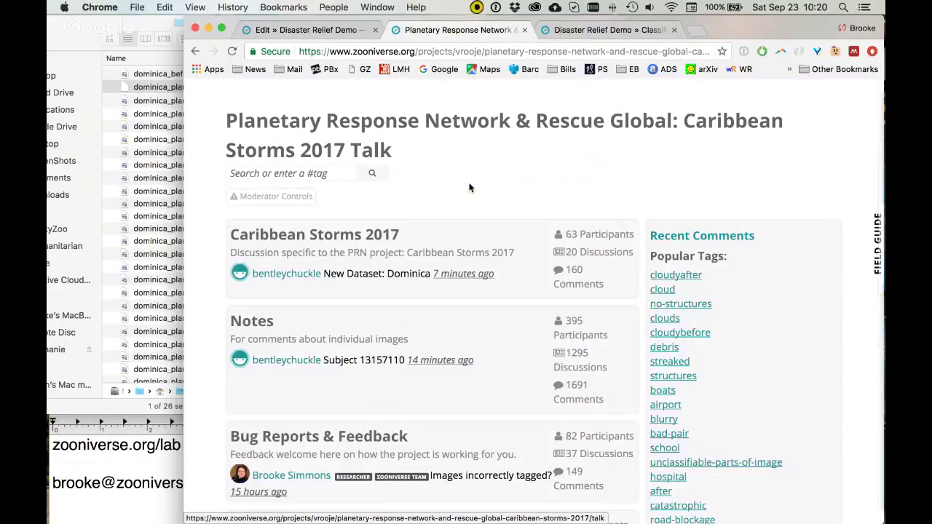
pyautogui.scroll(-5, 470, 233)
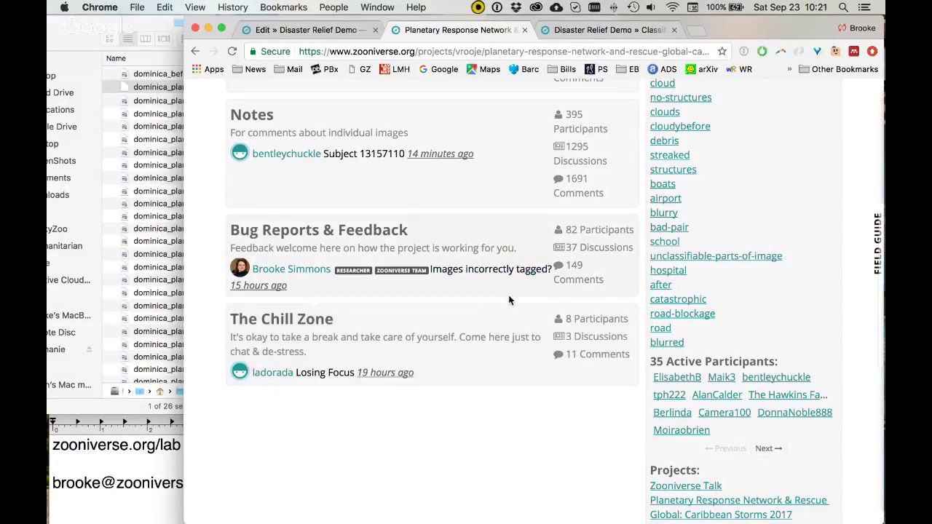
pyautogui.scroll(3, 509, 300)
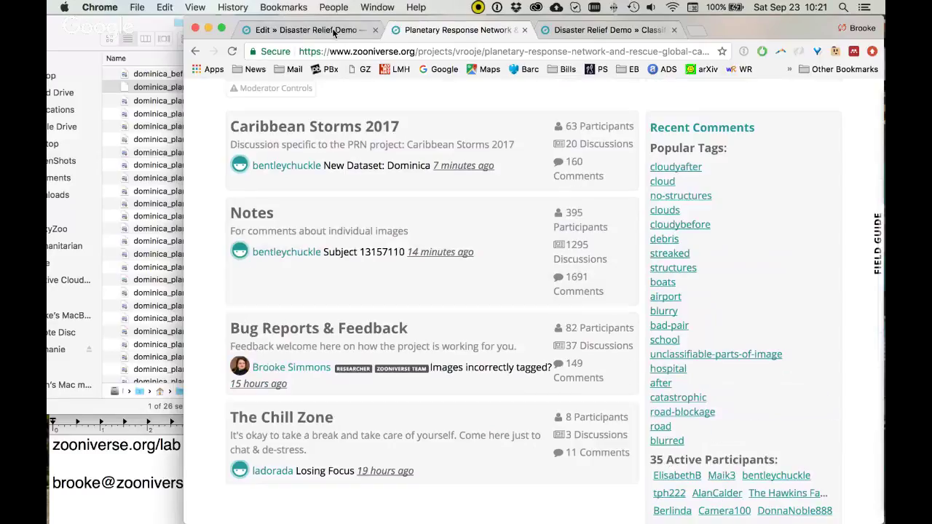
# - Switch to the Disaster Relief Demo editor and look over the Damage Classification workflow page
pyautogui.click(332, 30)
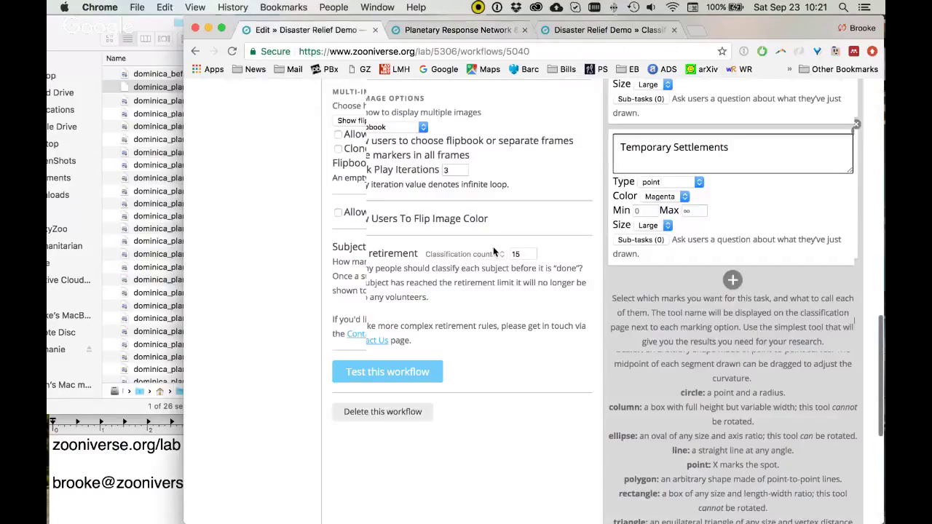
pyautogui.scroll(5, 493, 251)
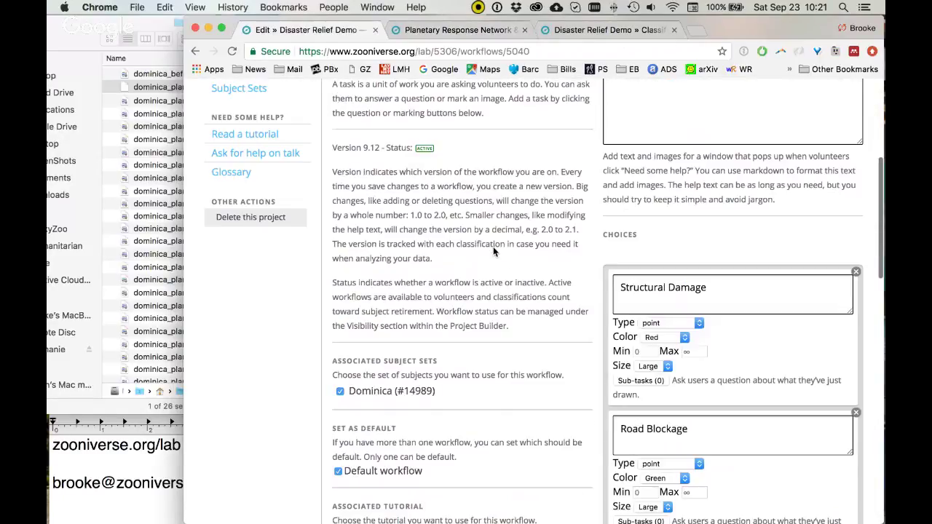
pyautogui.scroll(4, 493, 252)
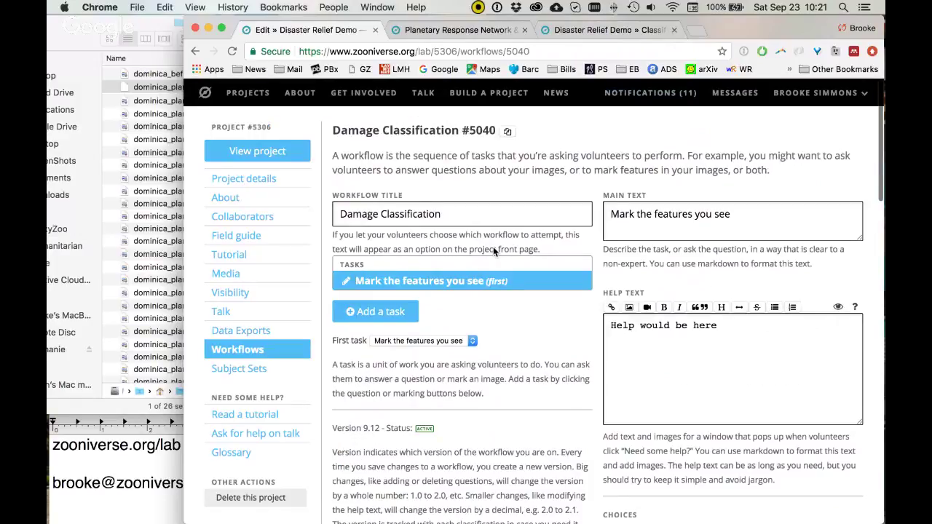
# - Show the Disaster Relief Demo project's home page and examine its statistics section
pyautogui.click(456, 30)
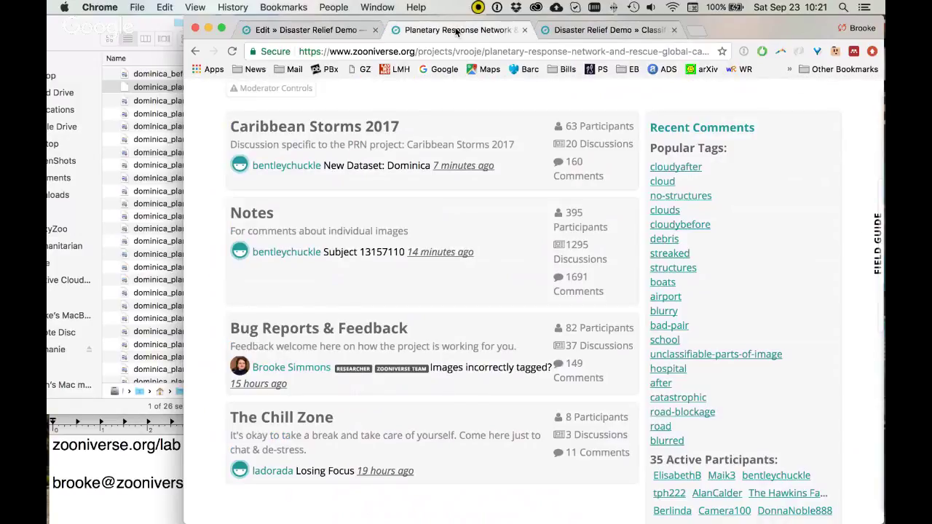
pyautogui.hotkey('ctrl', 'Tab')
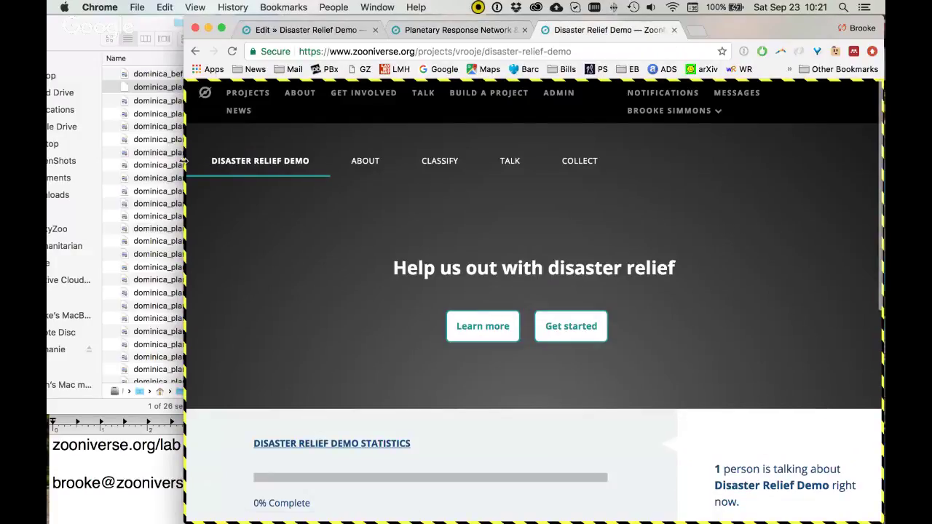
pyautogui.scroll(-1, 288, 280)
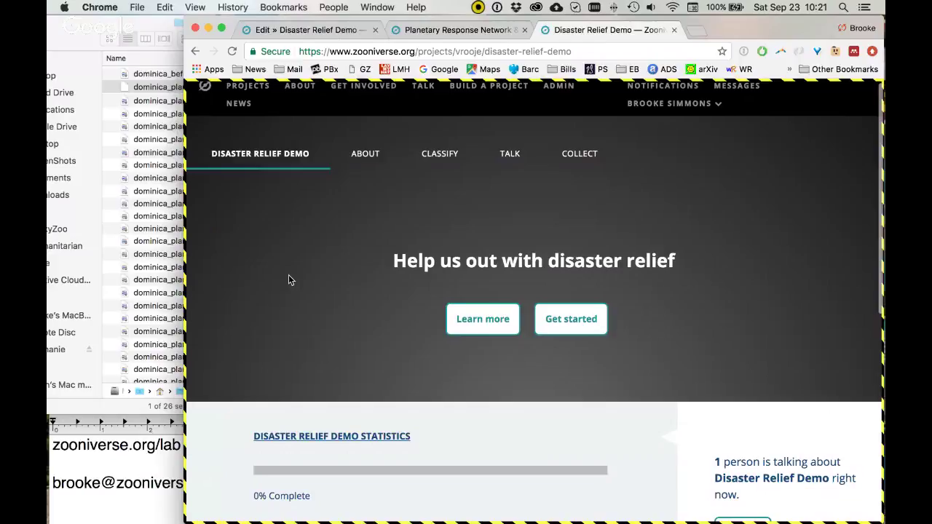
pyautogui.scroll(-3, 292, 327)
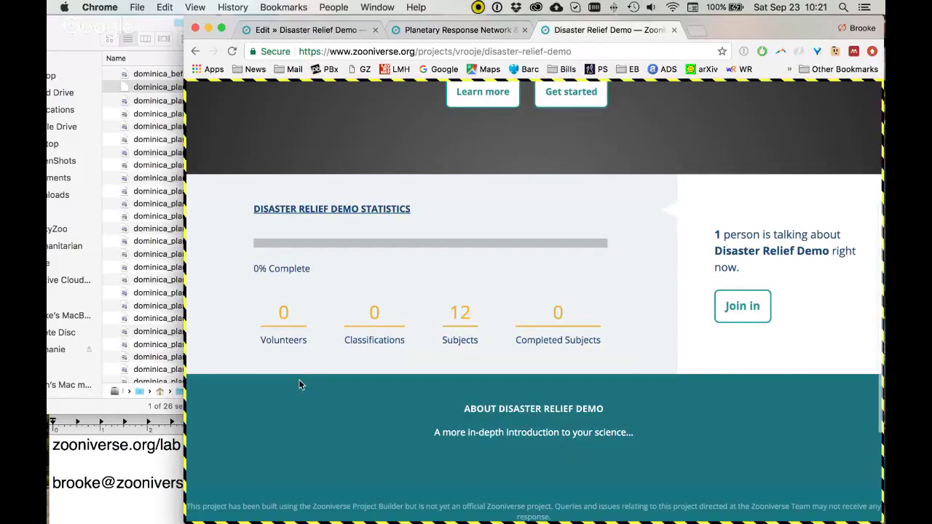
# - Examine the Planetary Response Network project's home page, including its statistics, researcher quote and partner acknowledgements
pyautogui.click(460, 31)
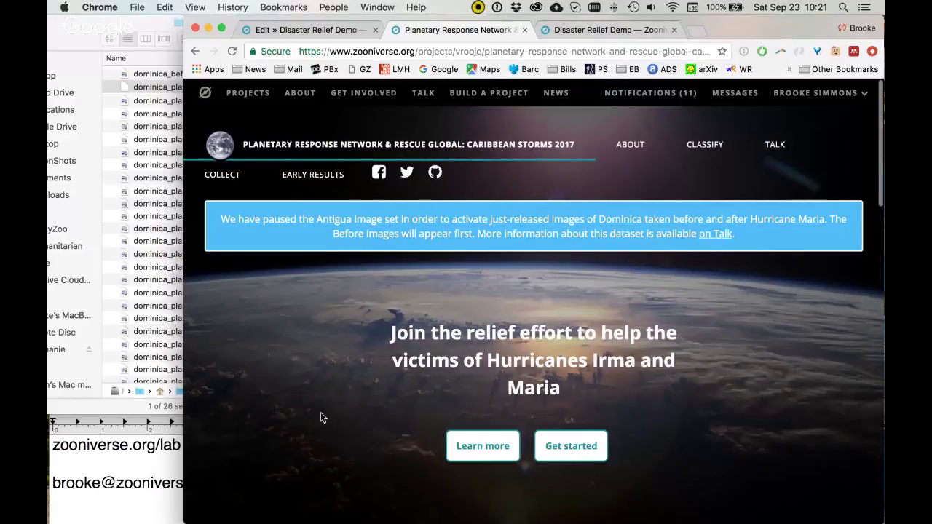
pyautogui.scroll(-10, 323, 417)
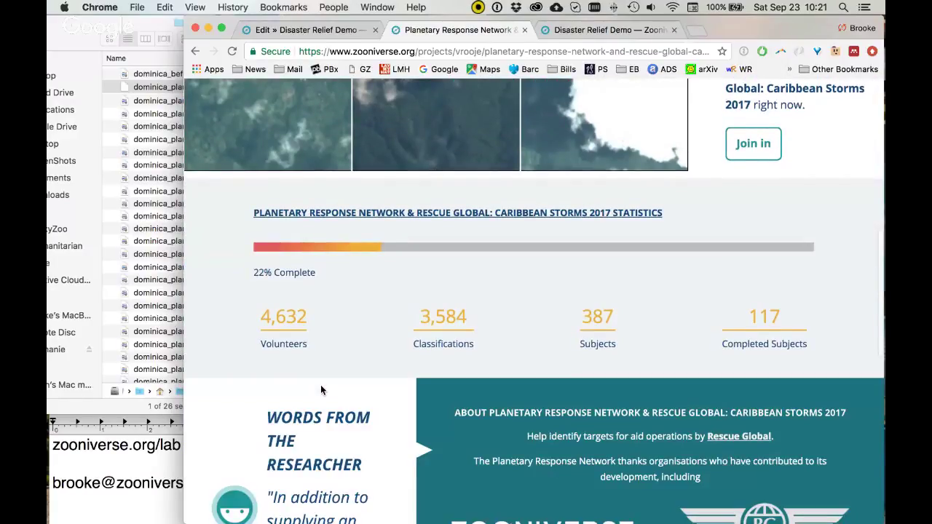
pyautogui.scroll(-3, 569, 343)
pyautogui.scroll(-10, 569, 343)
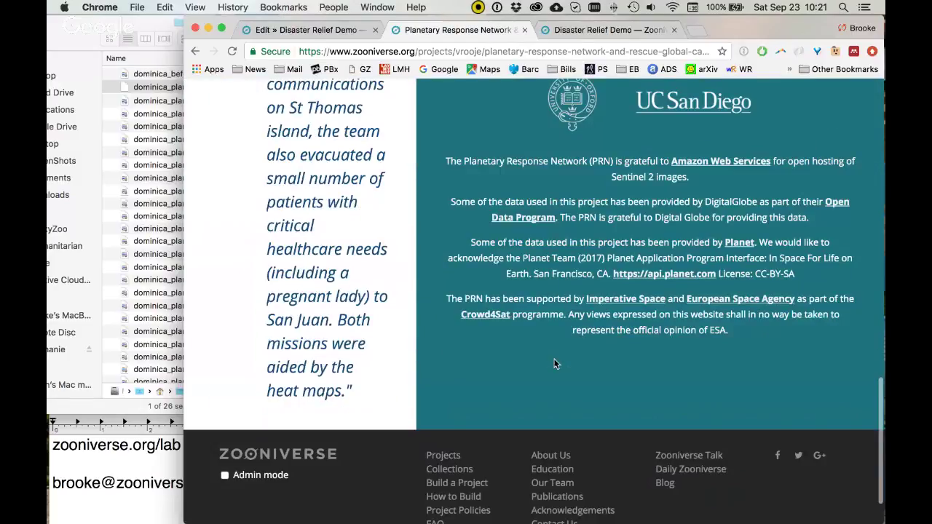
pyautogui.scroll(3, 499, 290)
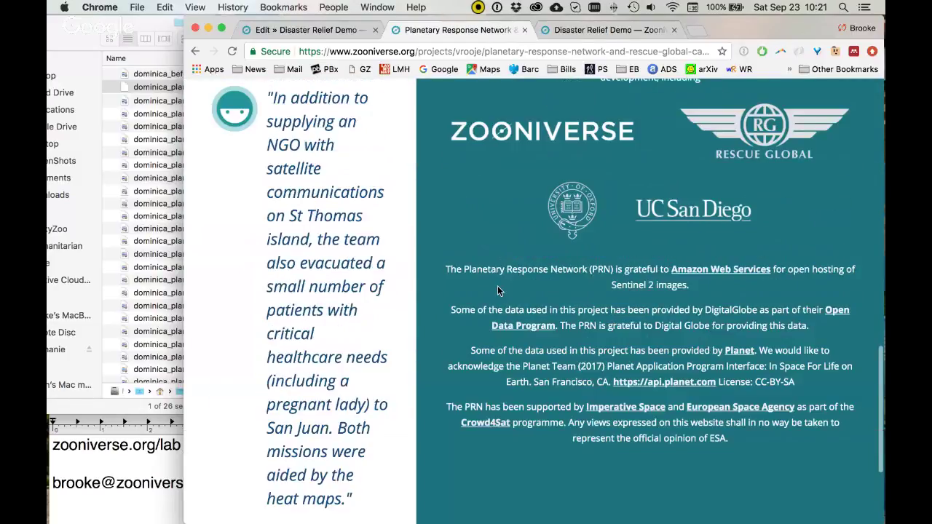
pyautogui.scroll(1, 499, 291)
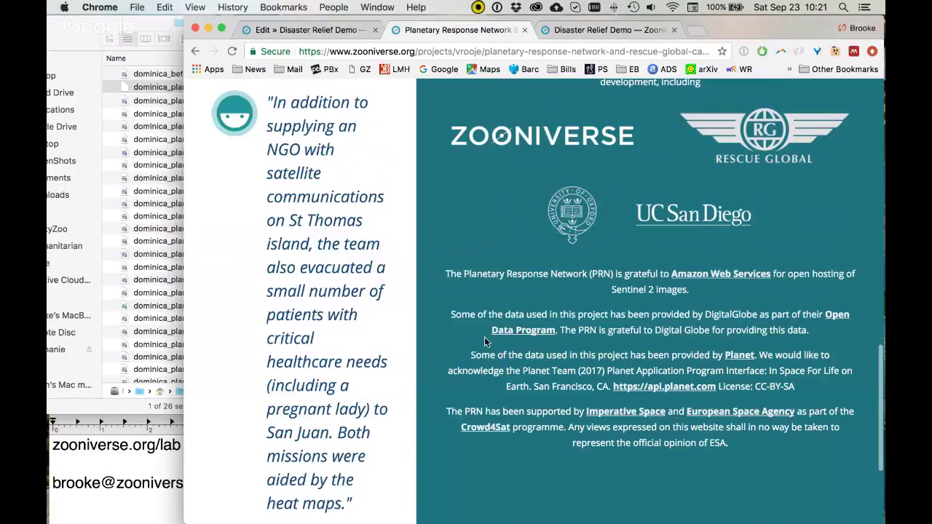
pyautogui.scroll(1, 484, 341)
pyautogui.scroll(15, 485, 337)
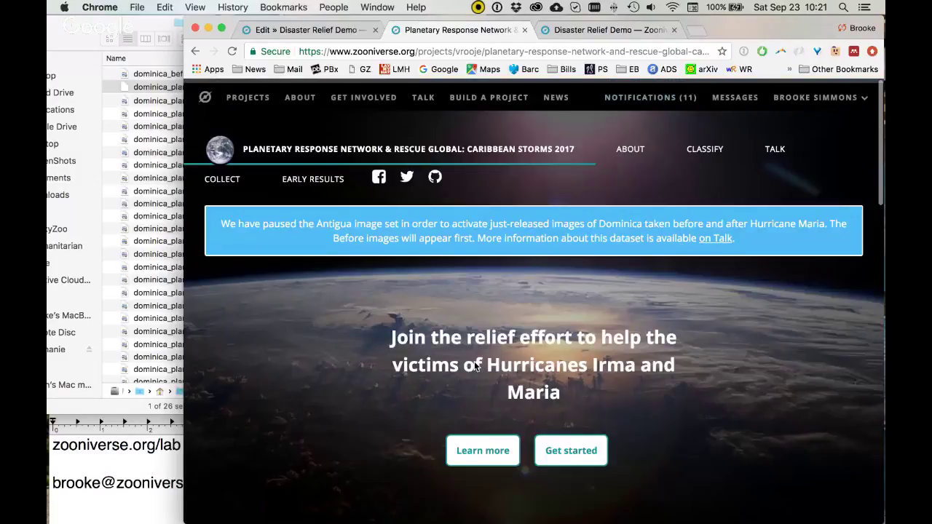
# - Open the Planetary Response Network project's About section, read the Research page and examine the heat map on the Results page
pyautogui.click(634, 149)
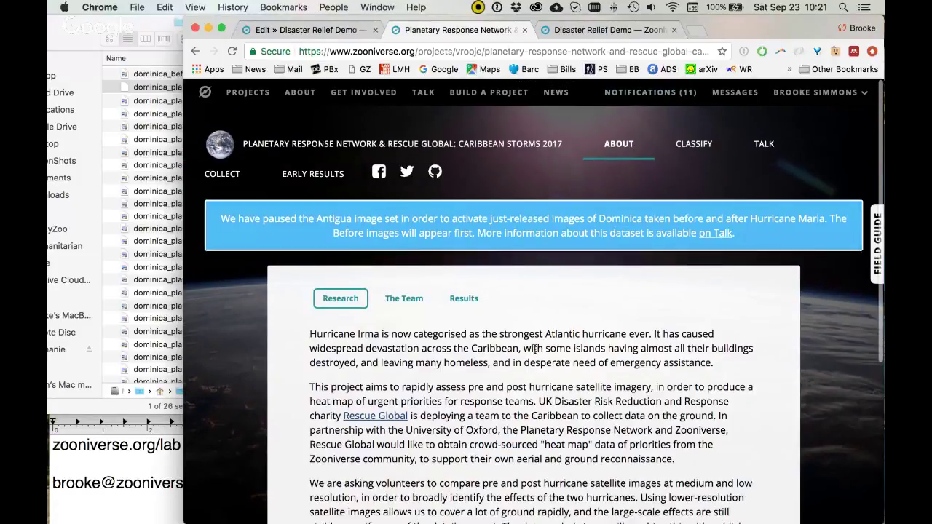
pyautogui.scroll(-5, 536, 350)
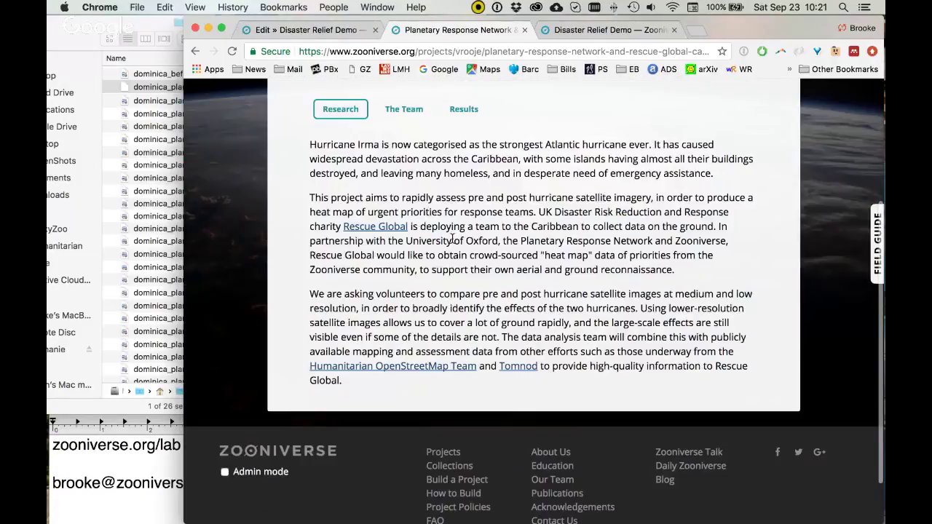
pyautogui.click(464, 109)
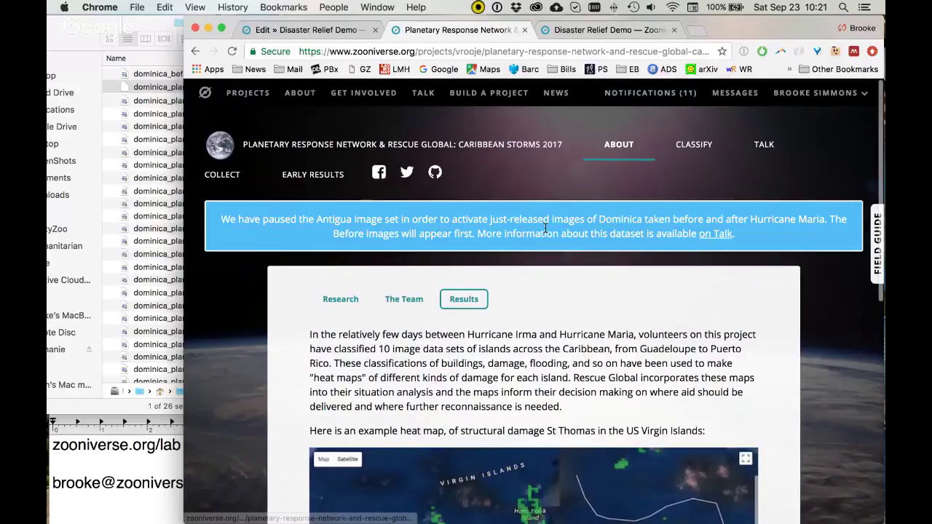
pyautogui.scroll(-8, 546, 229)
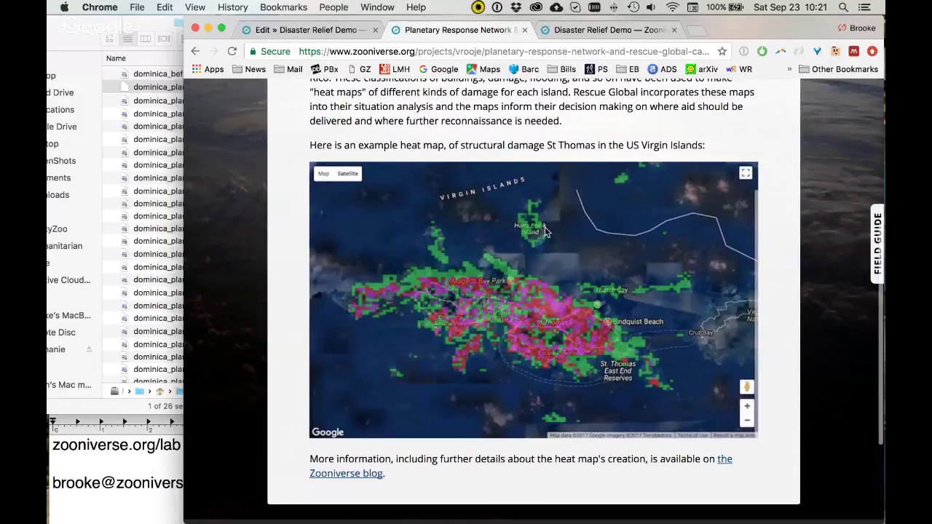
pyautogui.scroll(2, 545, 231)
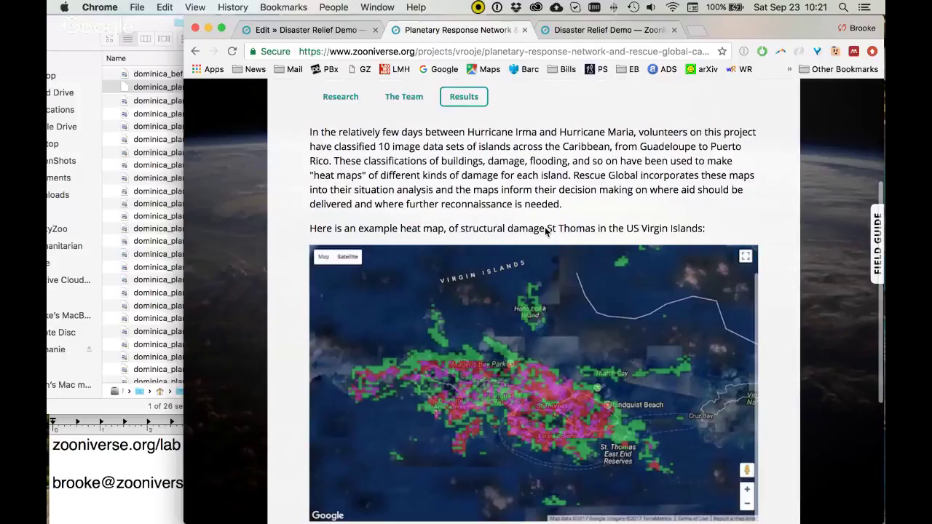
pyautogui.scroll(2, 545, 232)
pyautogui.scroll(1, 545, 232)
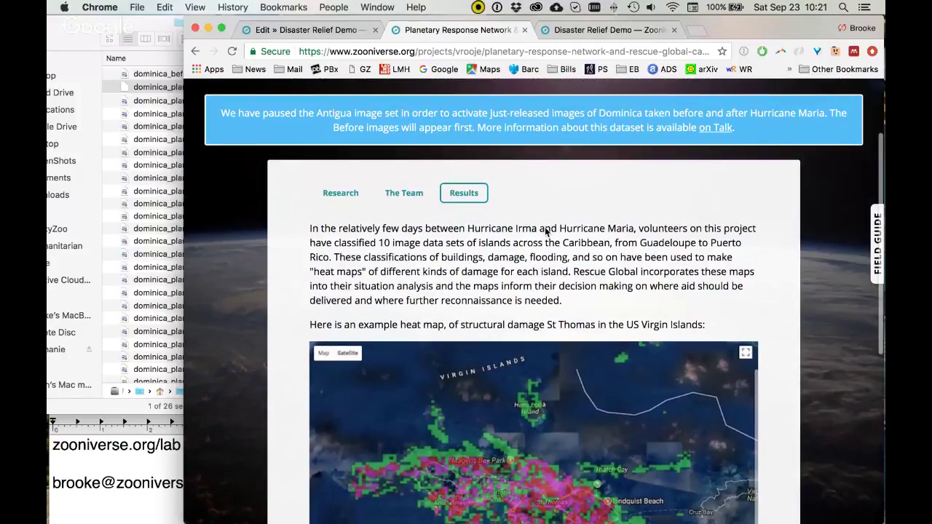
pyautogui.scroll(2, 547, 233)
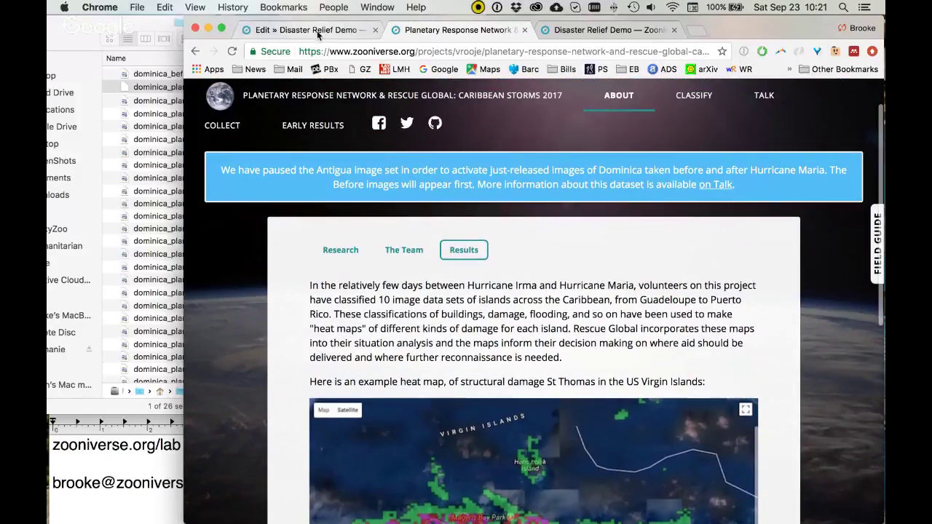
# - Return to the Disaster Relief Demo editor and open the project's Data Exports page
pyautogui.click(317, 31)
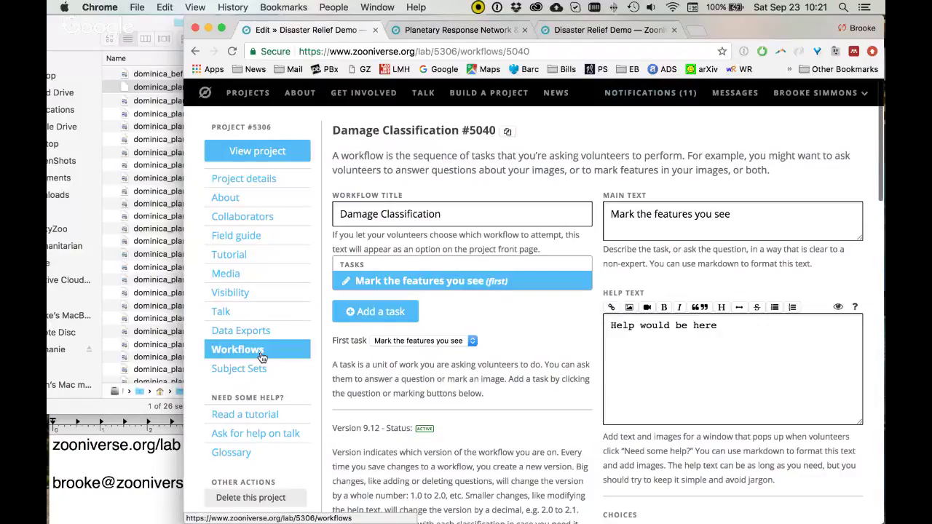
pyautogui.click(252, 331)
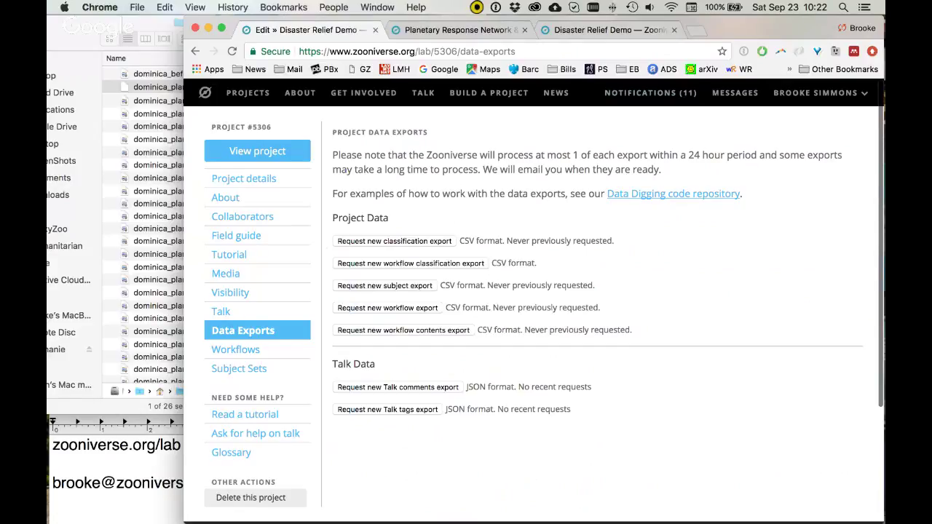
# - Open the Damage Classification workflow from the project's workflow list and examine its subject retirement setting
pyautogui.click(239, 354)
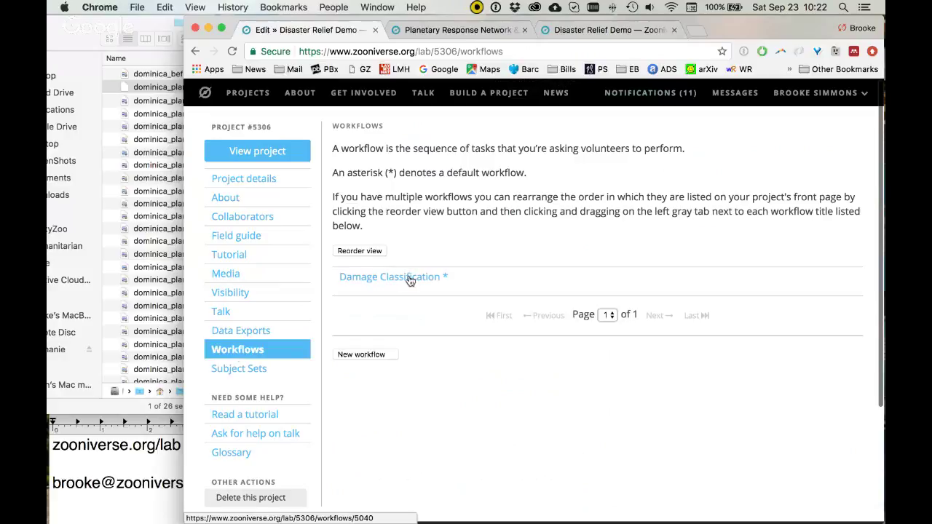
pyautogui.click(410, 279)
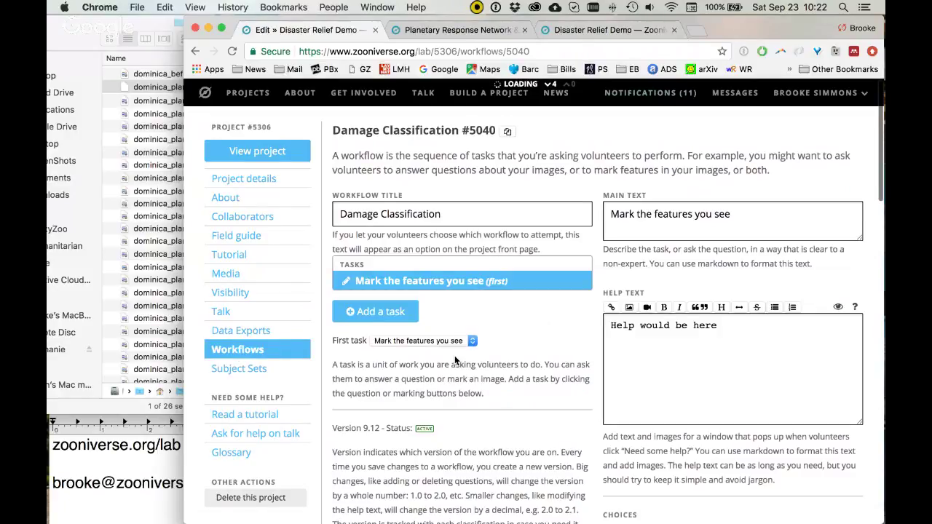
pyautogui.scroll(-15, 455, 356)
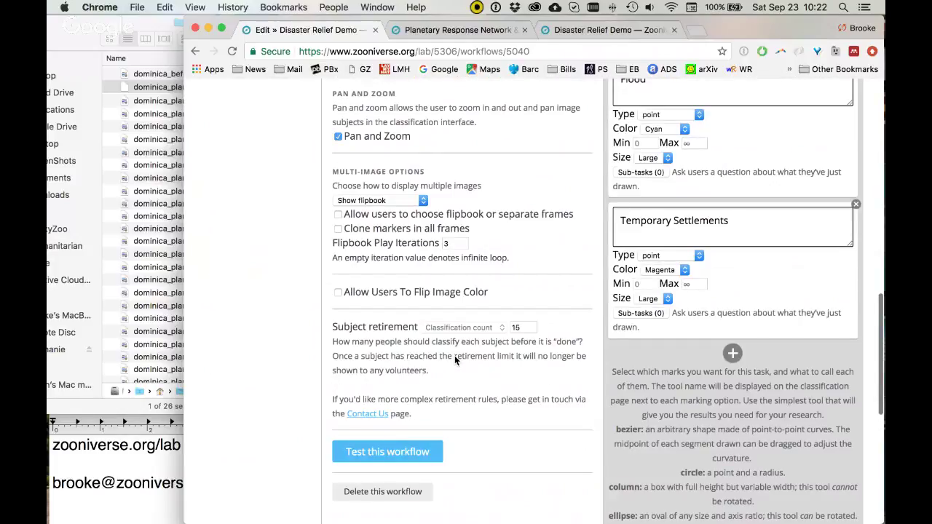
pyautogui.scroll(-2, 529, 287)
pyautogui.click(515, 288)
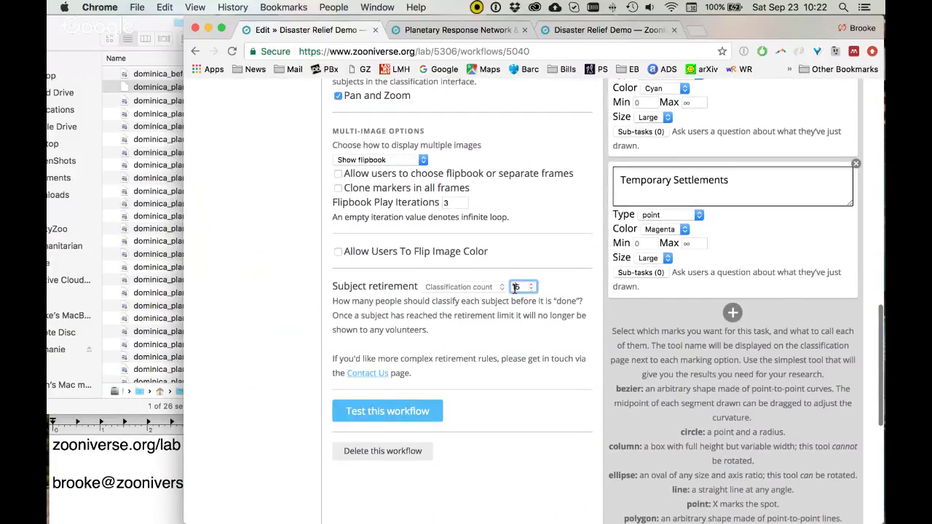
pyautogui.click(527, 319)
pyautogui.scroll(2, 571, 292)
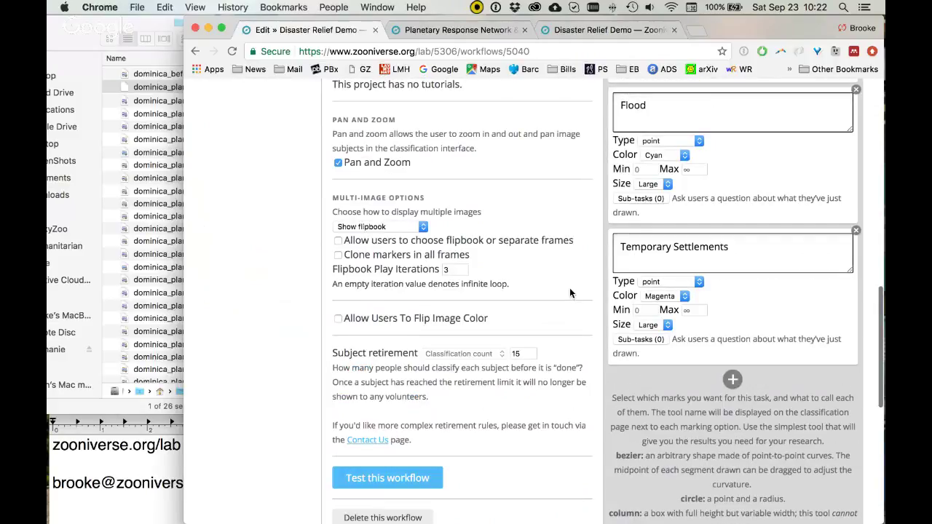
pyautogui.scroll(15, 569, 288)
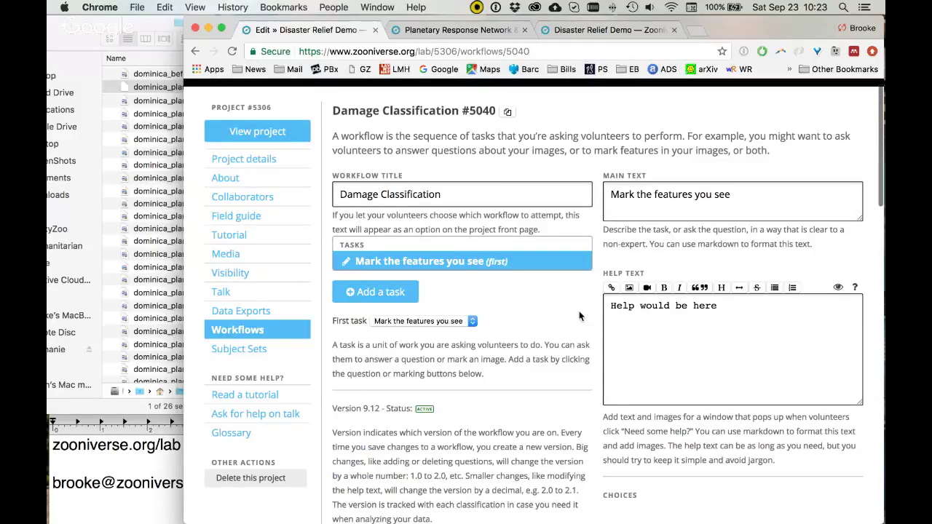
# - Show the Planetary Response Network results page again and return to the banner of the Disaster Relief Demo home page
pyautogui.click(481, 30)
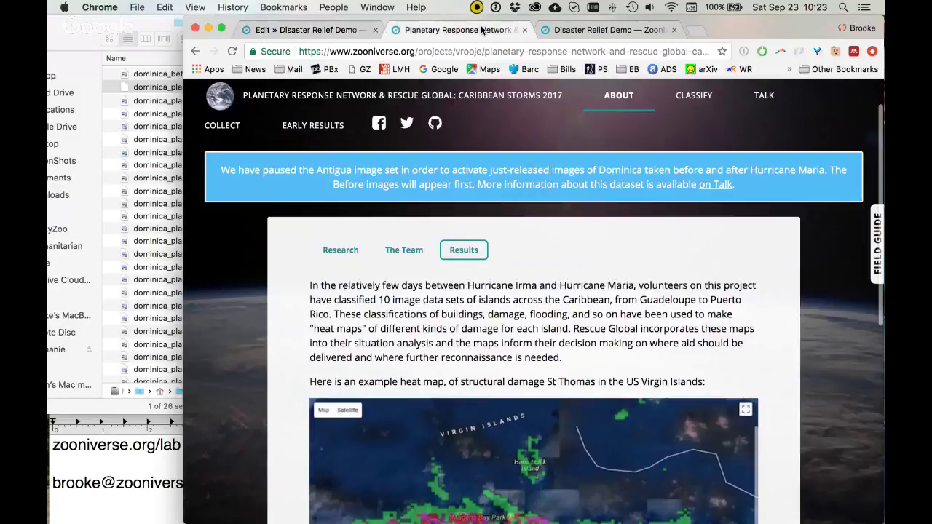
pyautogui.click(539, 31)
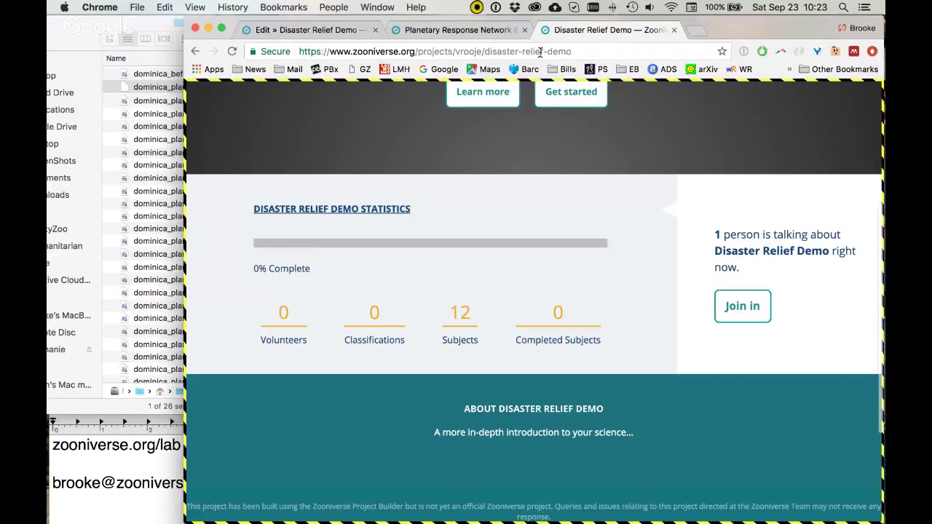
pyautogui.scroll(5, 560, 187)
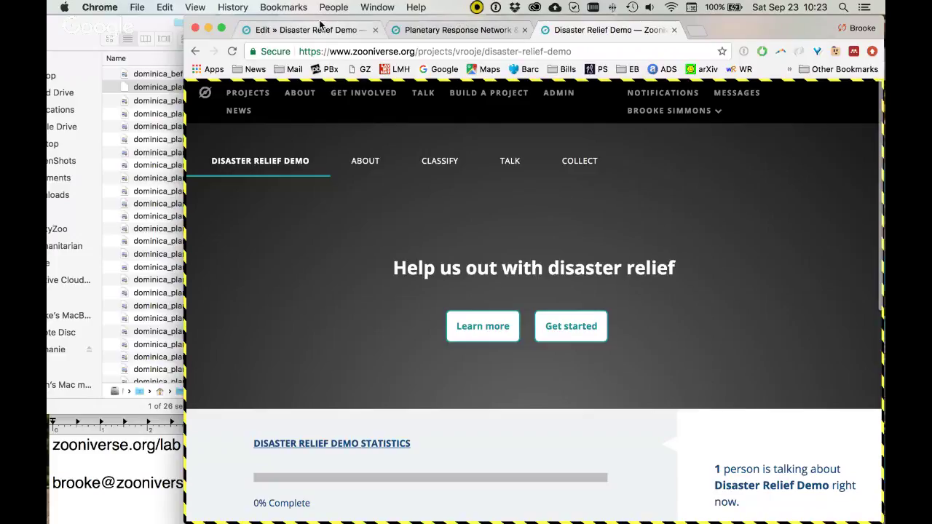
# - Open the Disaster Relief Demo's Visibility settings in the project editor and set the project state to Public
pyautogui.click(292, 30)
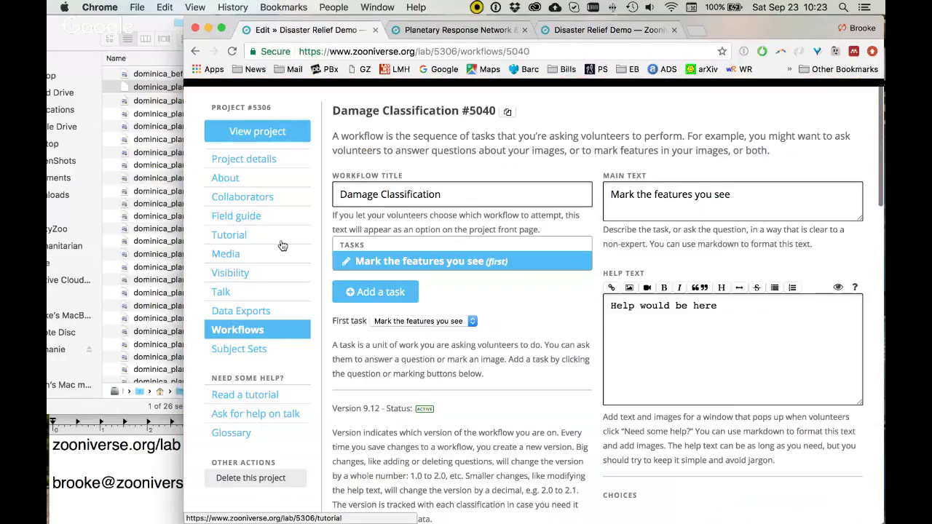
pyautogui.click(235, 277)
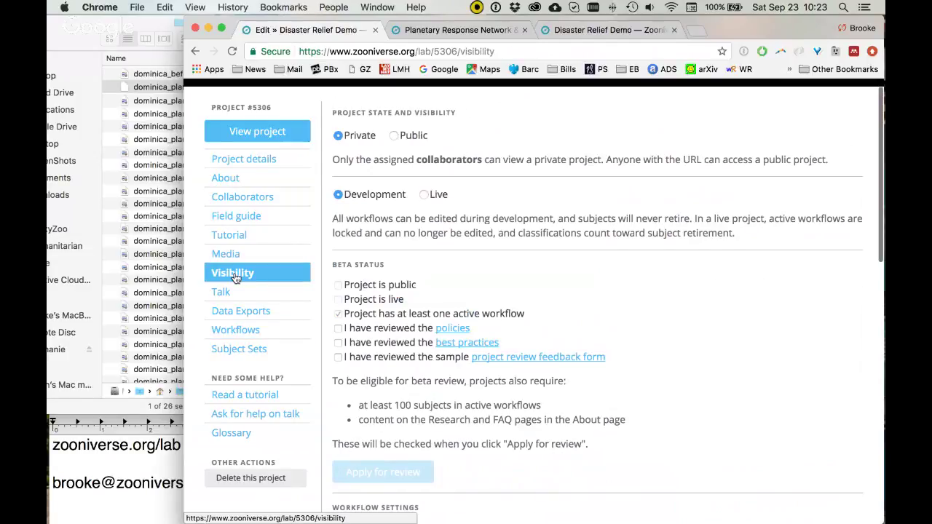
pyautogui.click(605, 30)
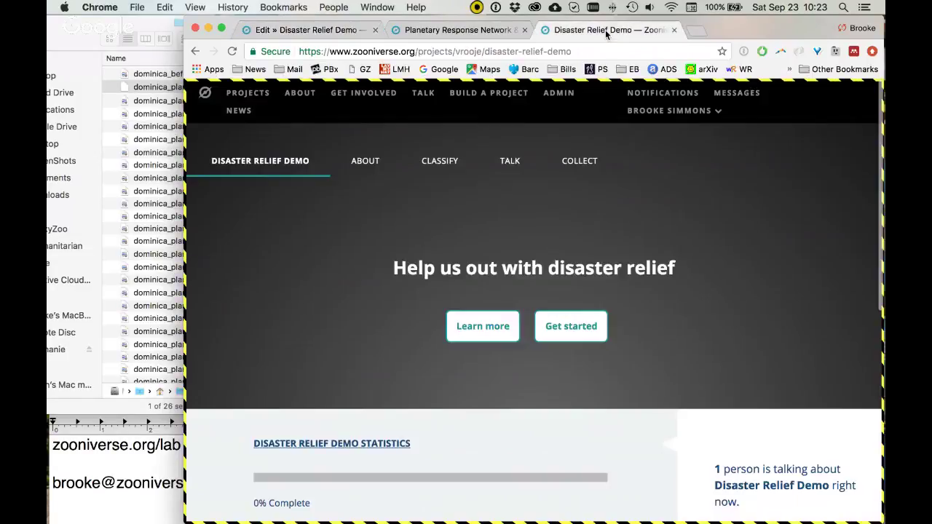
pyautogui.click(330, 30)
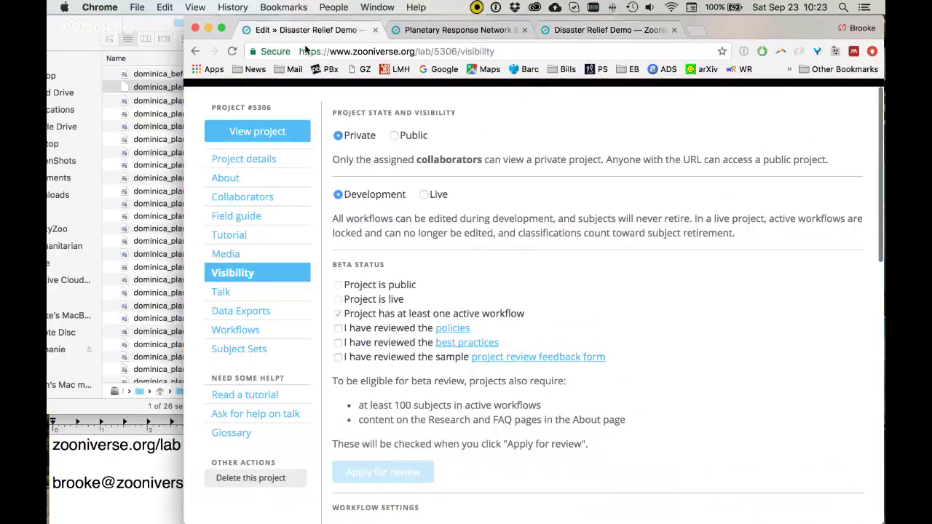
pyautogui.click(396, 135)
# - Examine the beta status requirements and workflow settings on the project's Visibility page
pyautogui.scroll(-1, 646, 274)
pyautogui.scroll(-1, 646, 274)
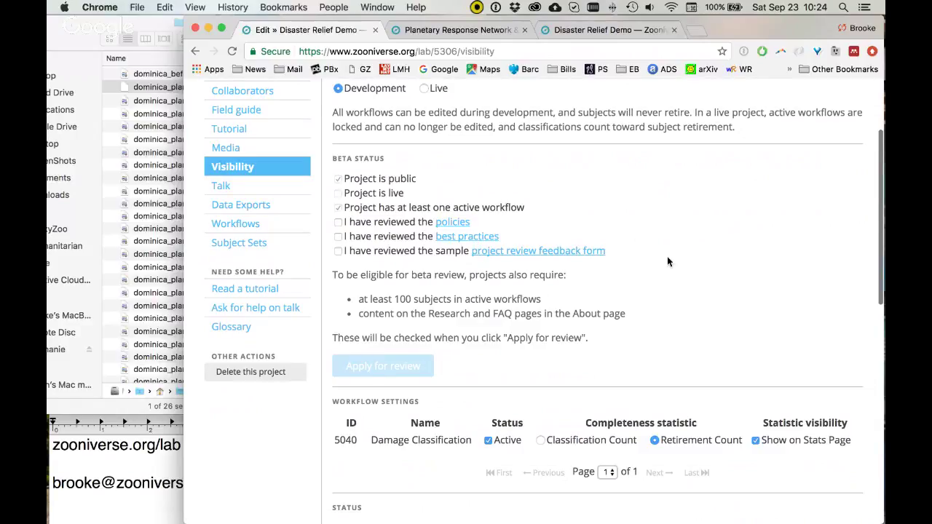
pyautogui.scroll(-1, 668, 262)
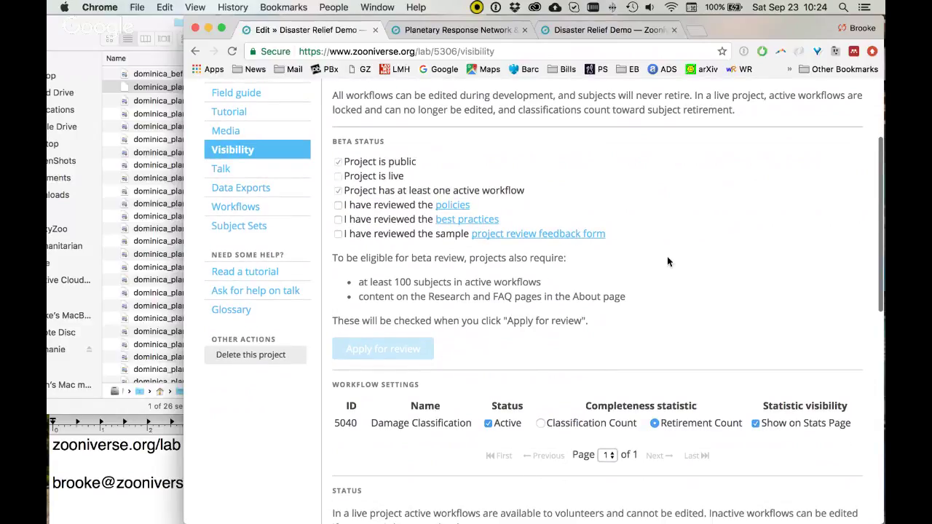
pyautogui.scroll(-1, 667, 262)
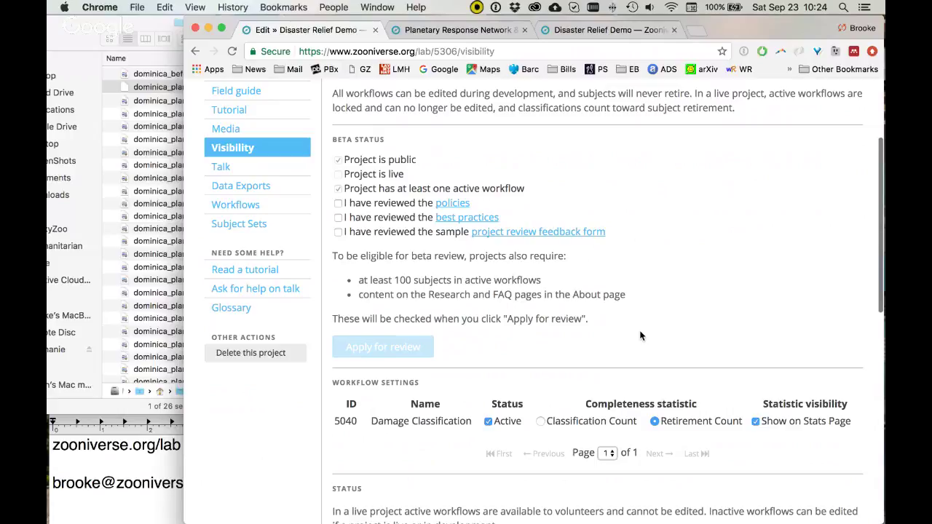
# - Switch to the TextEdit note to show the project builder address and contact e-mail, and return to Chrome
pyautogui.click(160, 461)
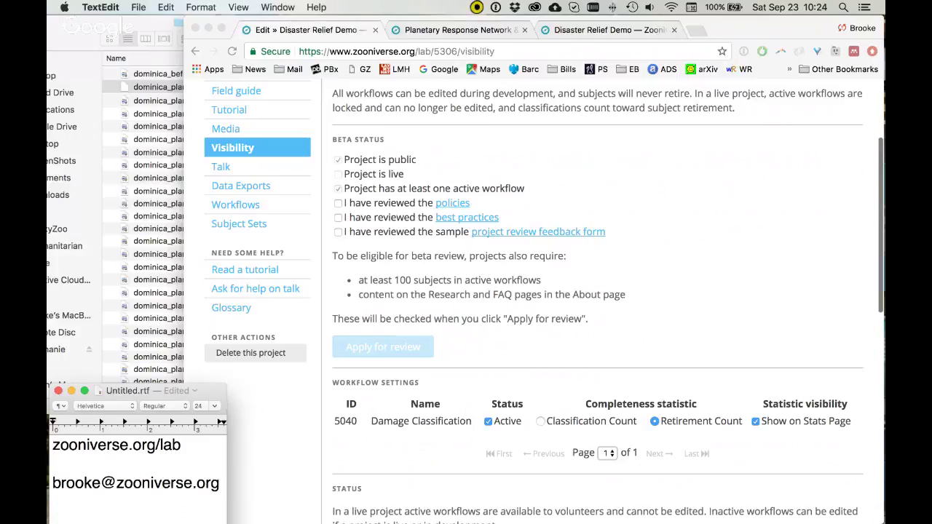
pyautogui.click(281, 416)
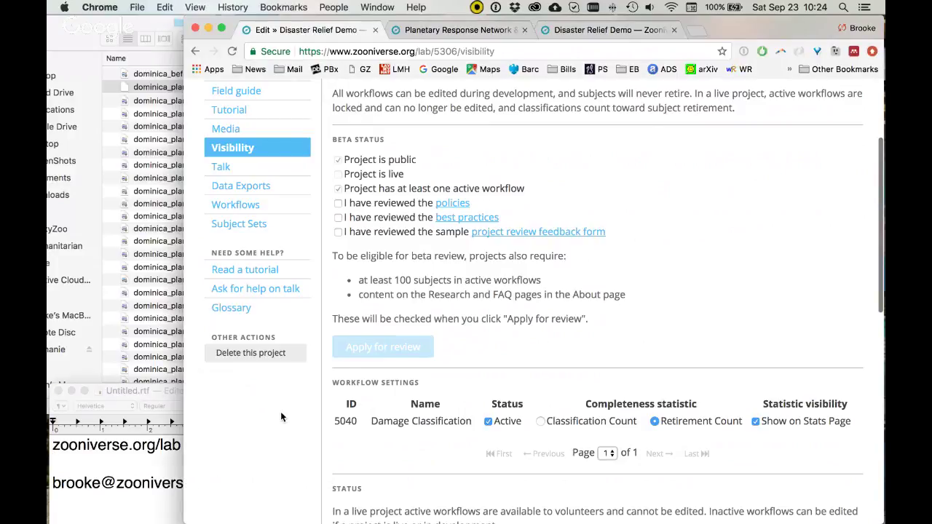